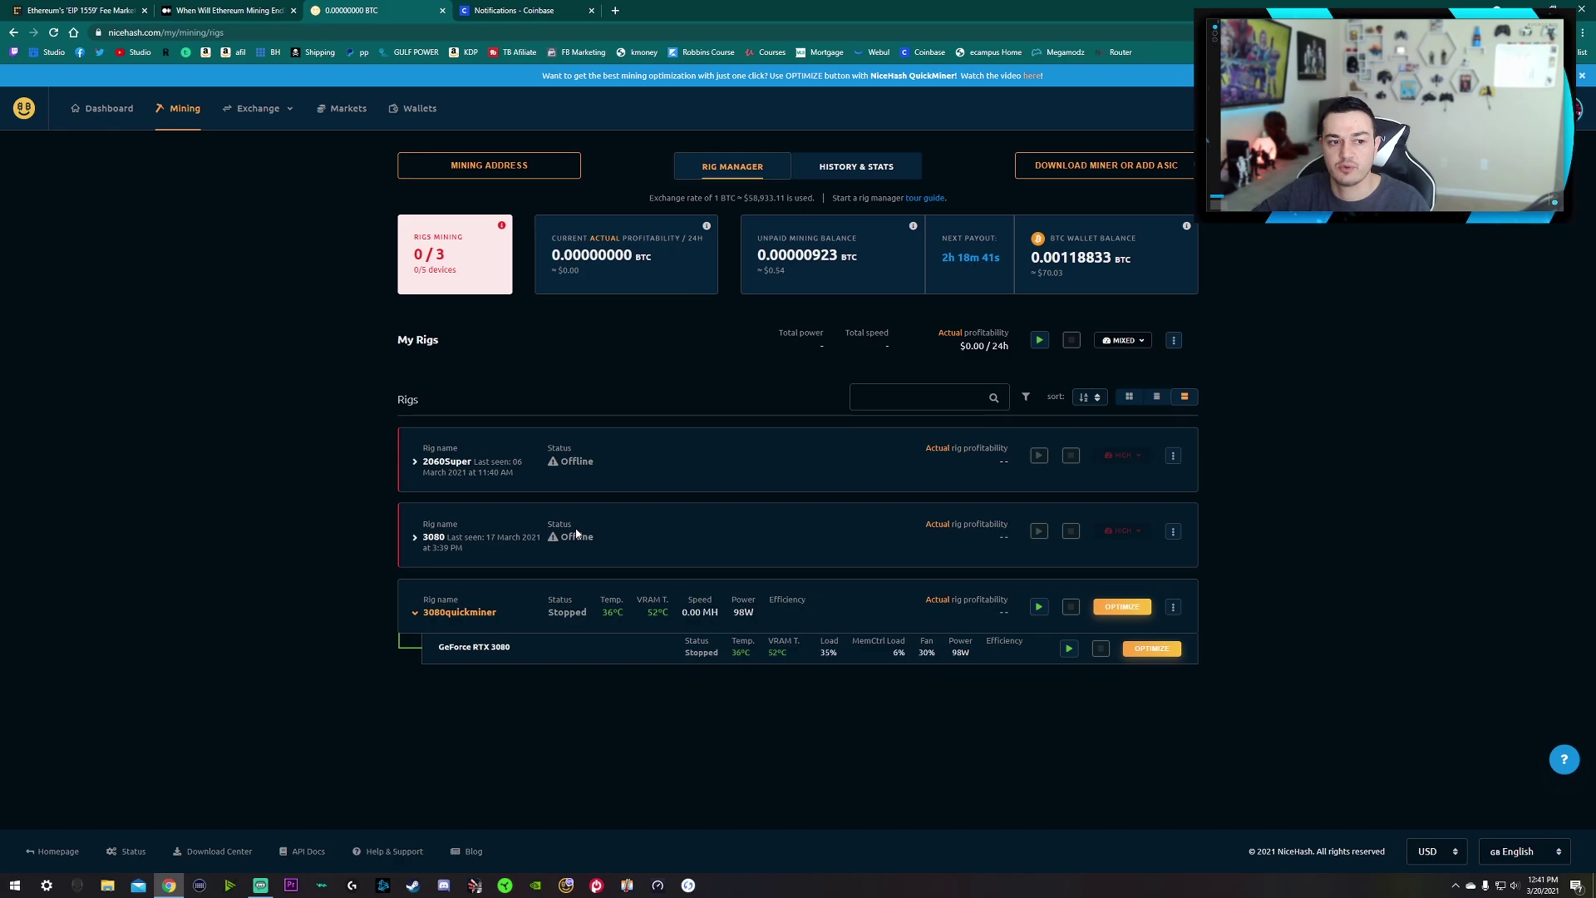
Step: Open Account Settings and highlight the active session's IP address
click(1576, 118)
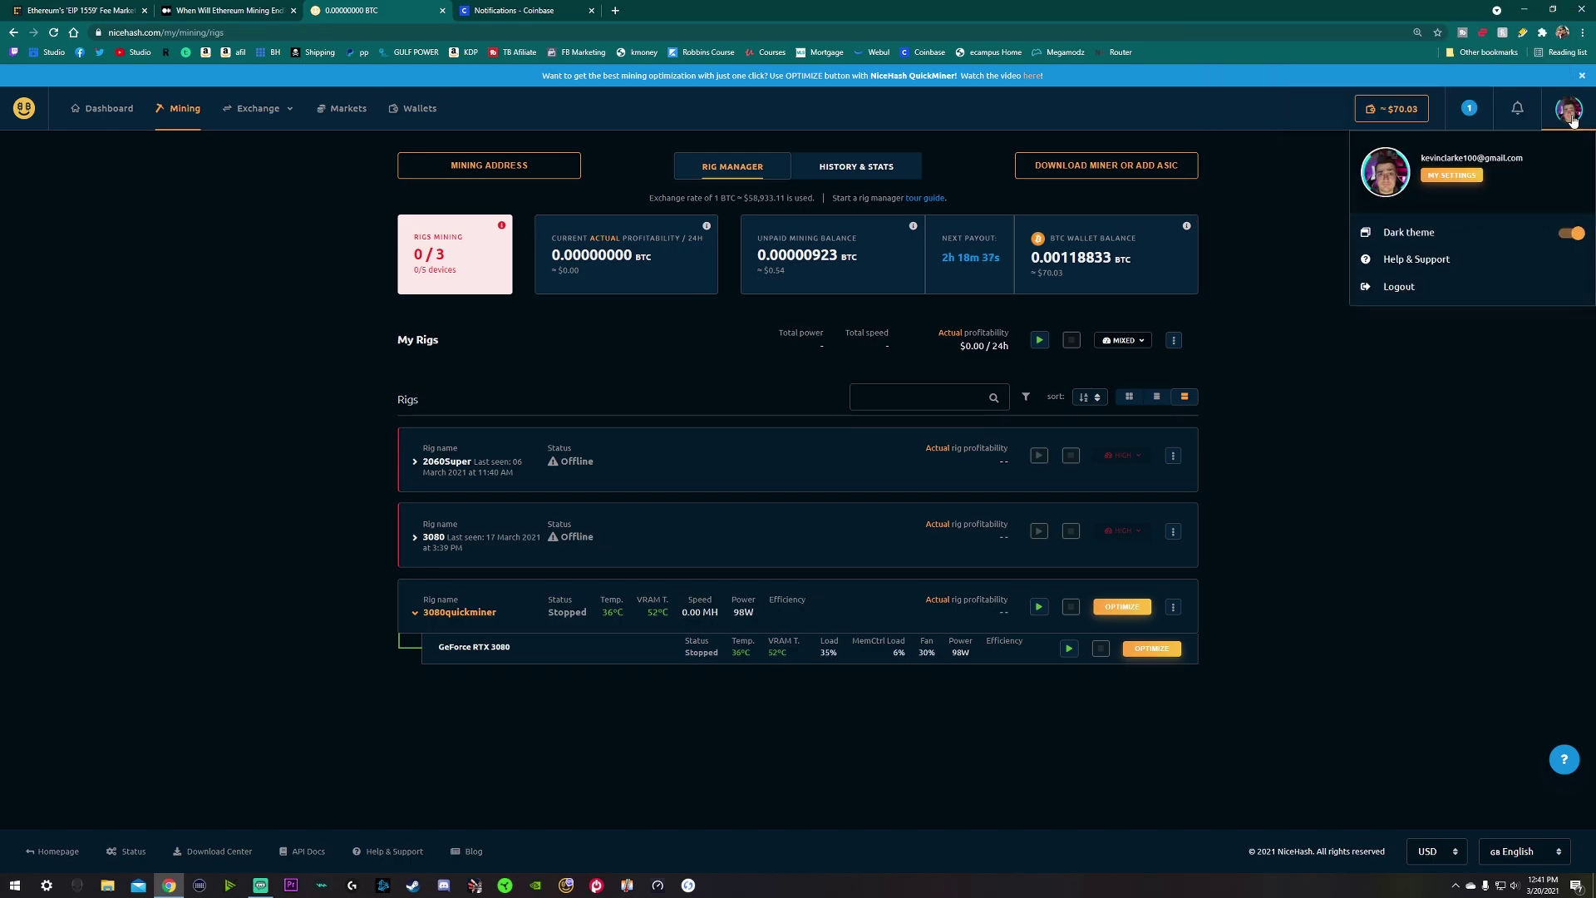
click(1465, 176)
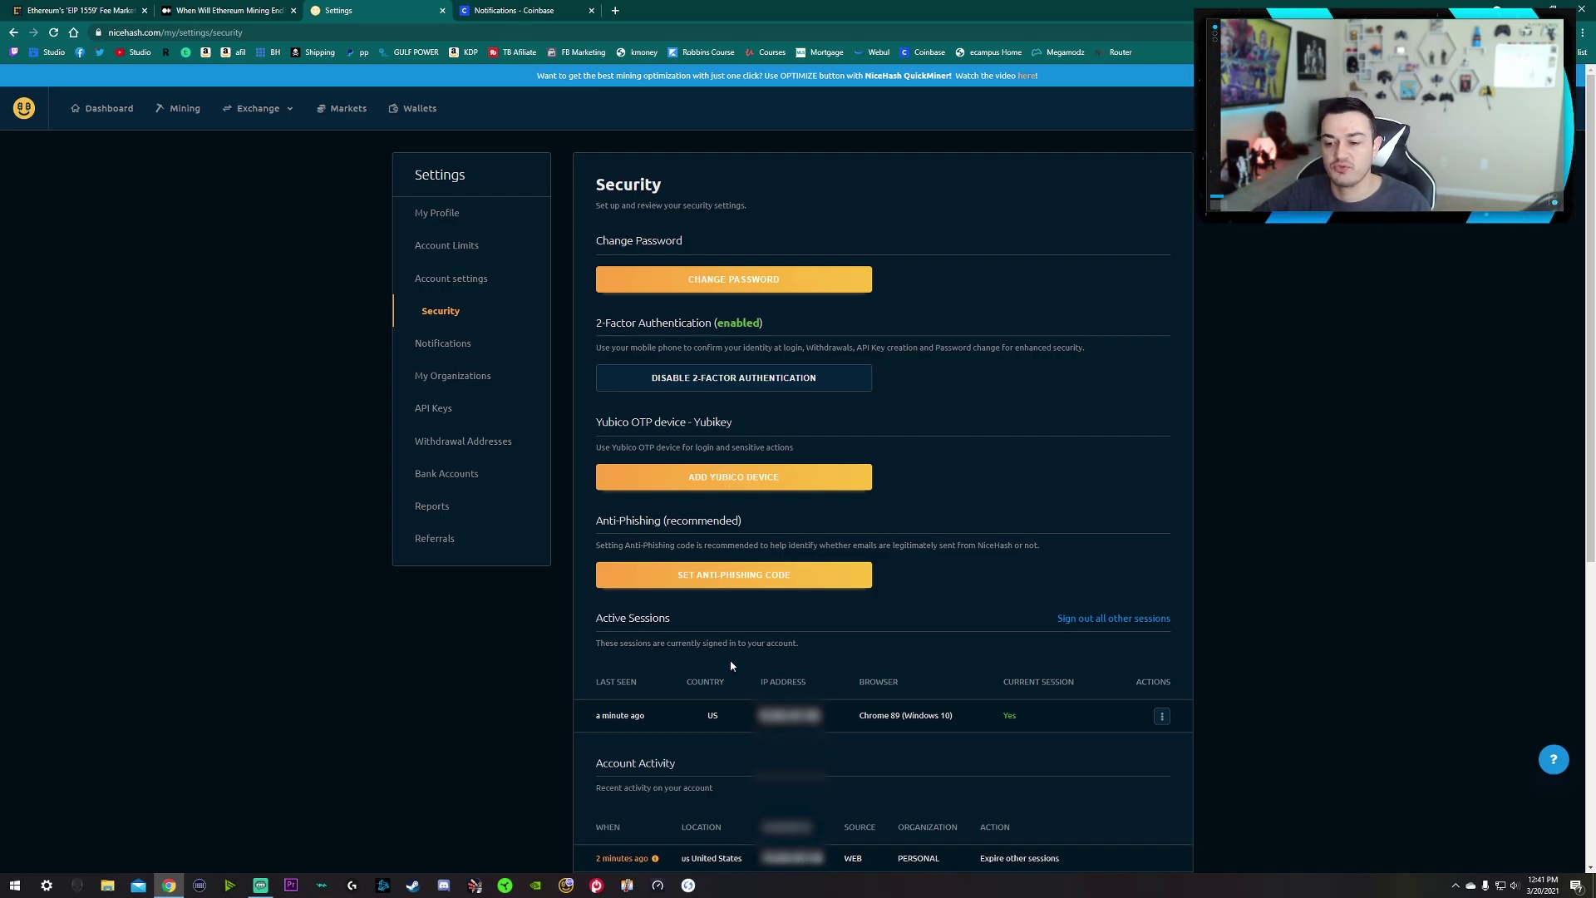
double_click(785, 715)
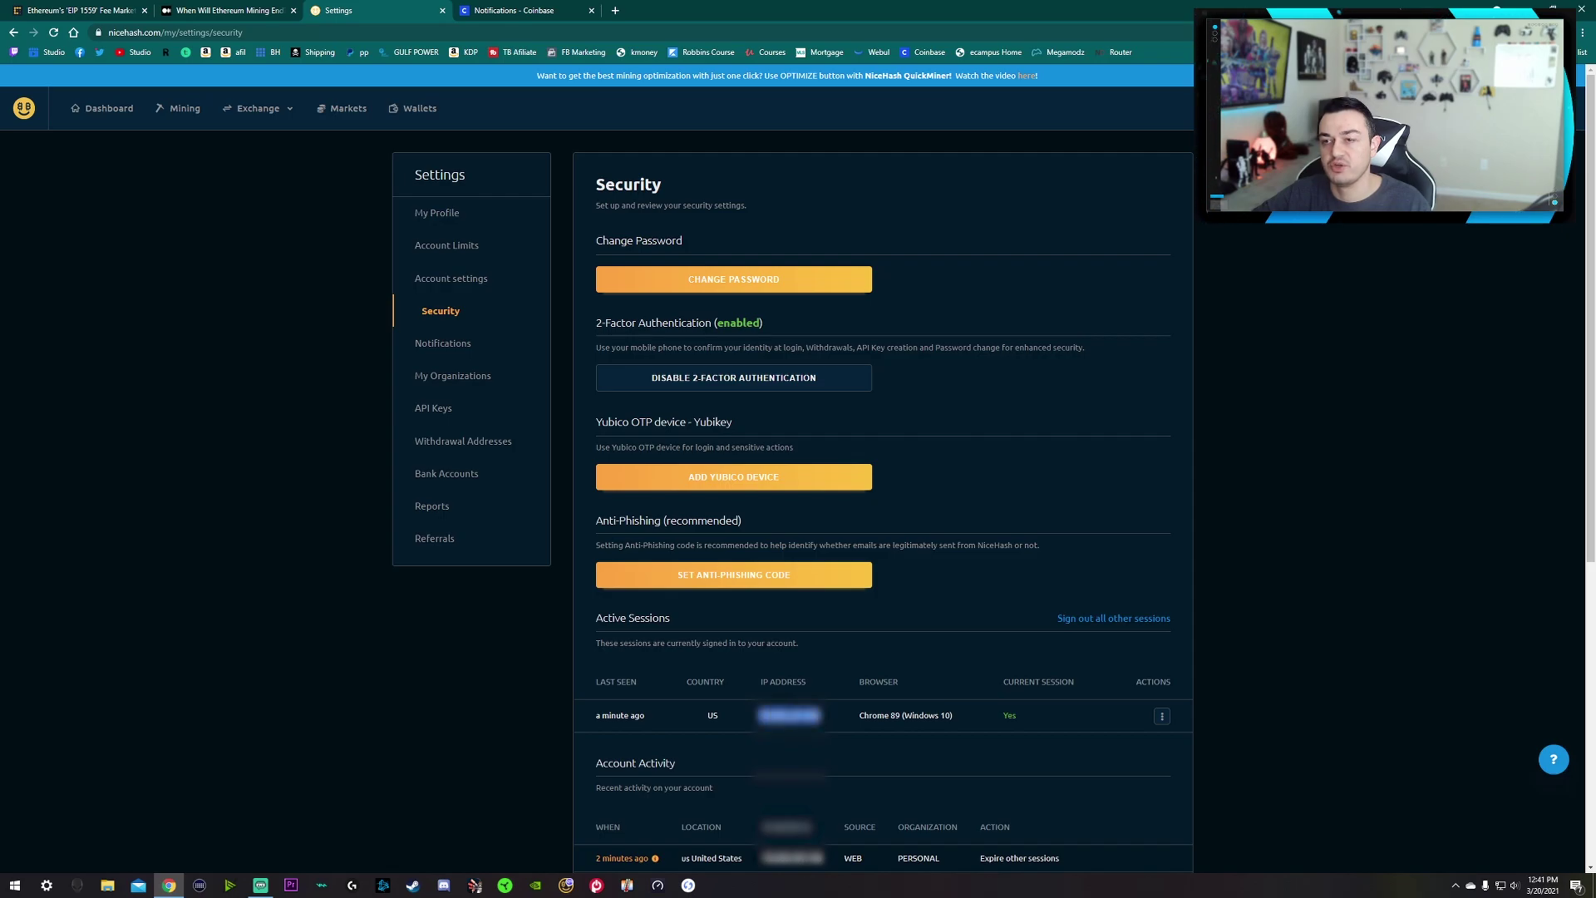
click(794, 730)
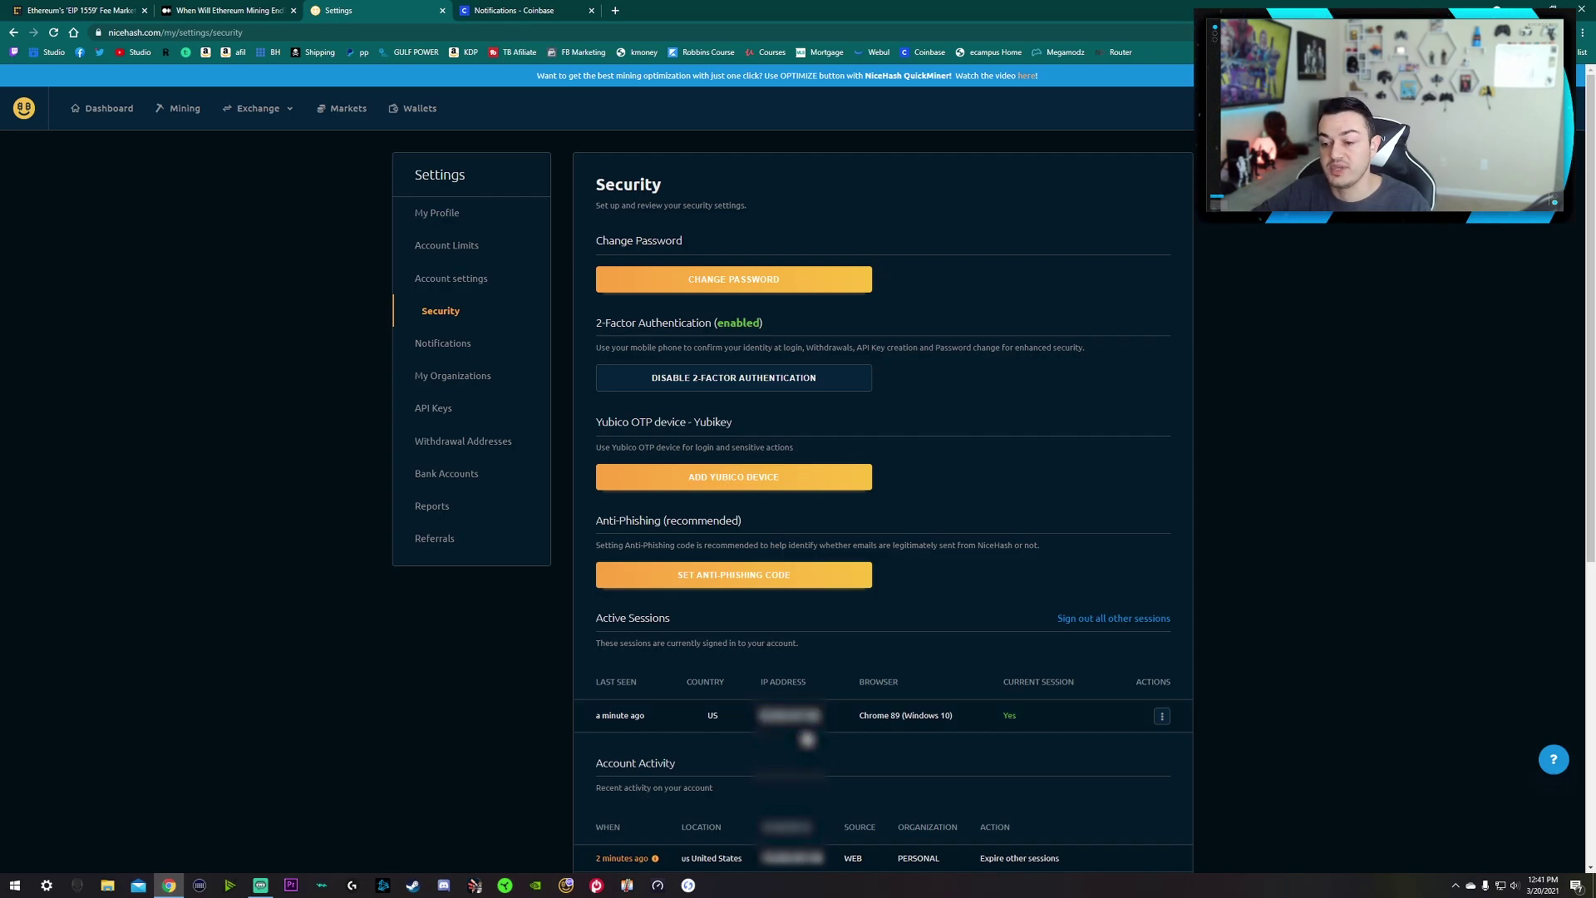
Step: Return to the mining rigs page and highlight the $70.03 wallet balance
key(alt+Left)
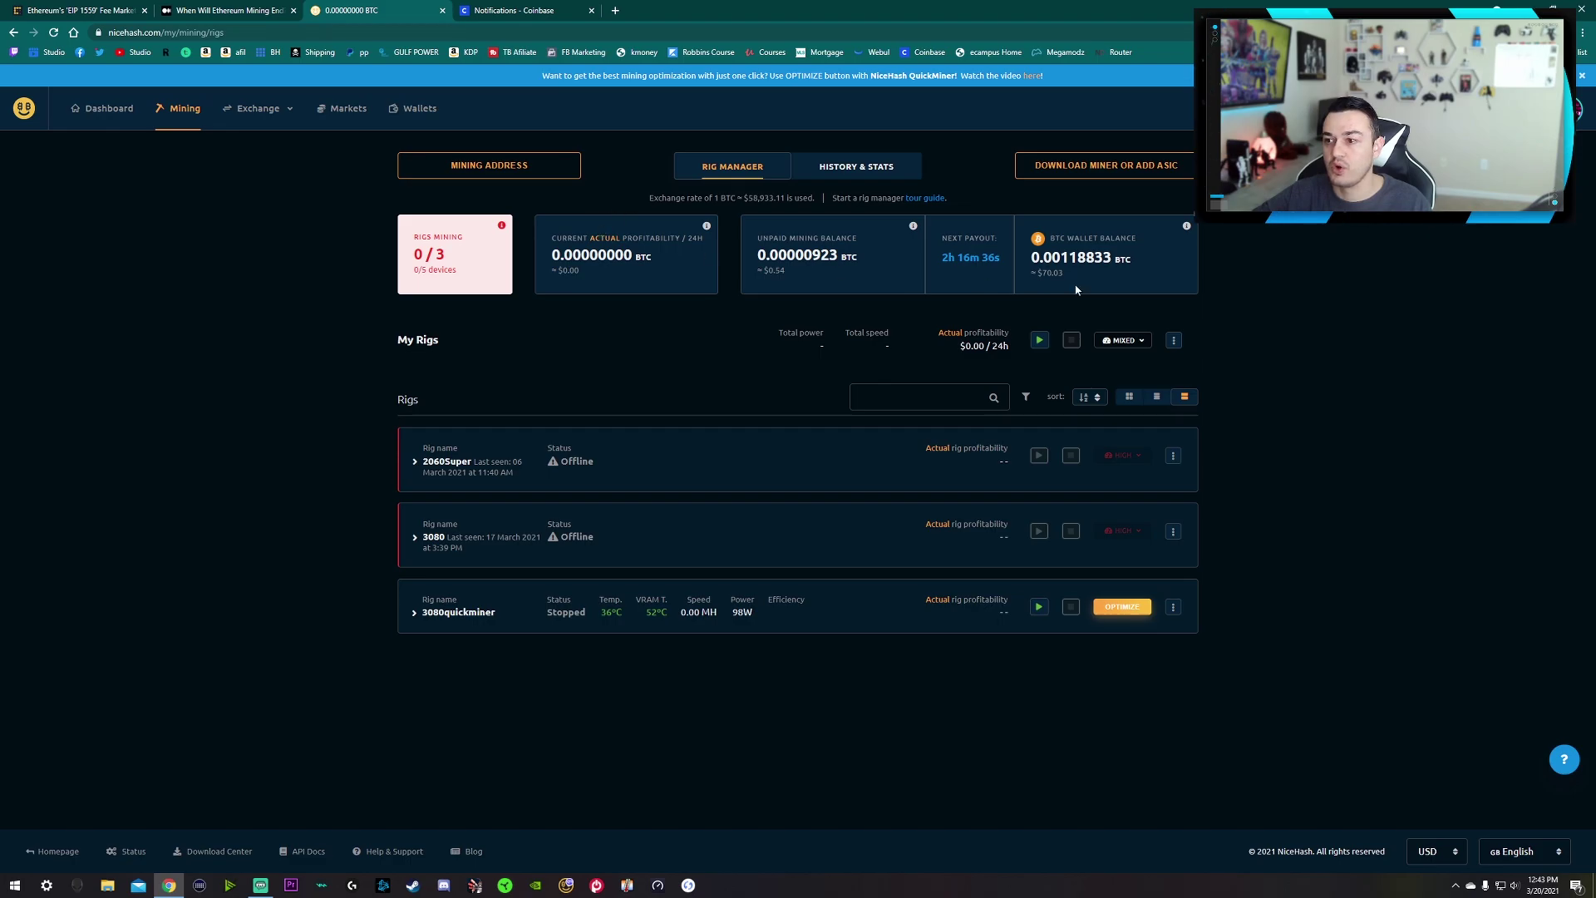
drag(1039, 291, 1074, 278)
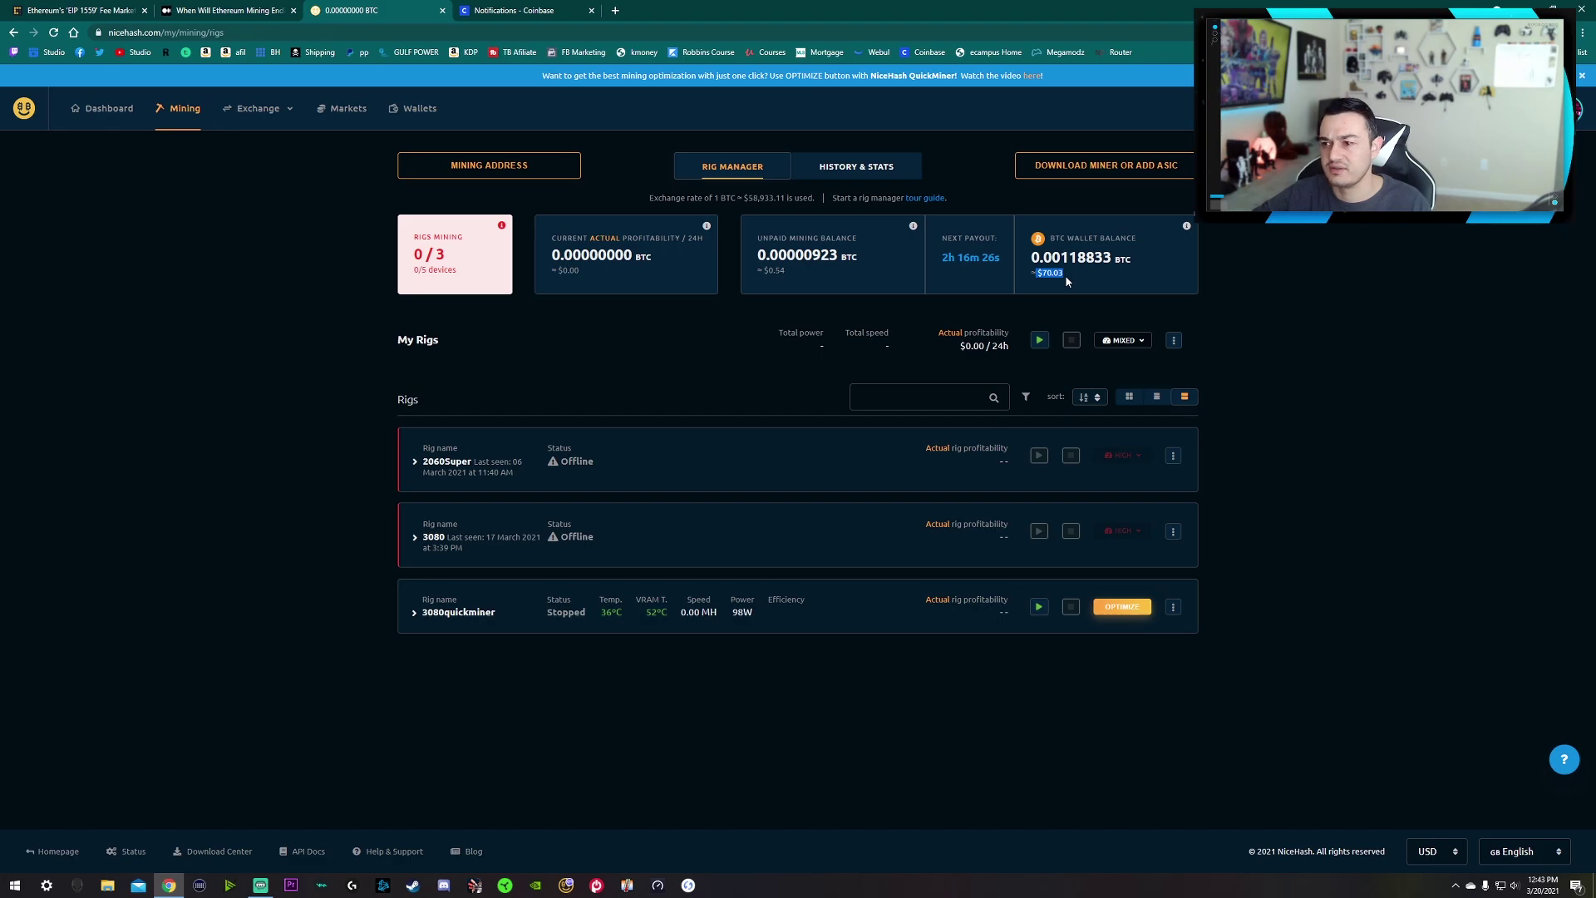
click(1049, 274)
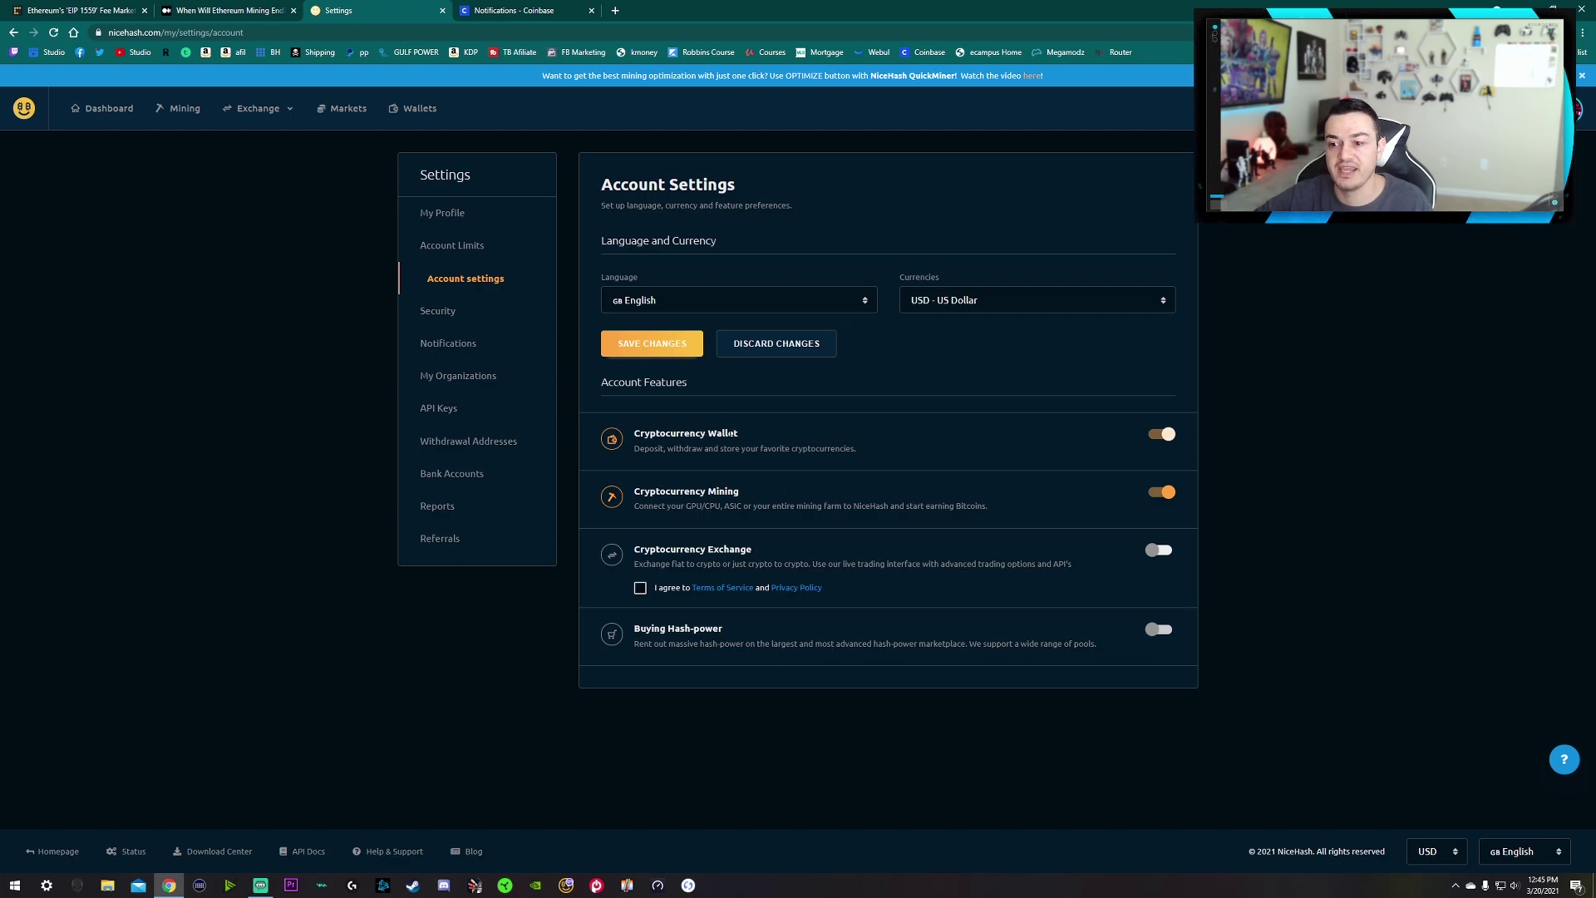
Step: Highlight the Wallet, Mining, Exchange and Buying Hash-power headings, then go to Withdrawal Addresses
drag(729, 430, 668, 431)
click(727, 456)
triple_click(682, 490)
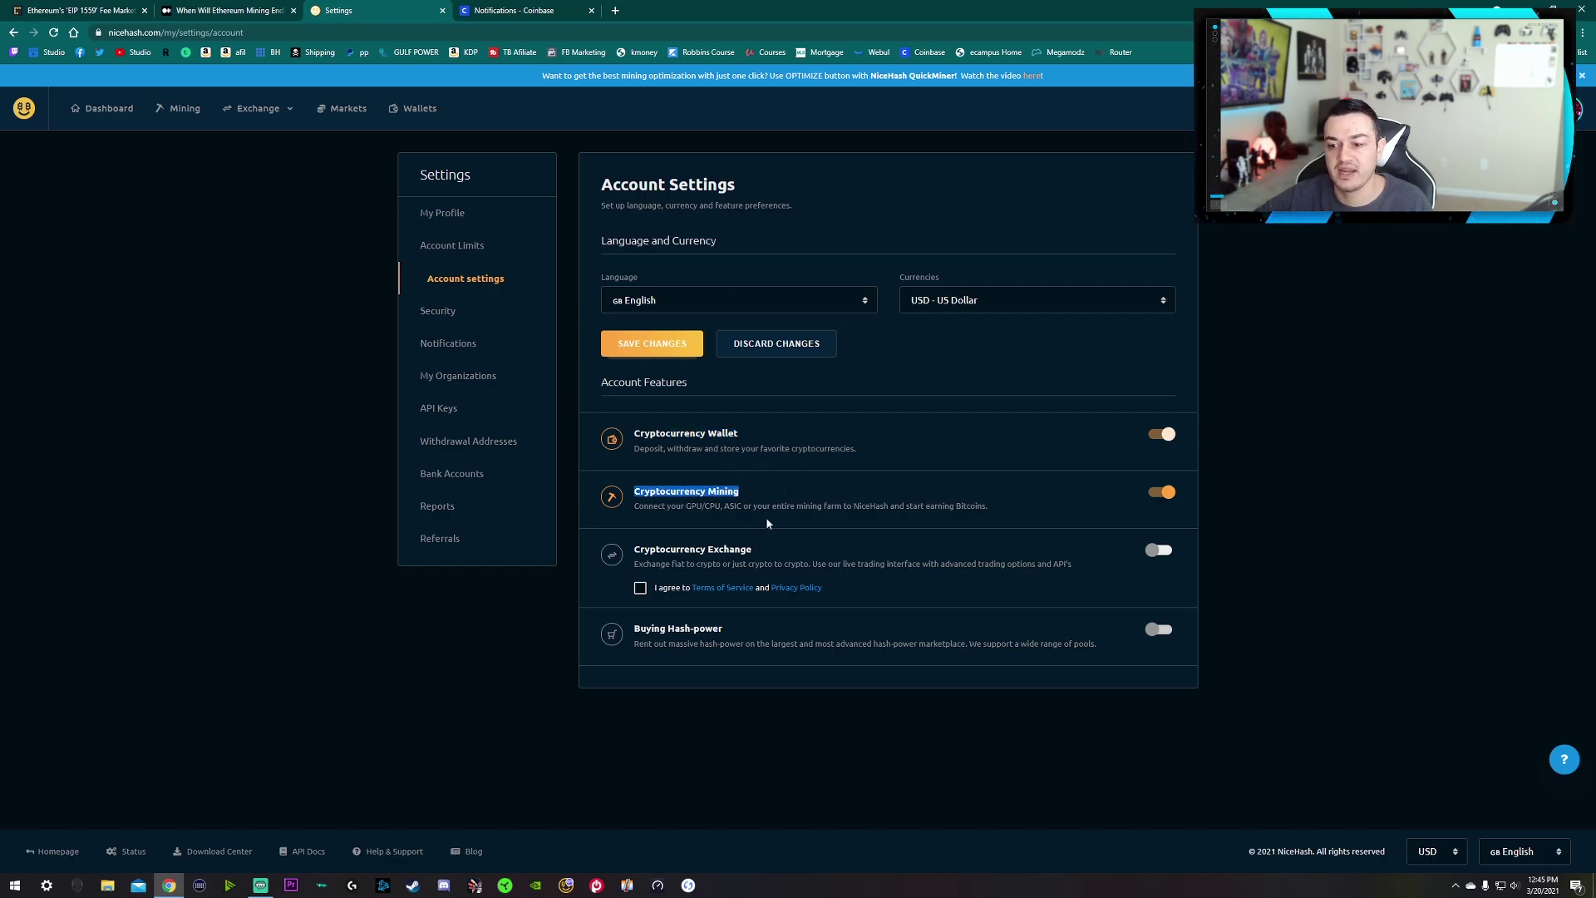
drag(752, 550, 636, 550)
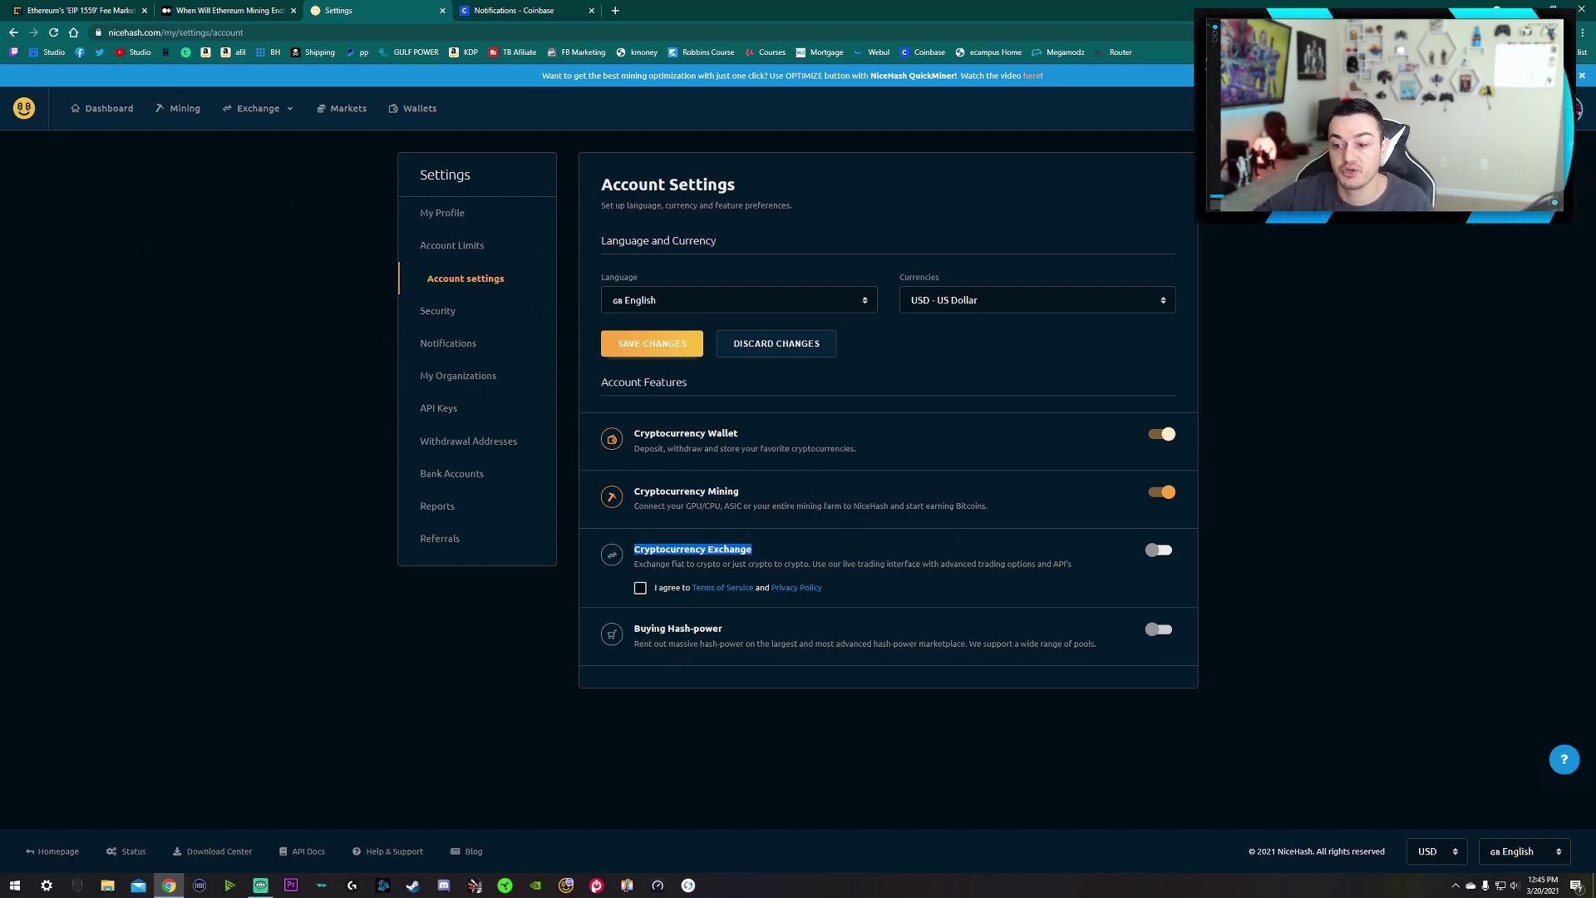
drag(633, 629, 691, 629)
drag(726, 549, 611, 539)
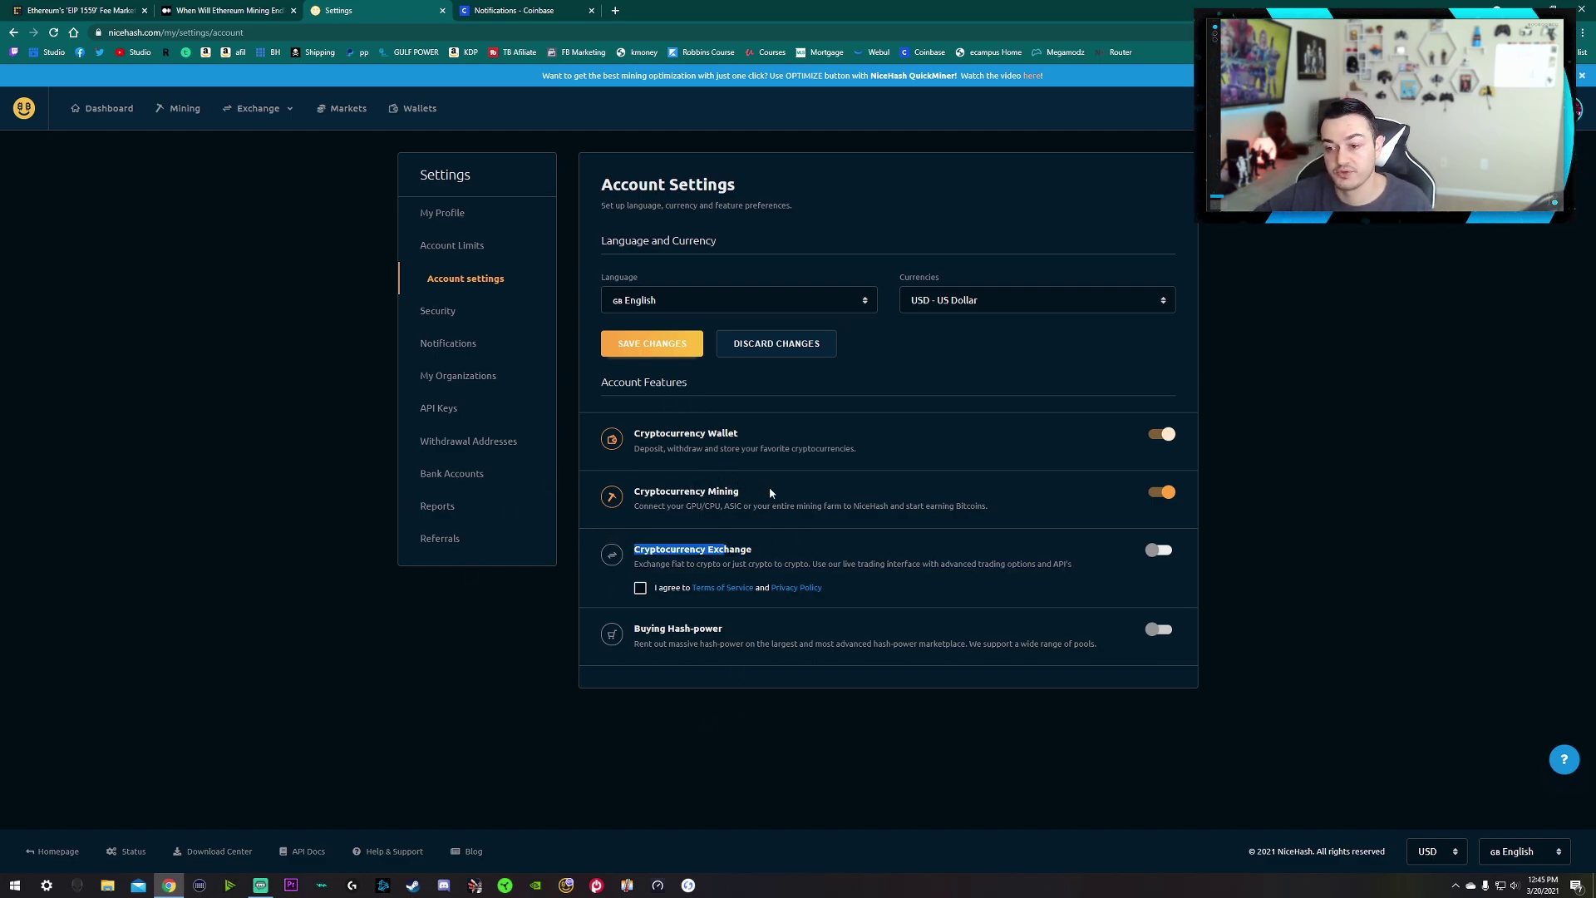
drag(758, 497, 703, 433)
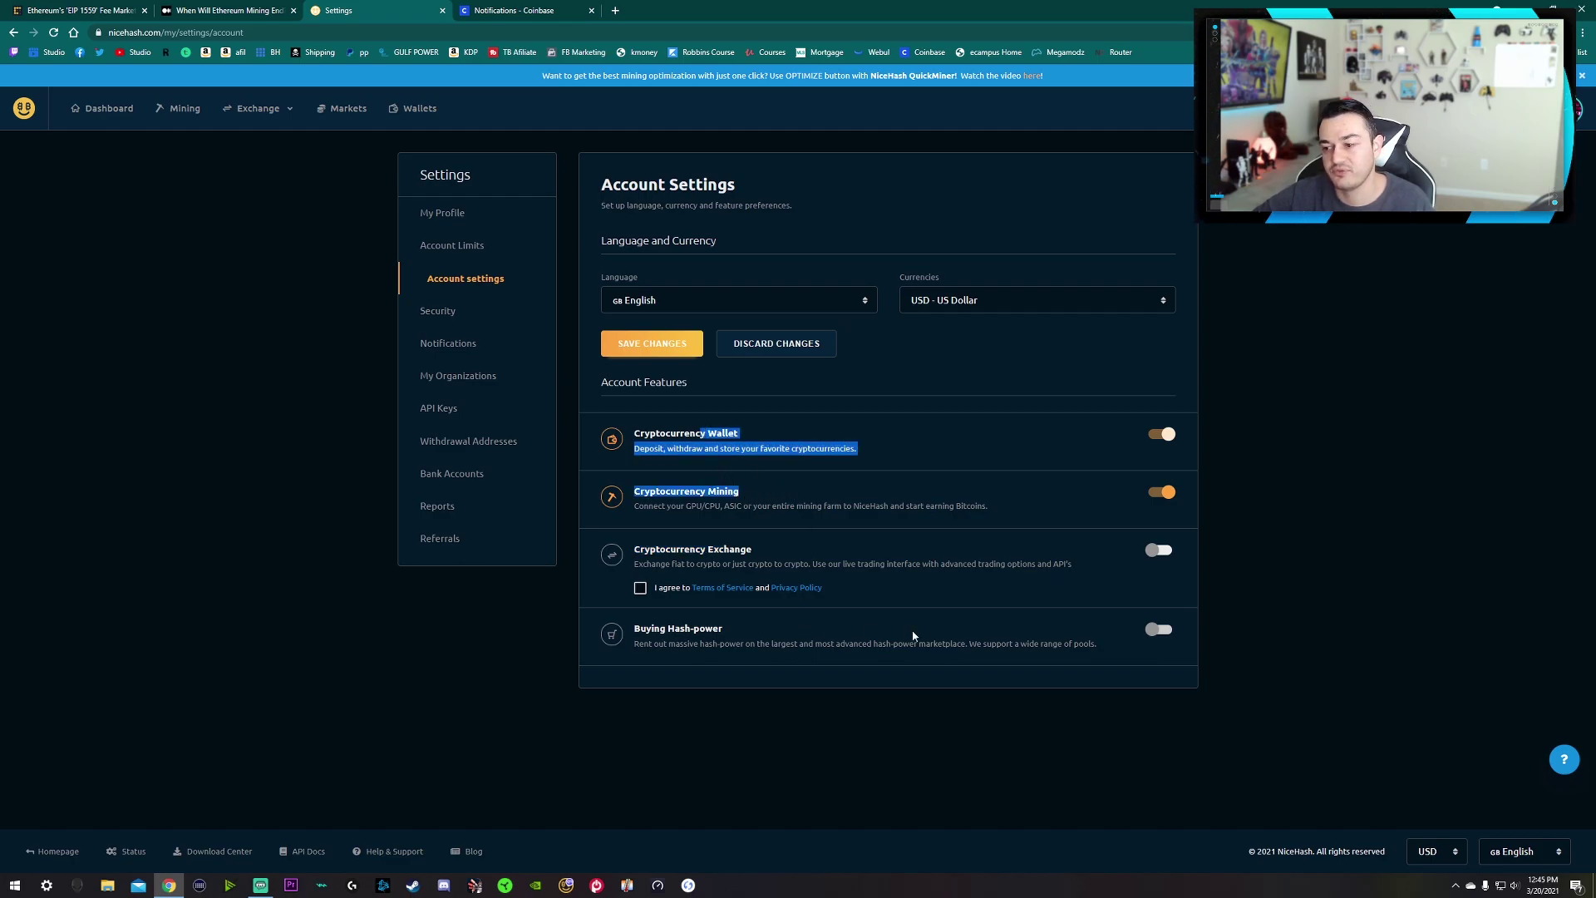
click(455, 449)
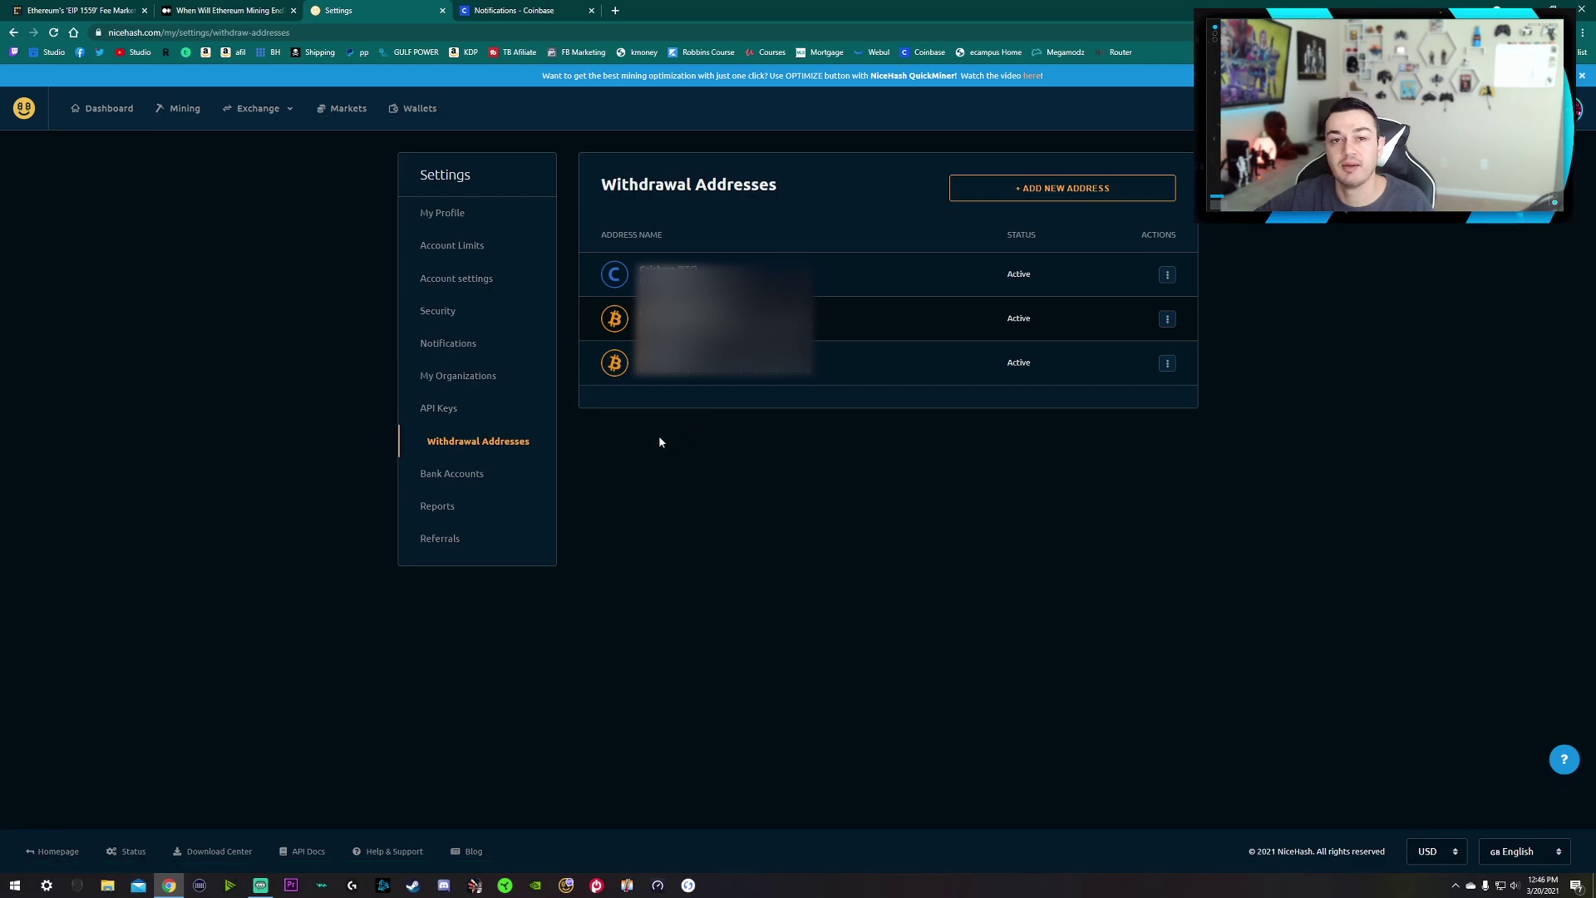
drag(794, 363, 640, 364)
click(723, 332)
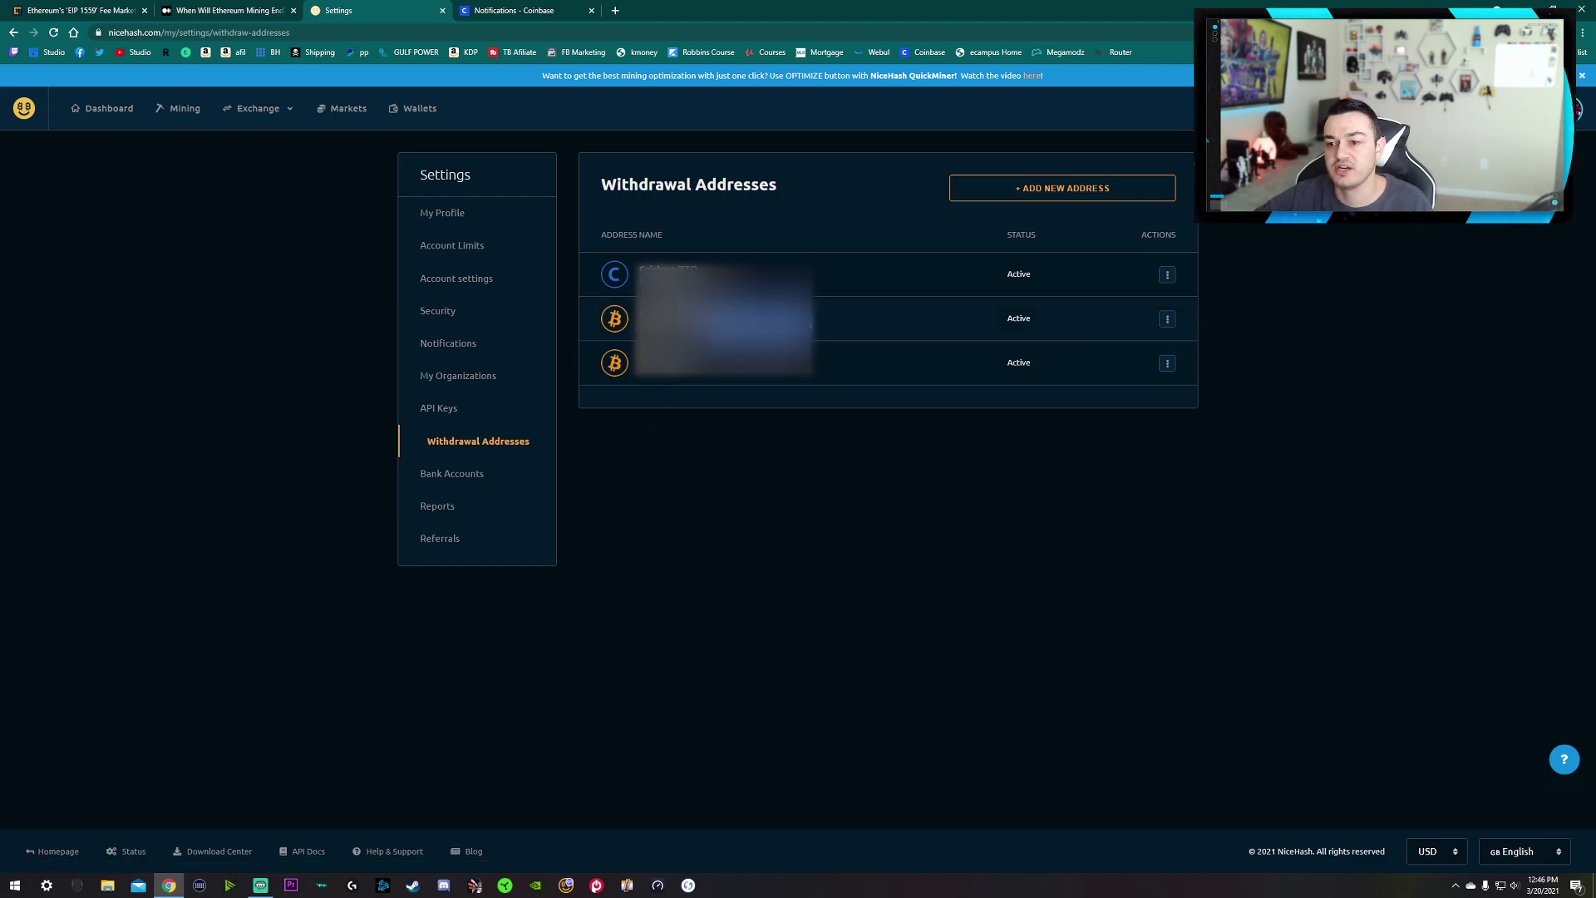
drag(748, 363, 702, 365)
click(683, 421)
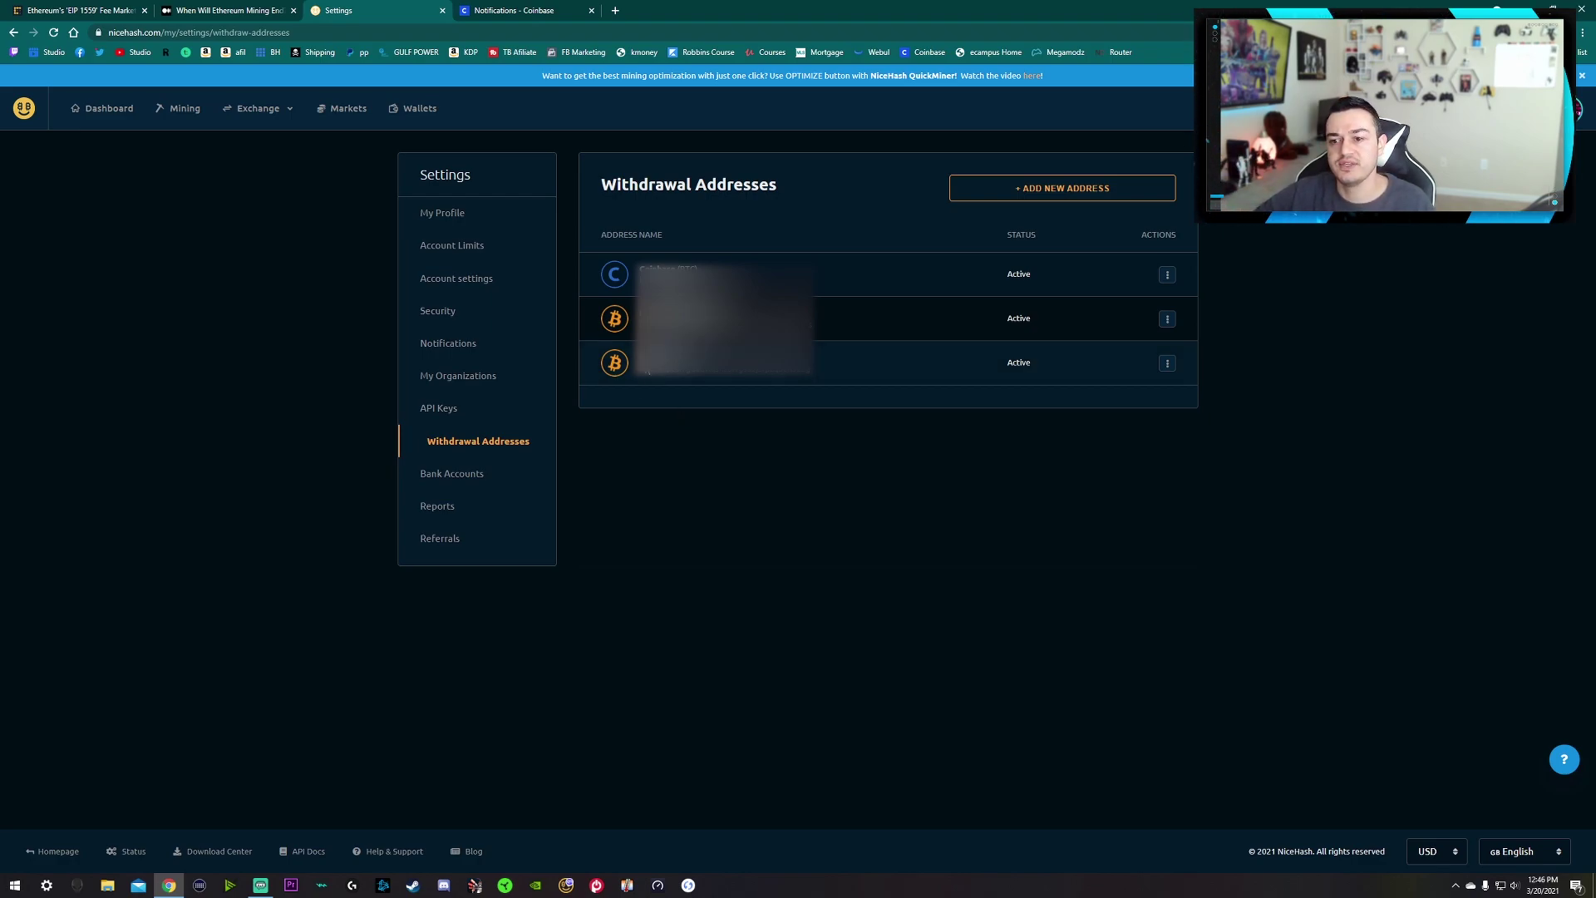
drag(641, 368, 820, 371)
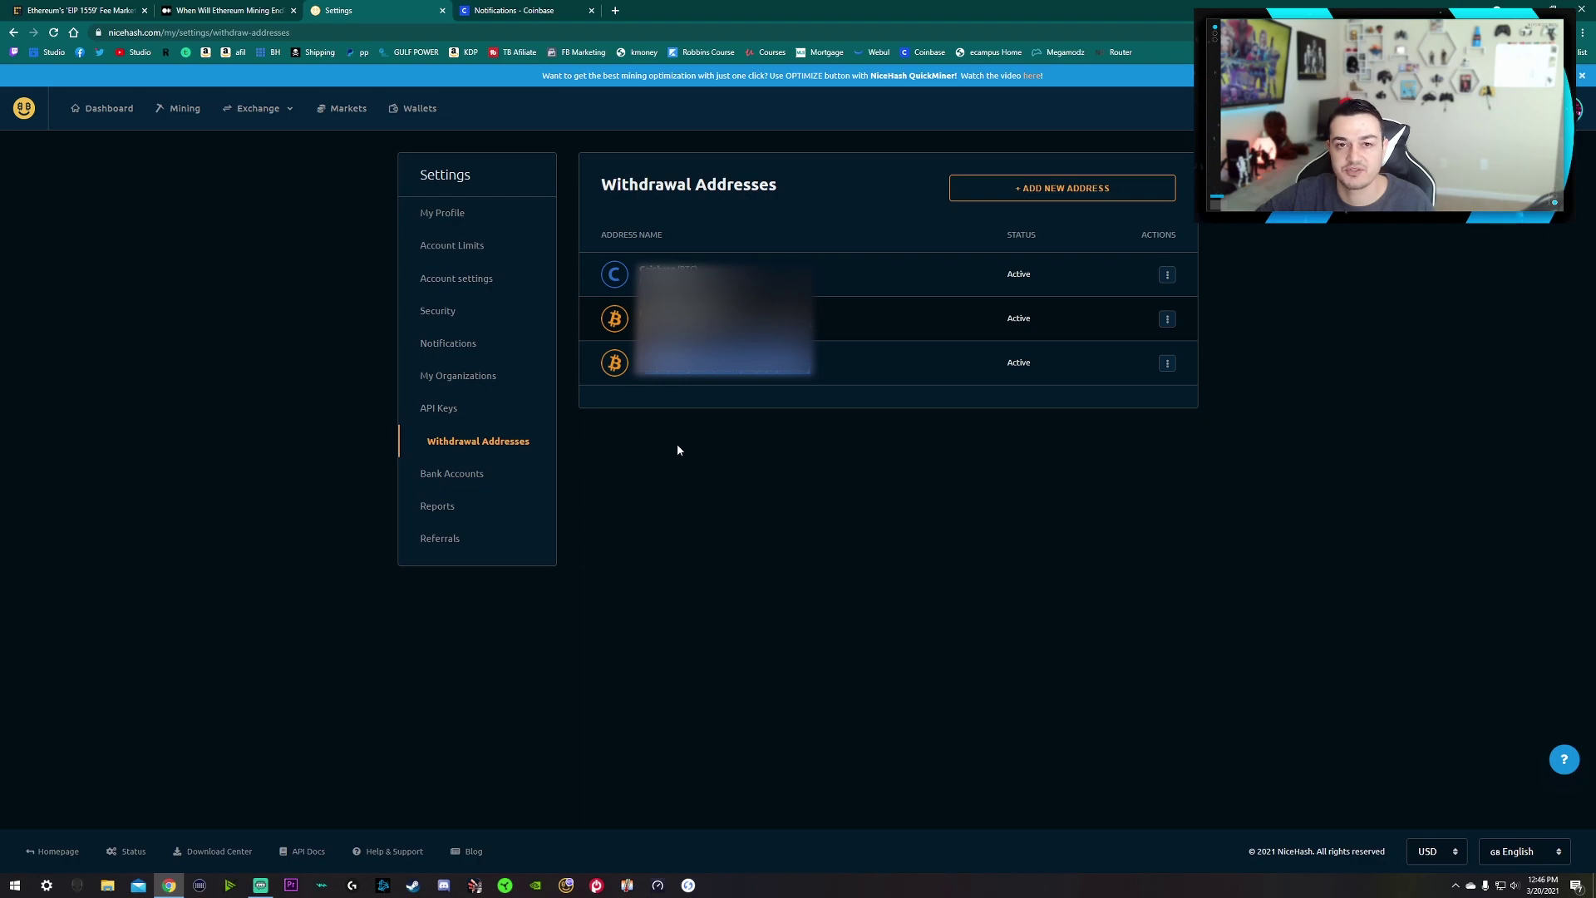
double_click(665, 320)
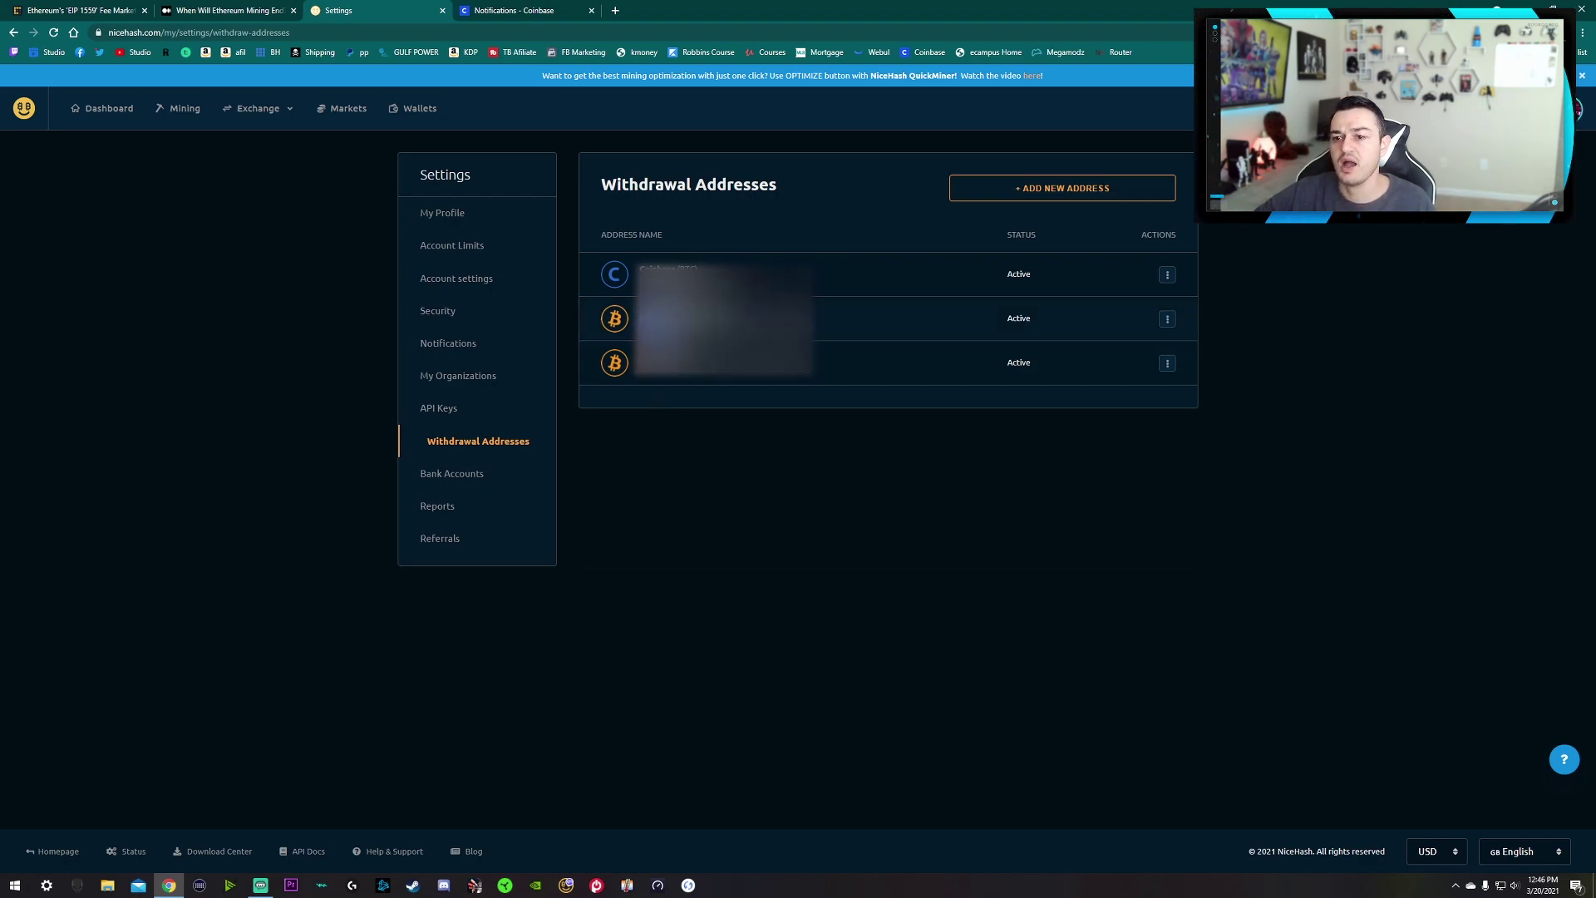
drag(819, 370, 640, 381)
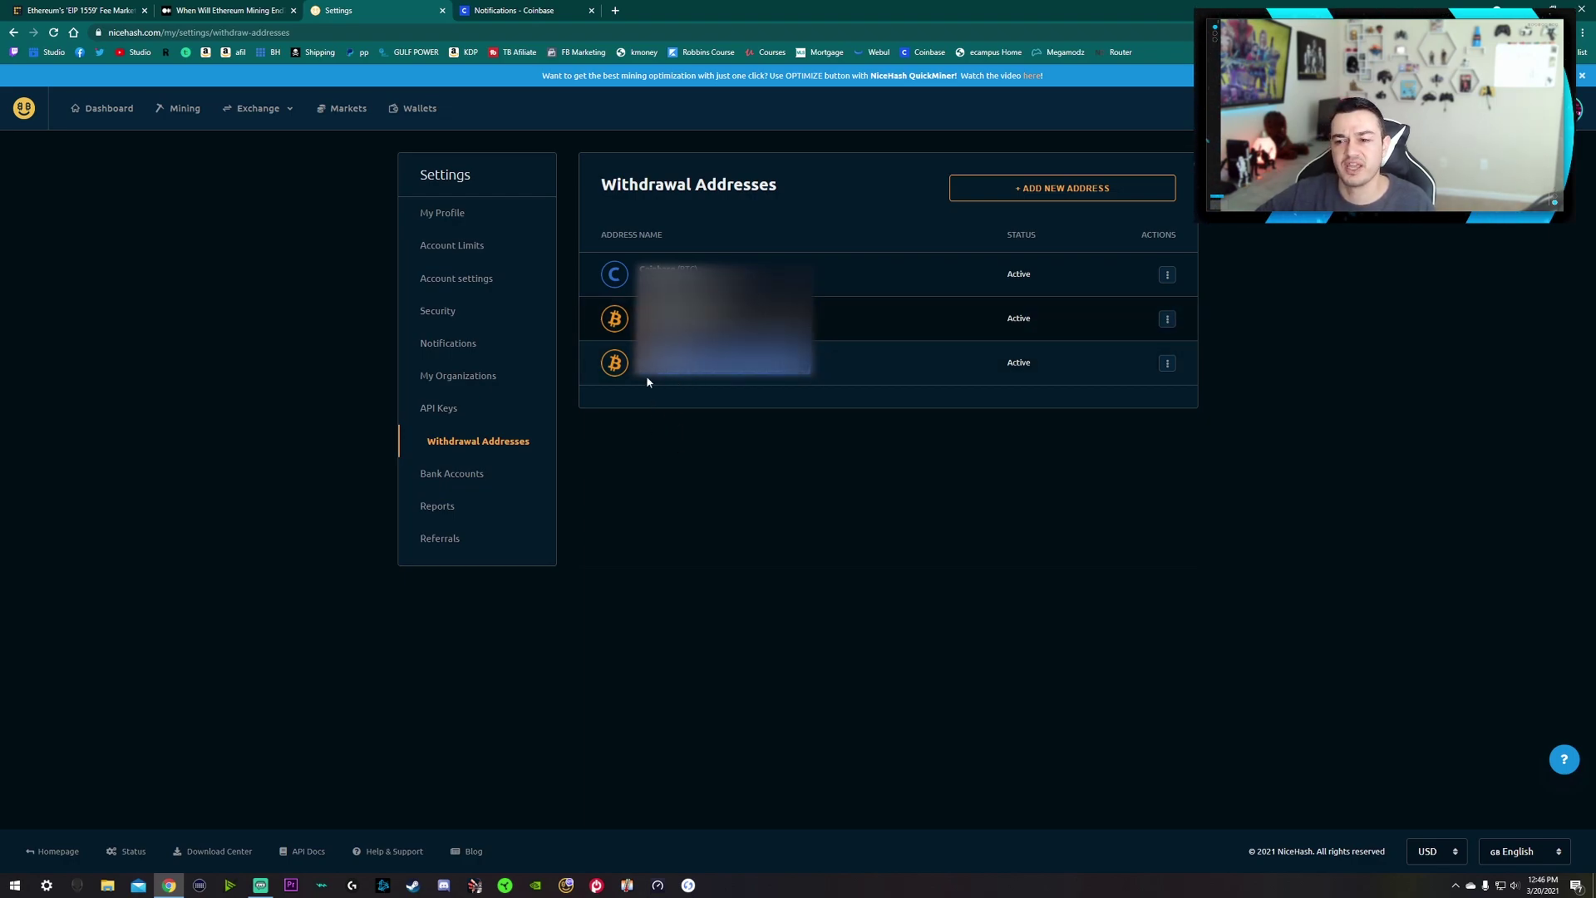
click(714, 320)
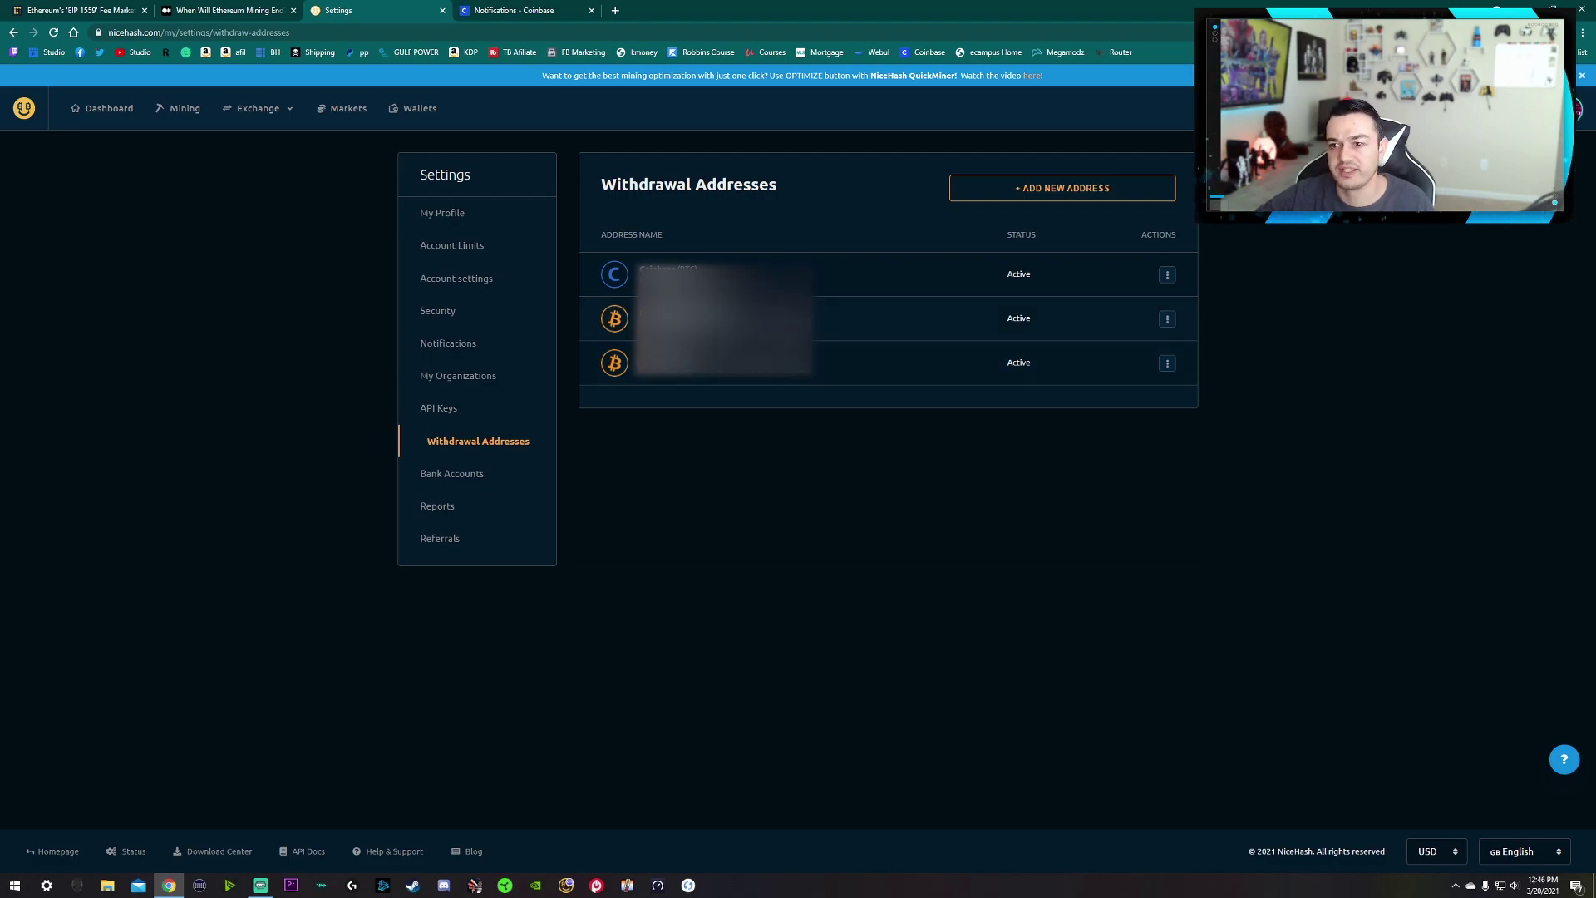
drag(816, 365, 723, 372)
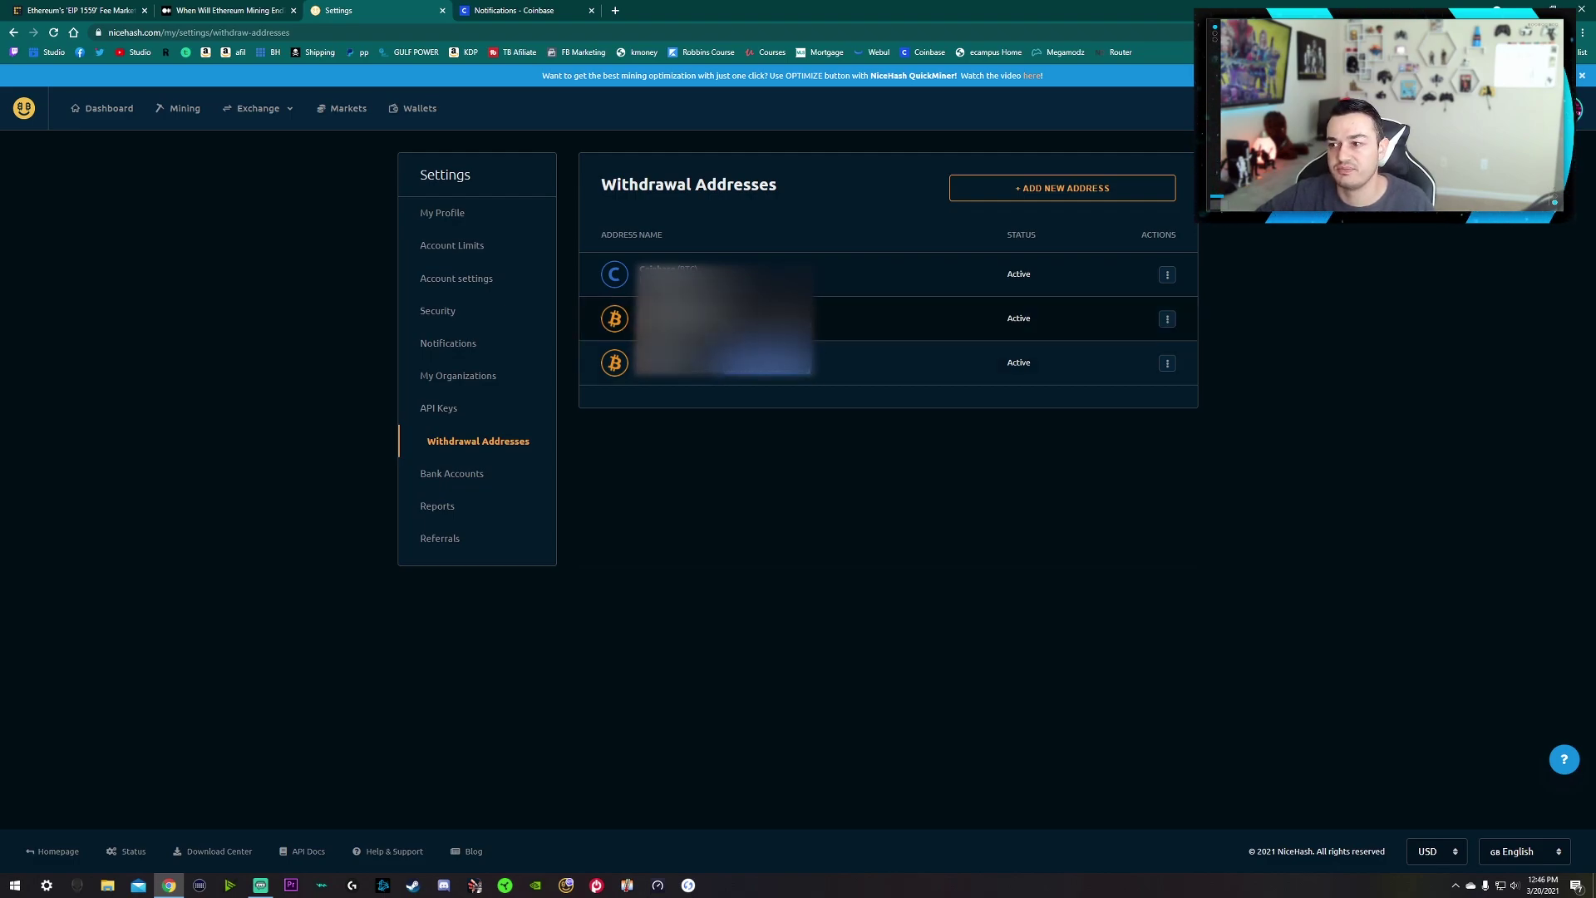
double_click(1029, 318)
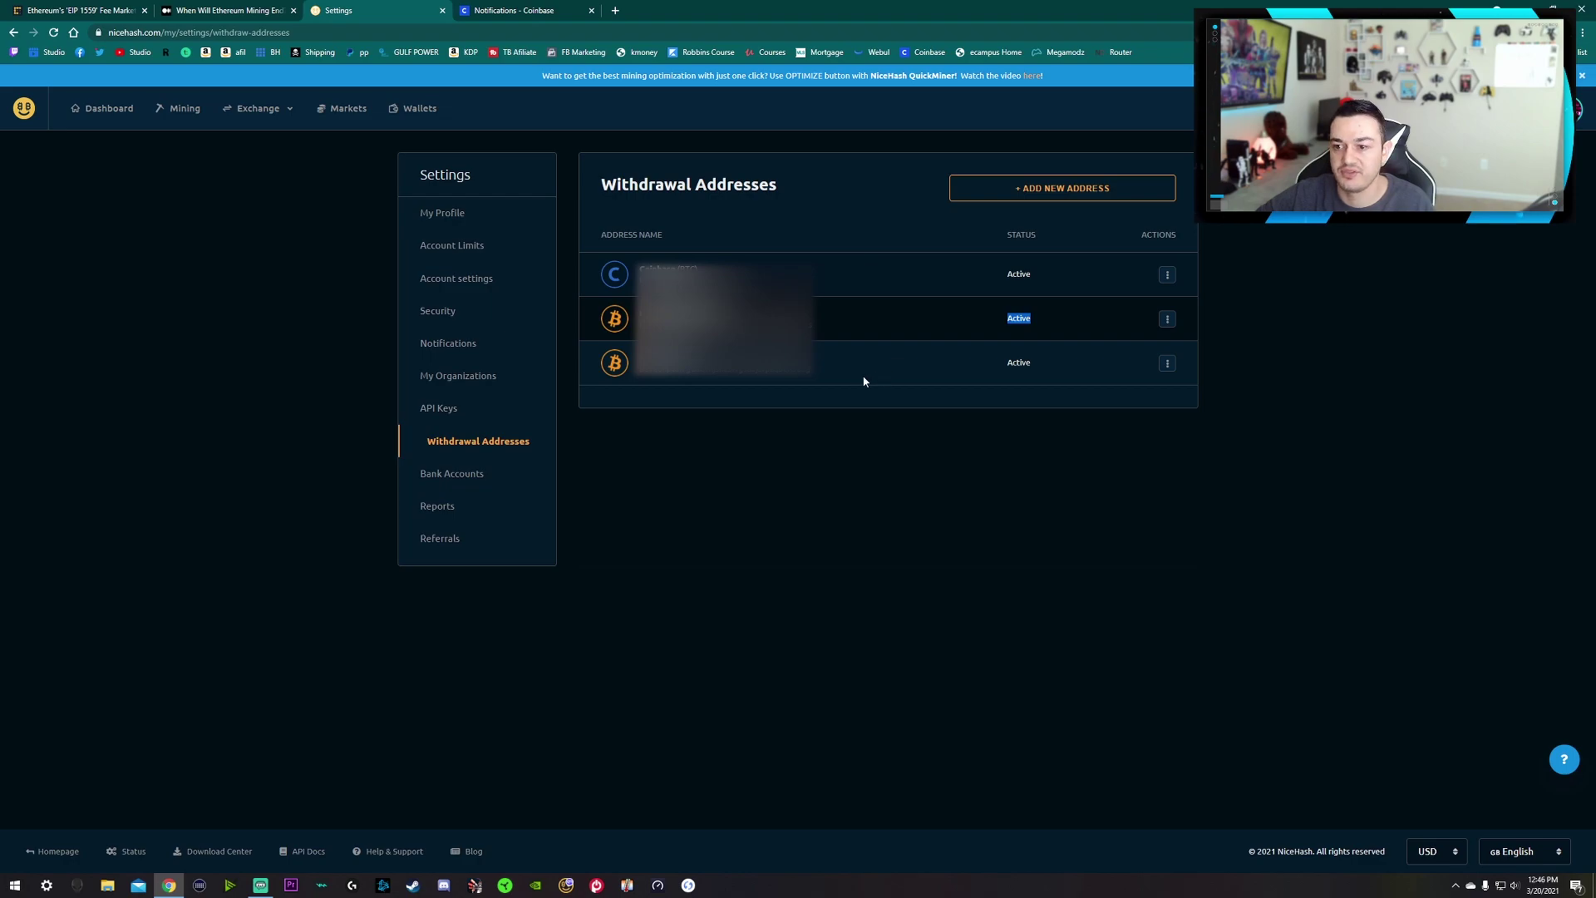
drag(858, 381, 812, 385)
click(712, 381)
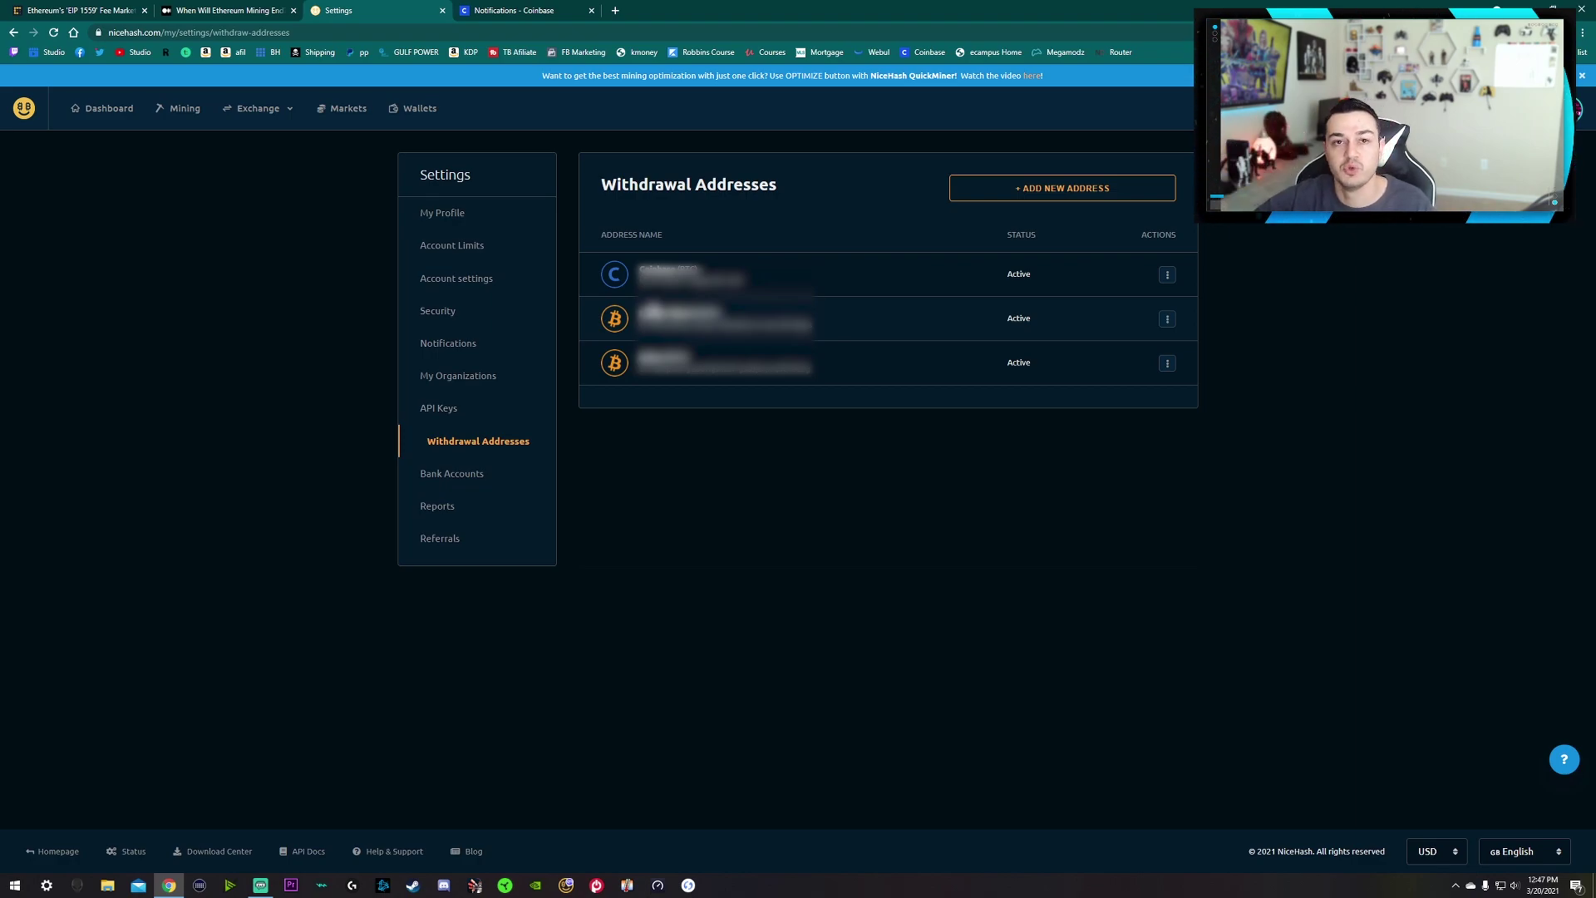
Step: Highlight the second saved withdrawal address several times, then clear the selection
drag(638, 325, 818, 331)
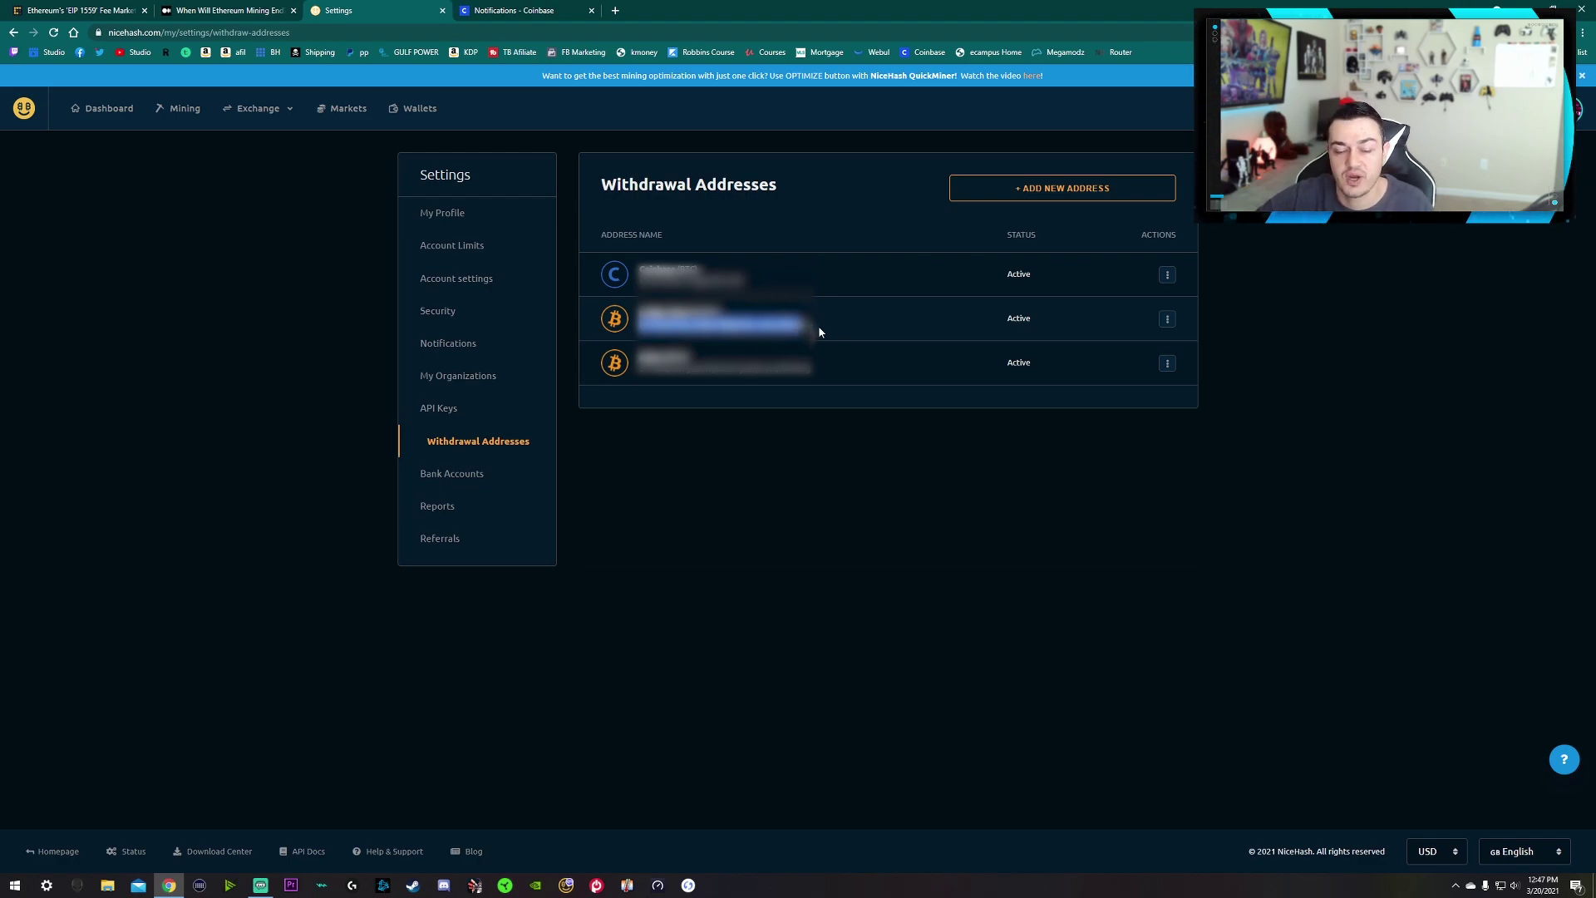
click(817, 325)
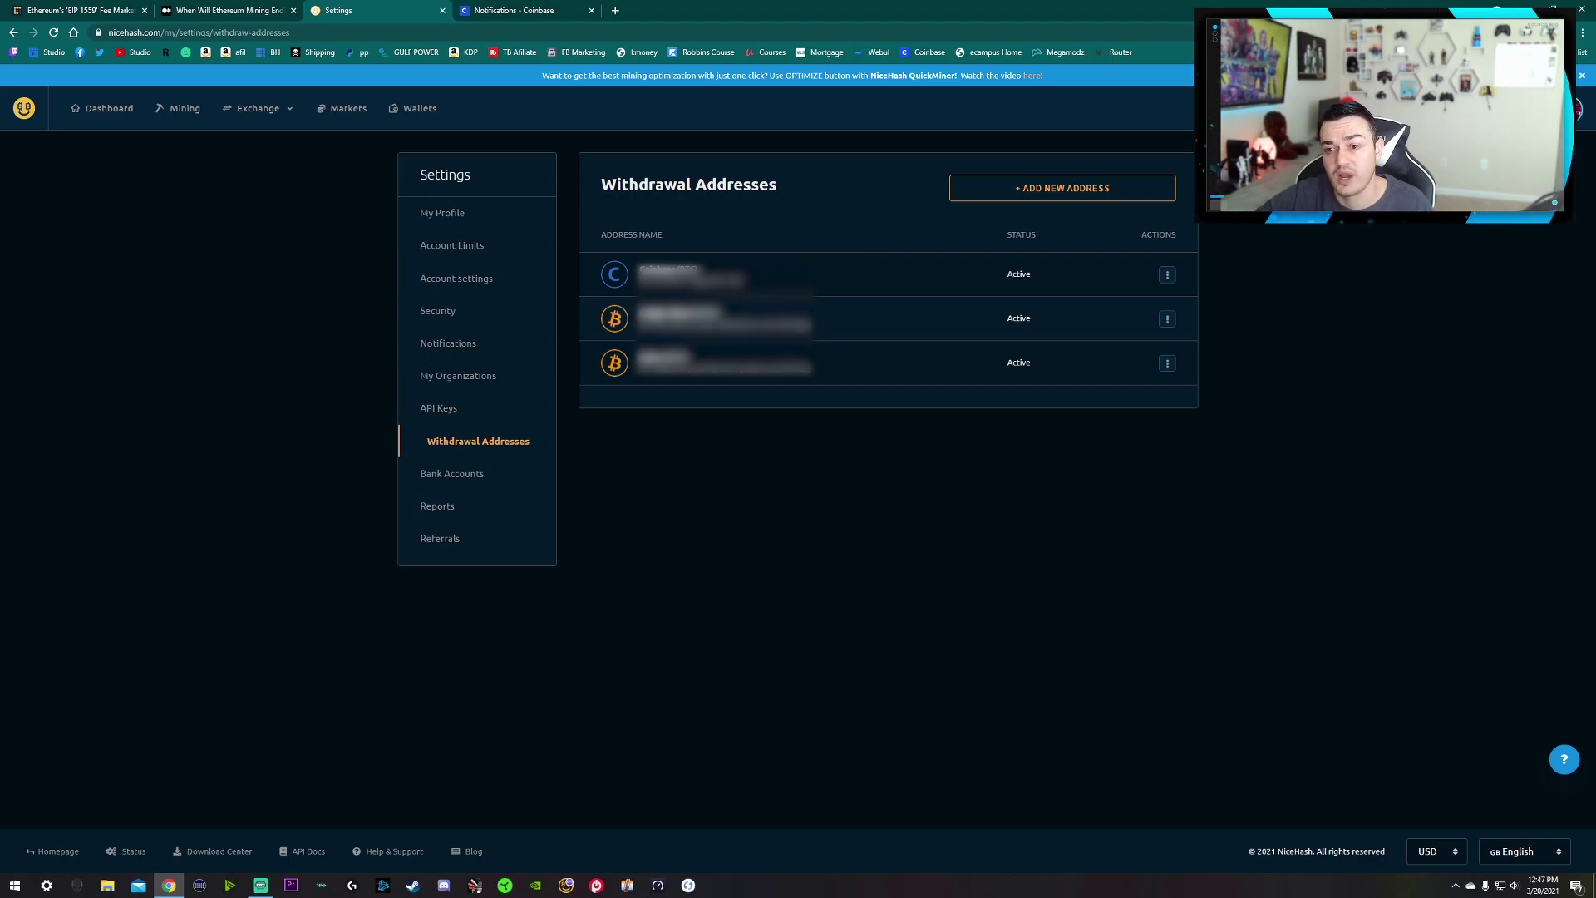
drag(817, 330, 637, 328)
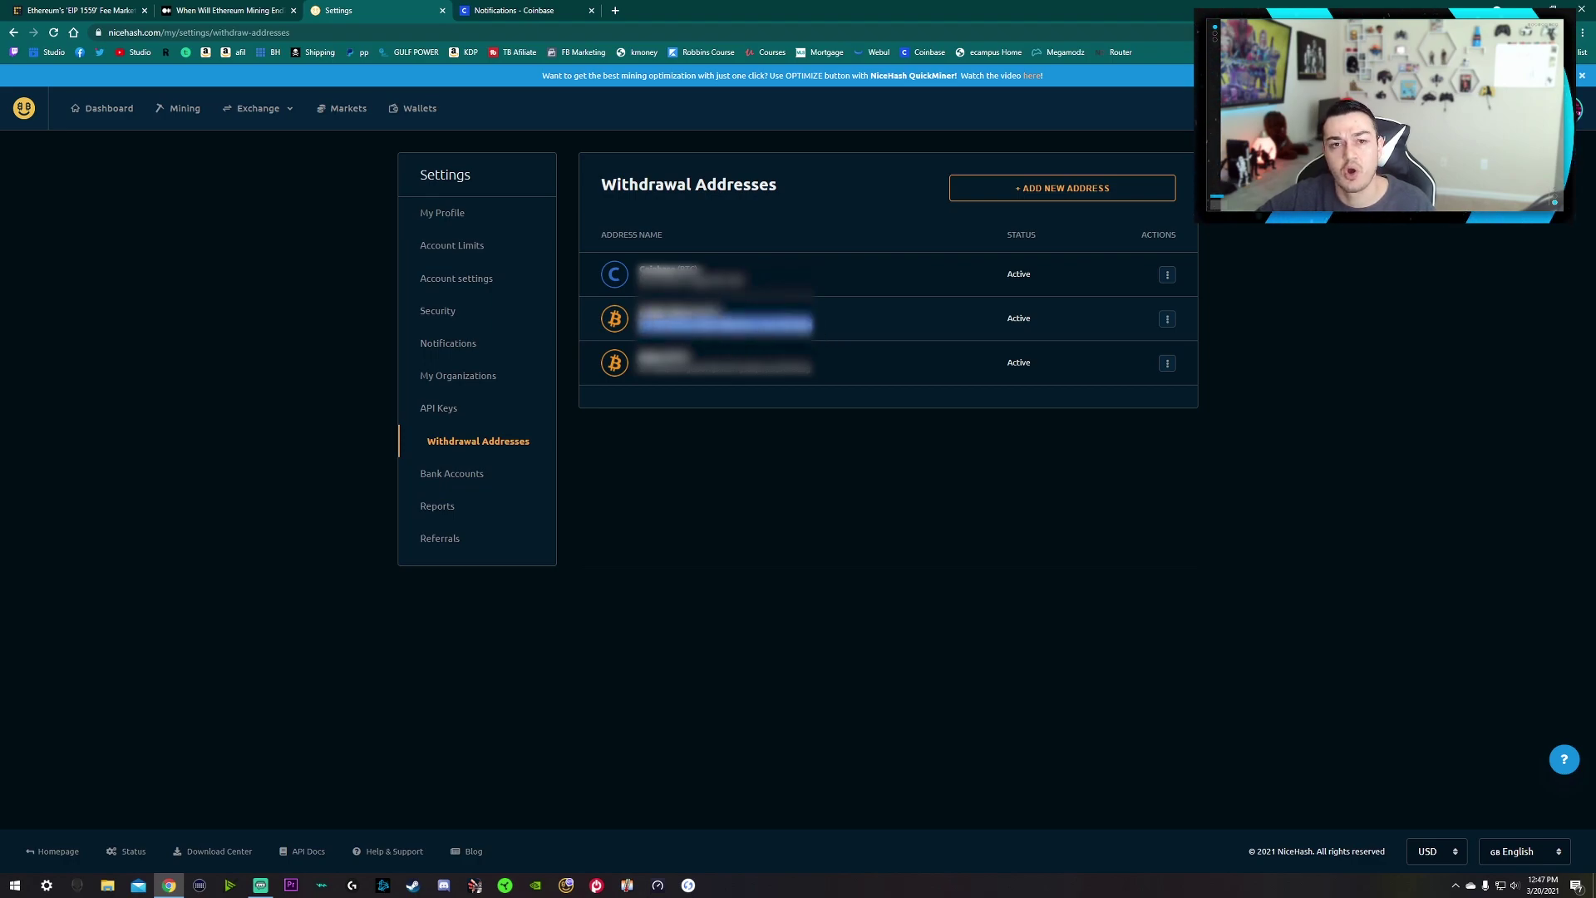
click(637, 328)
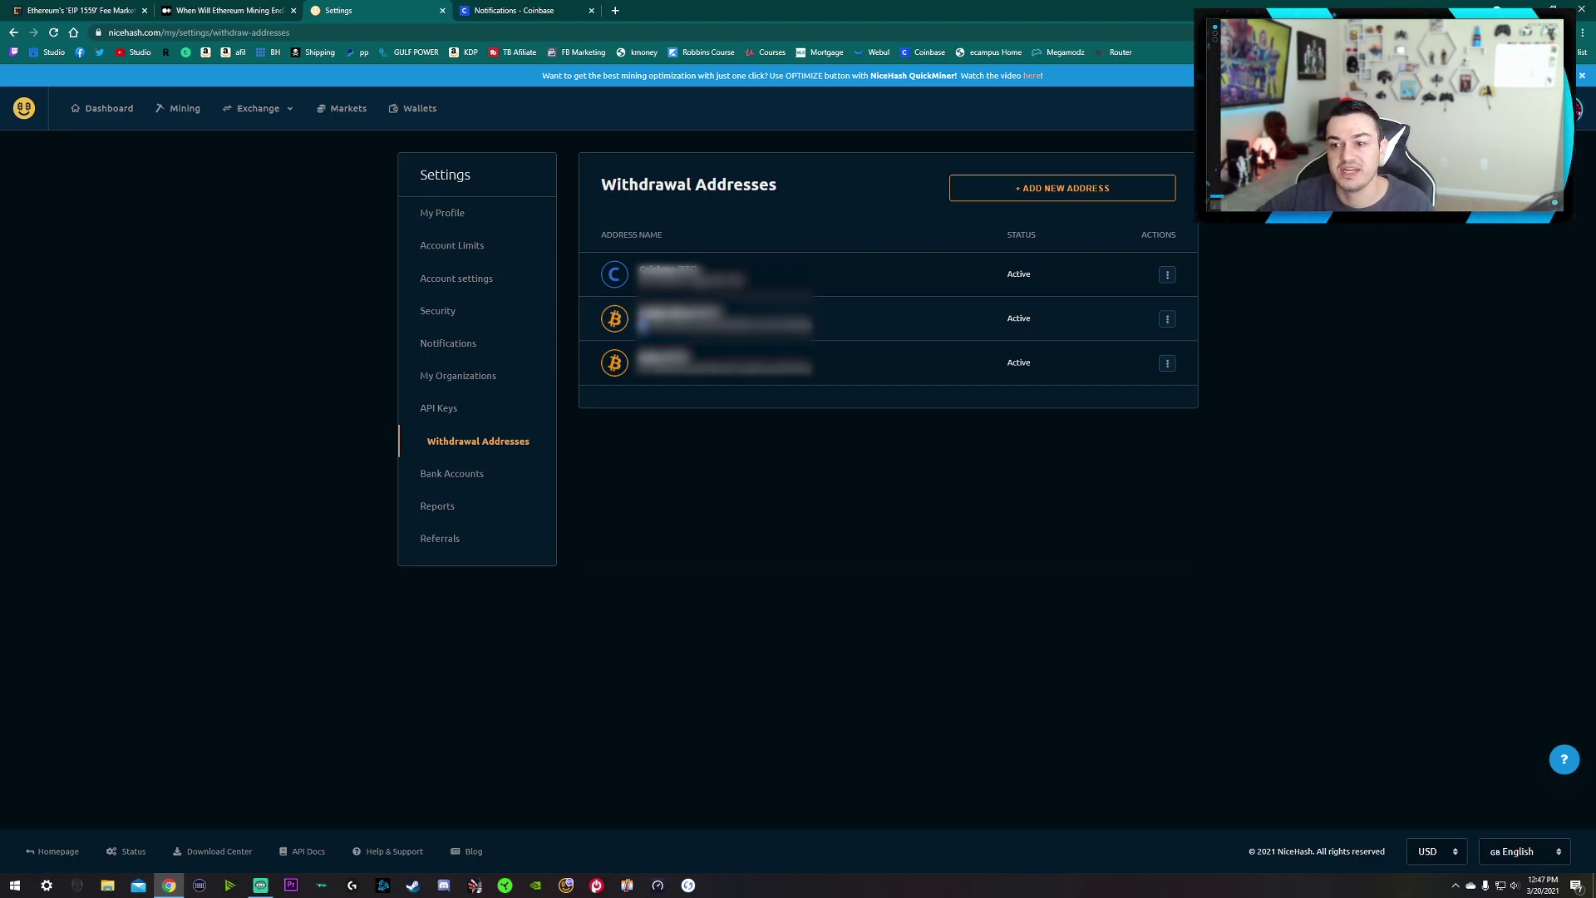
drag(817, 330, 638, 329)
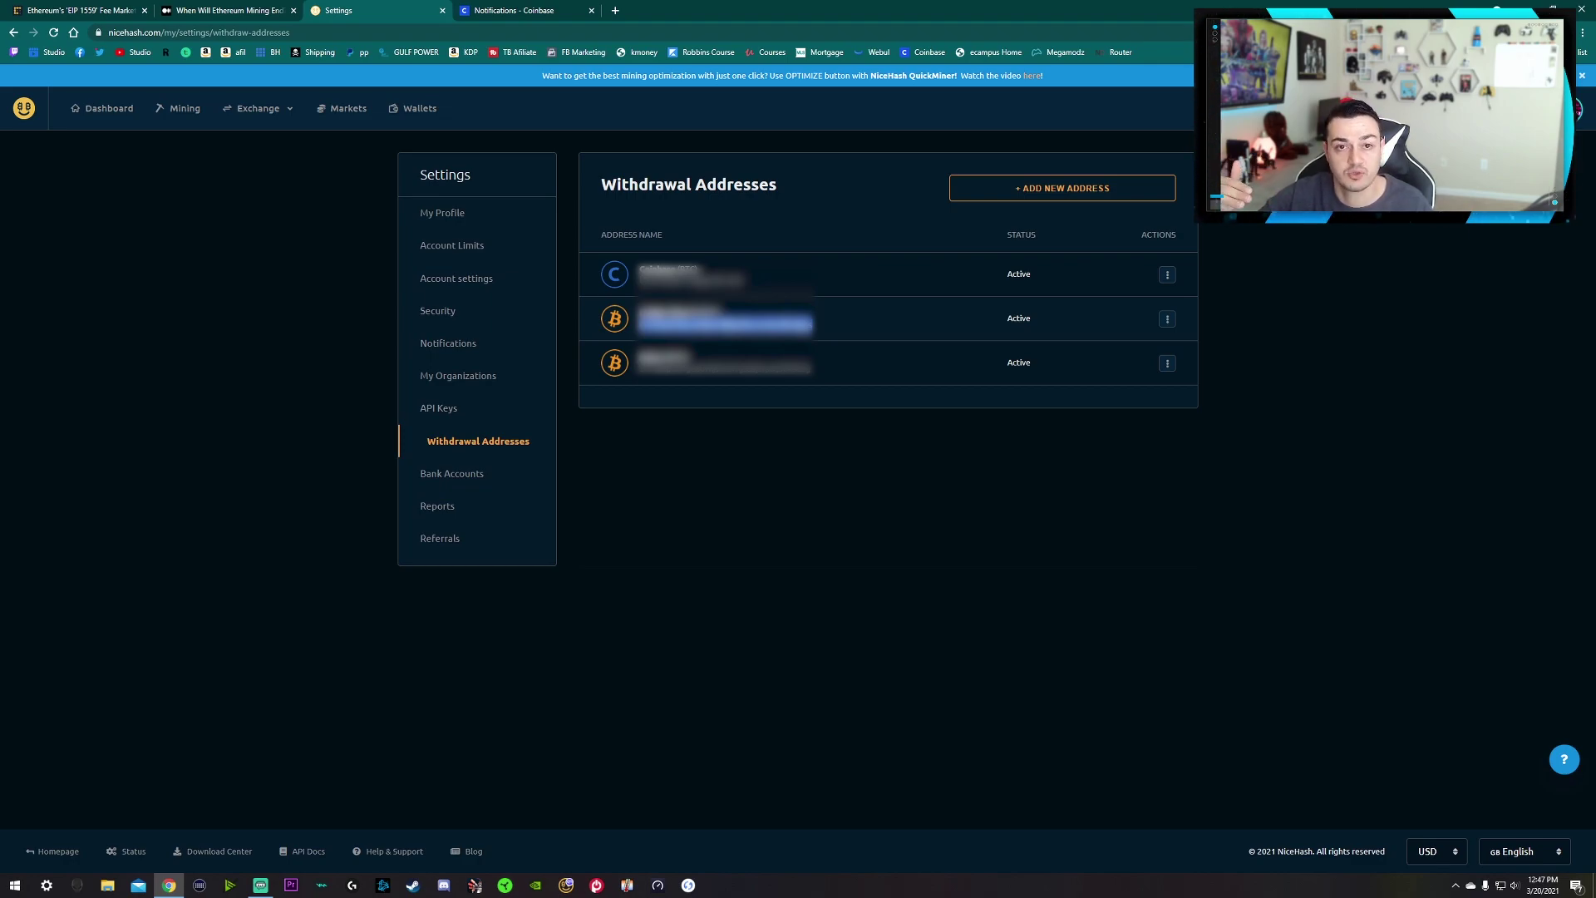
click(689, 391)
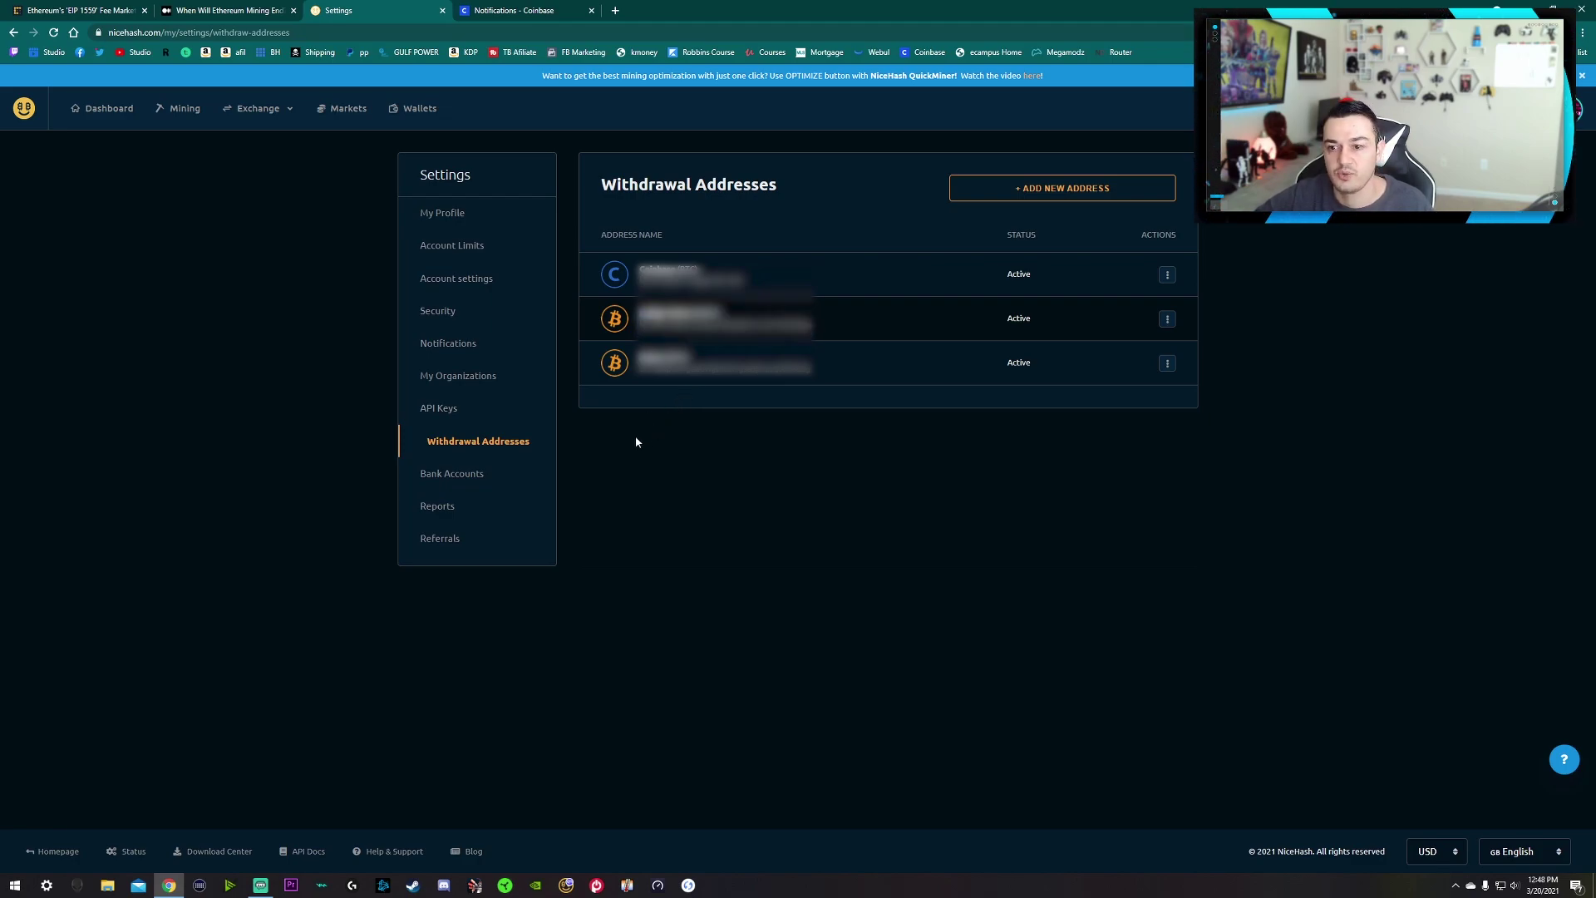
Step: On Wallets, toggle total assets between BTC and USD and highlight the $70.03 figure
click(513, 485)
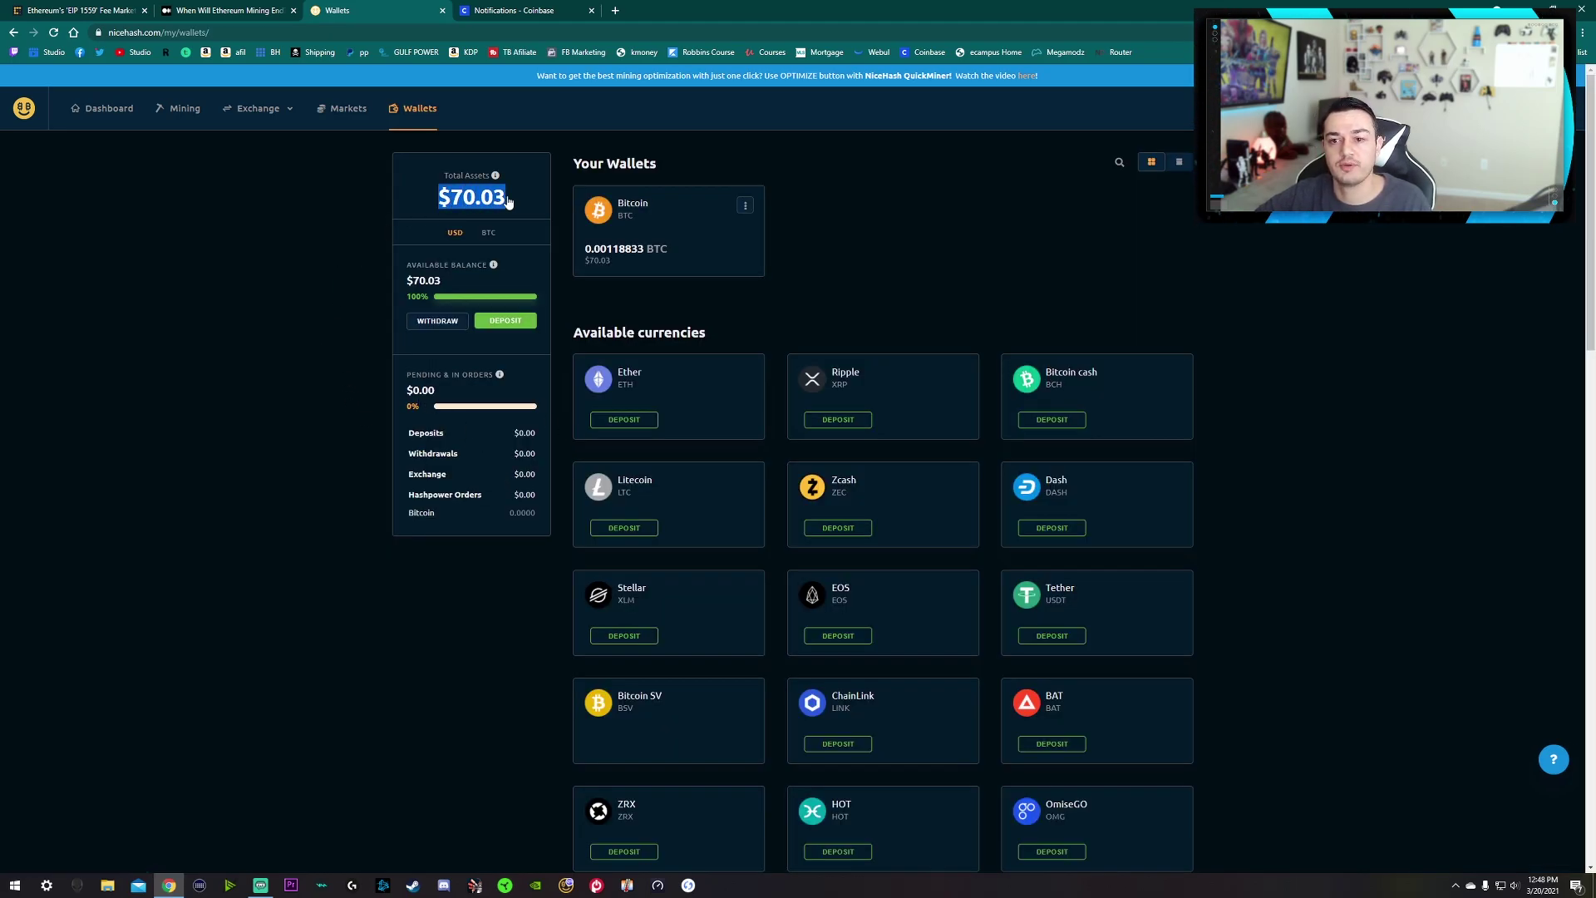
click(441, 203)
click(445, 228)
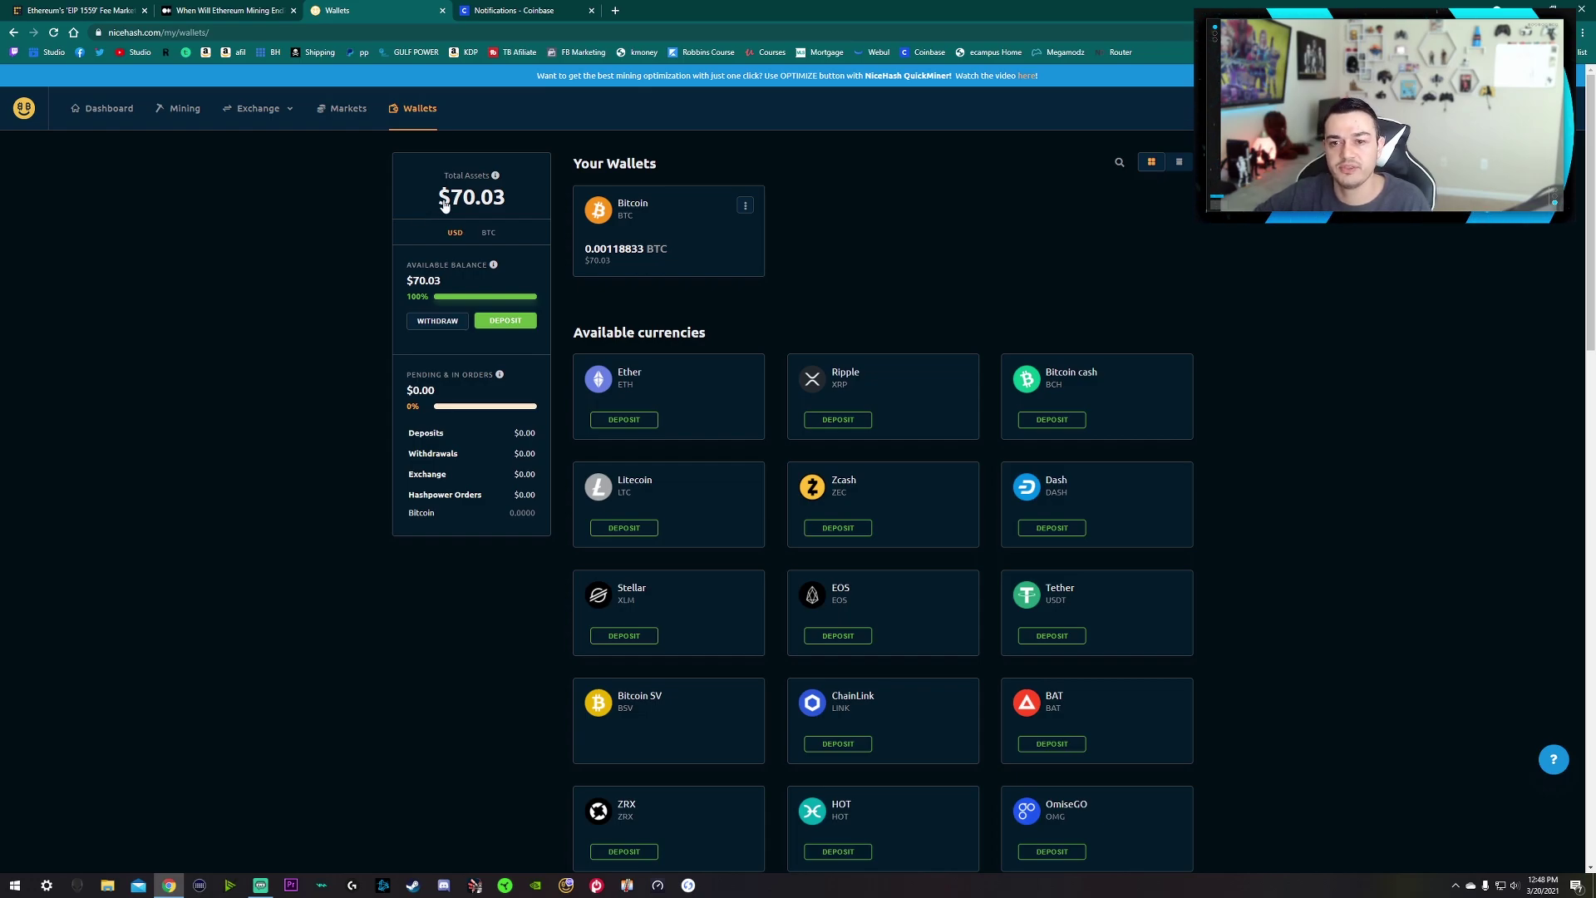
drag(440, 203, 514, 197)
click(484, 206)
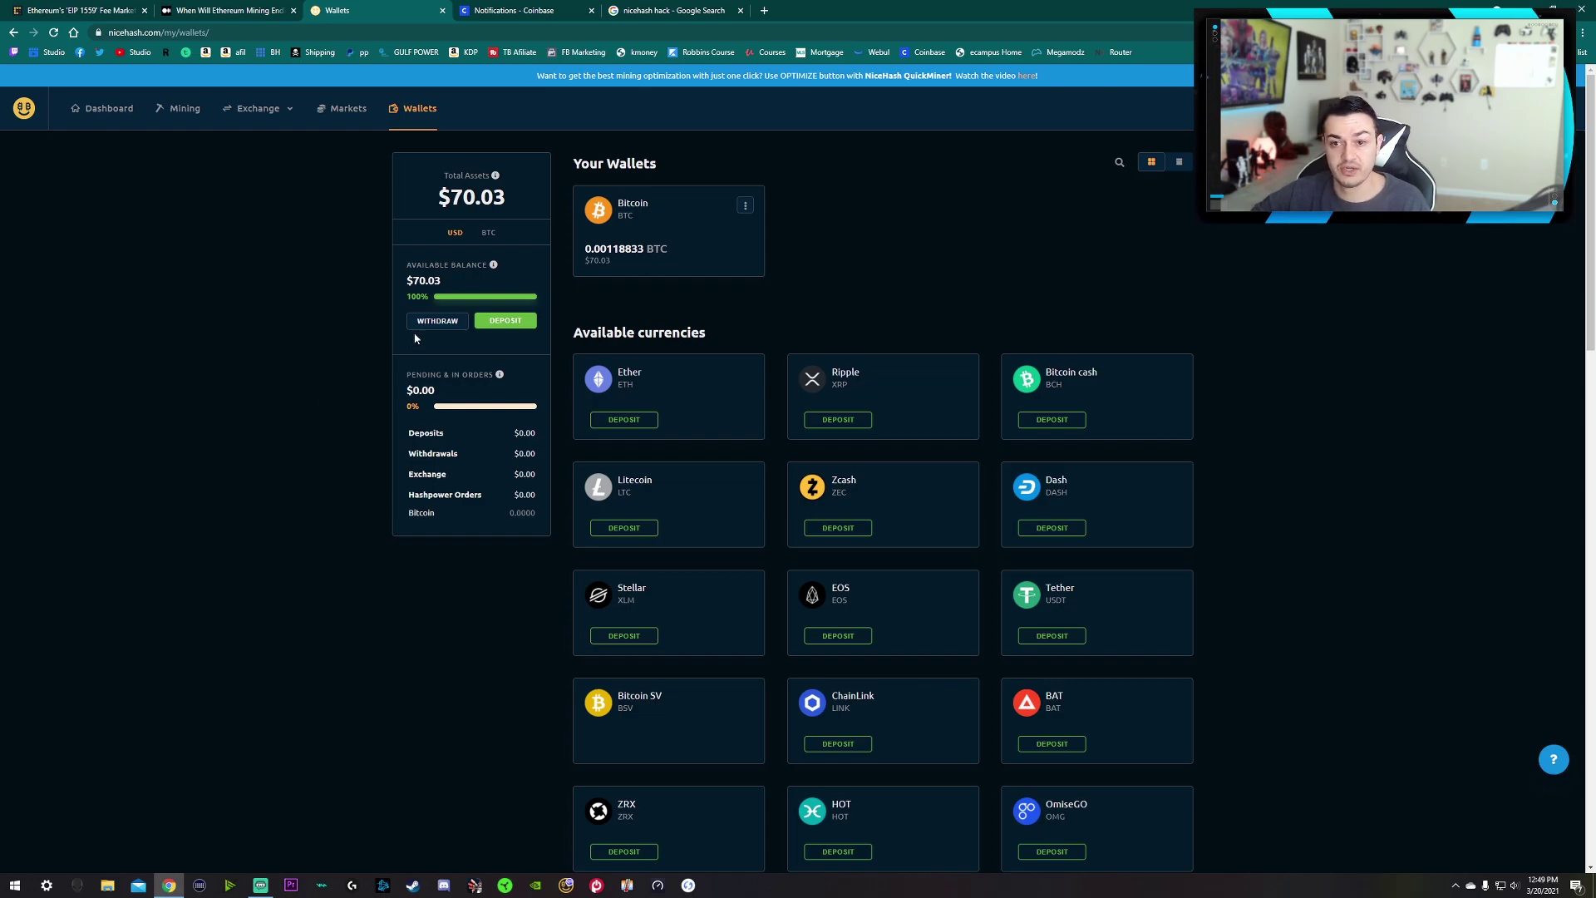
click(487, 232)
click(455, 232)
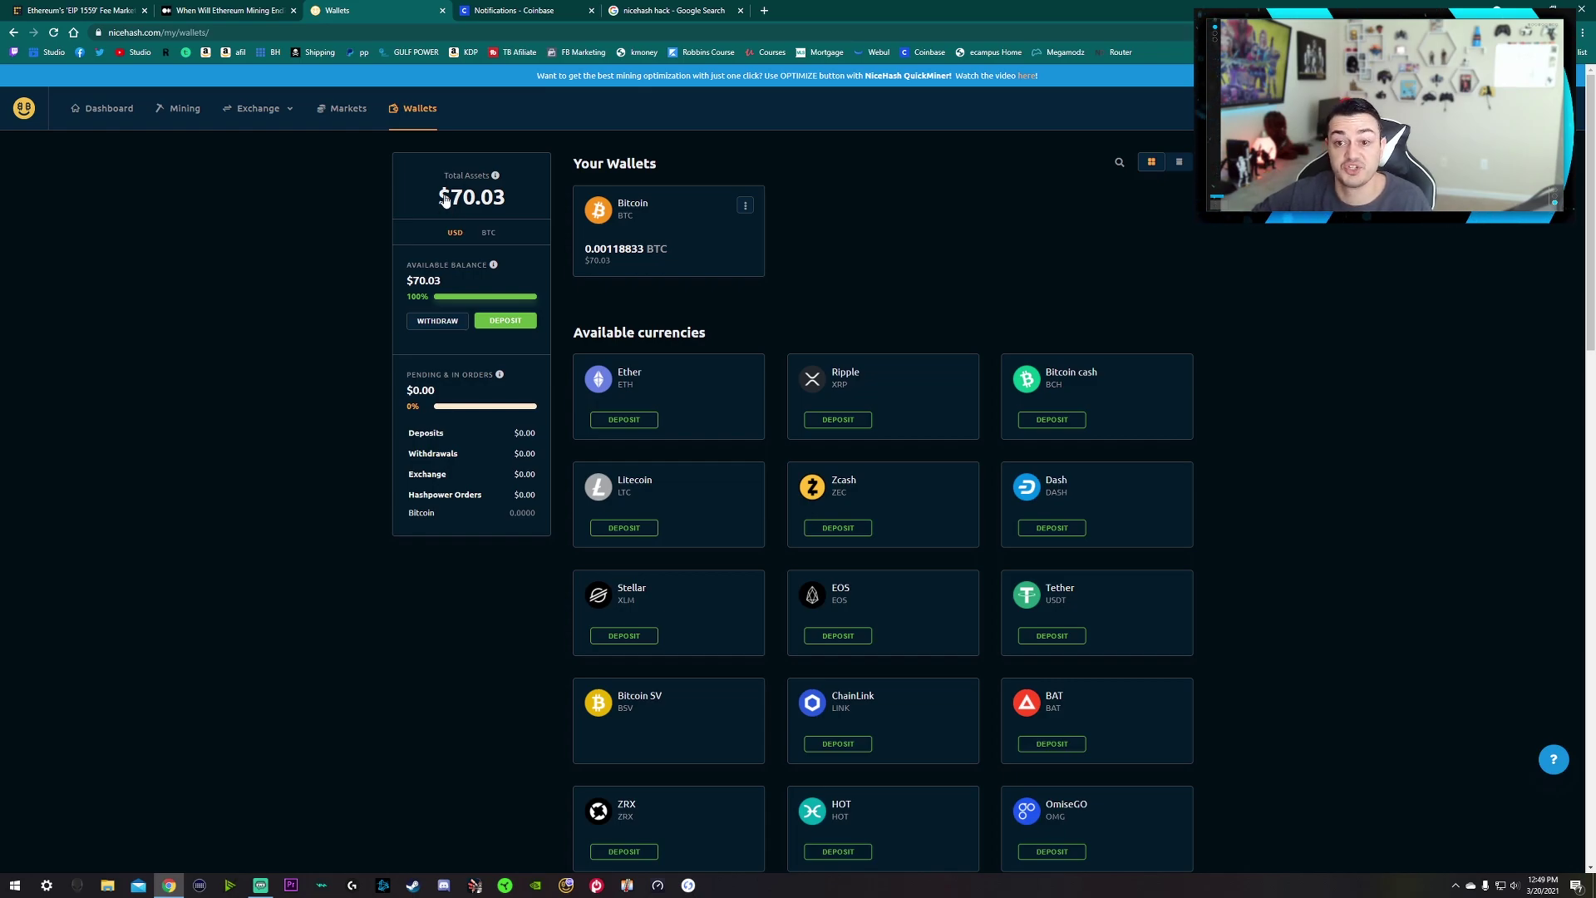
mouse_move(437, 197)
mouse_down()
mouse_move(510, 203)
mouse_move(432, 191)
mouse_up()
click(510, 203)
click(457, 229)
click(432, 191)
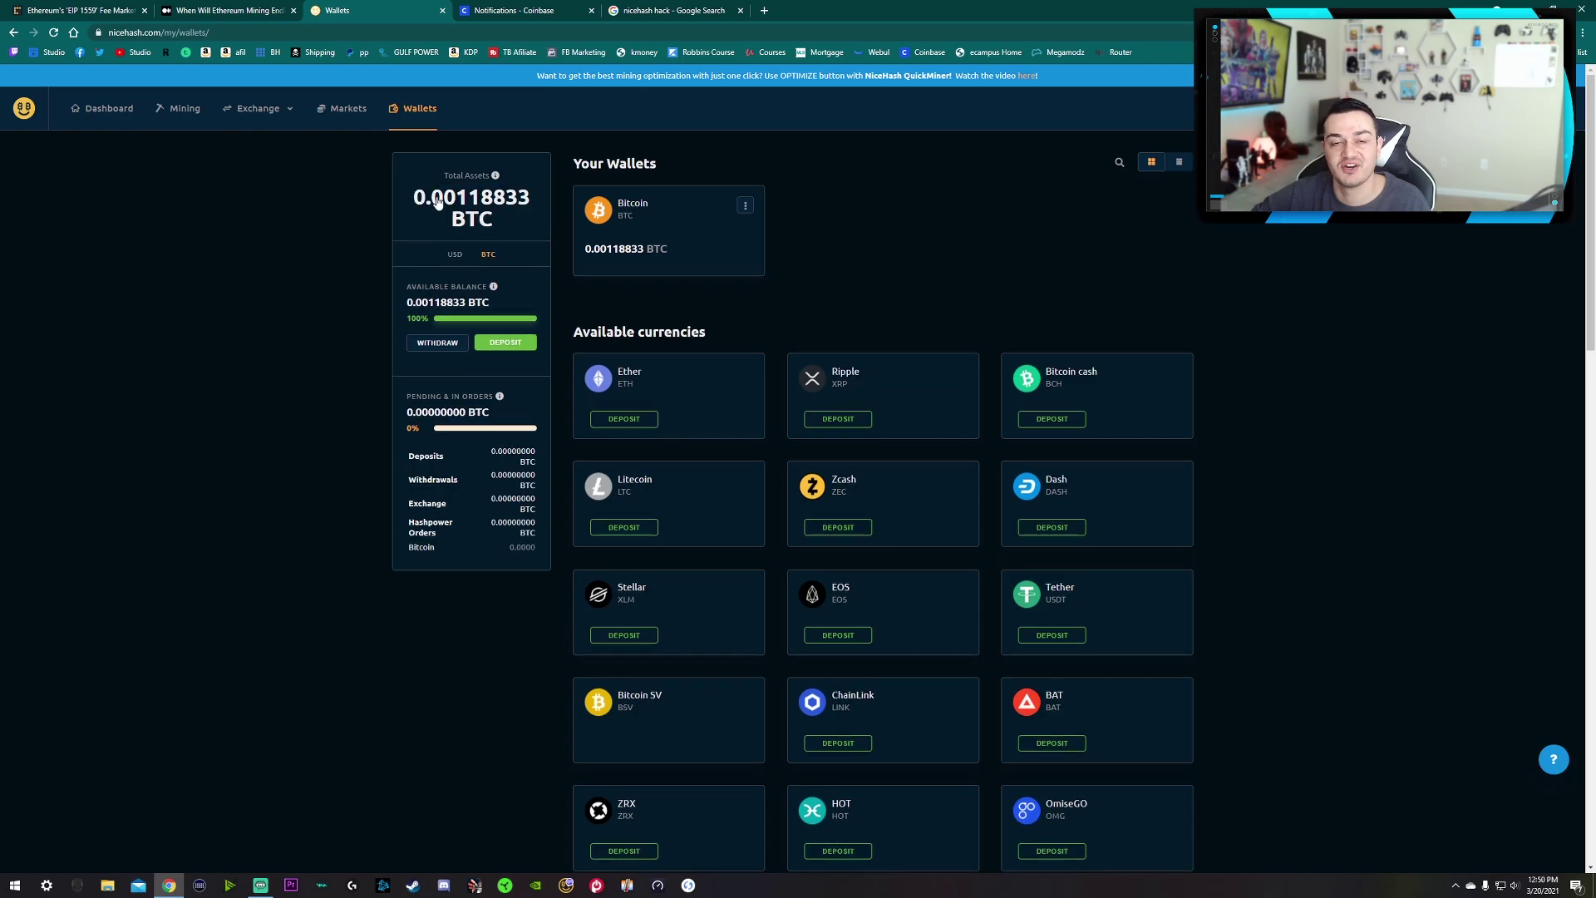
click(483, 226)
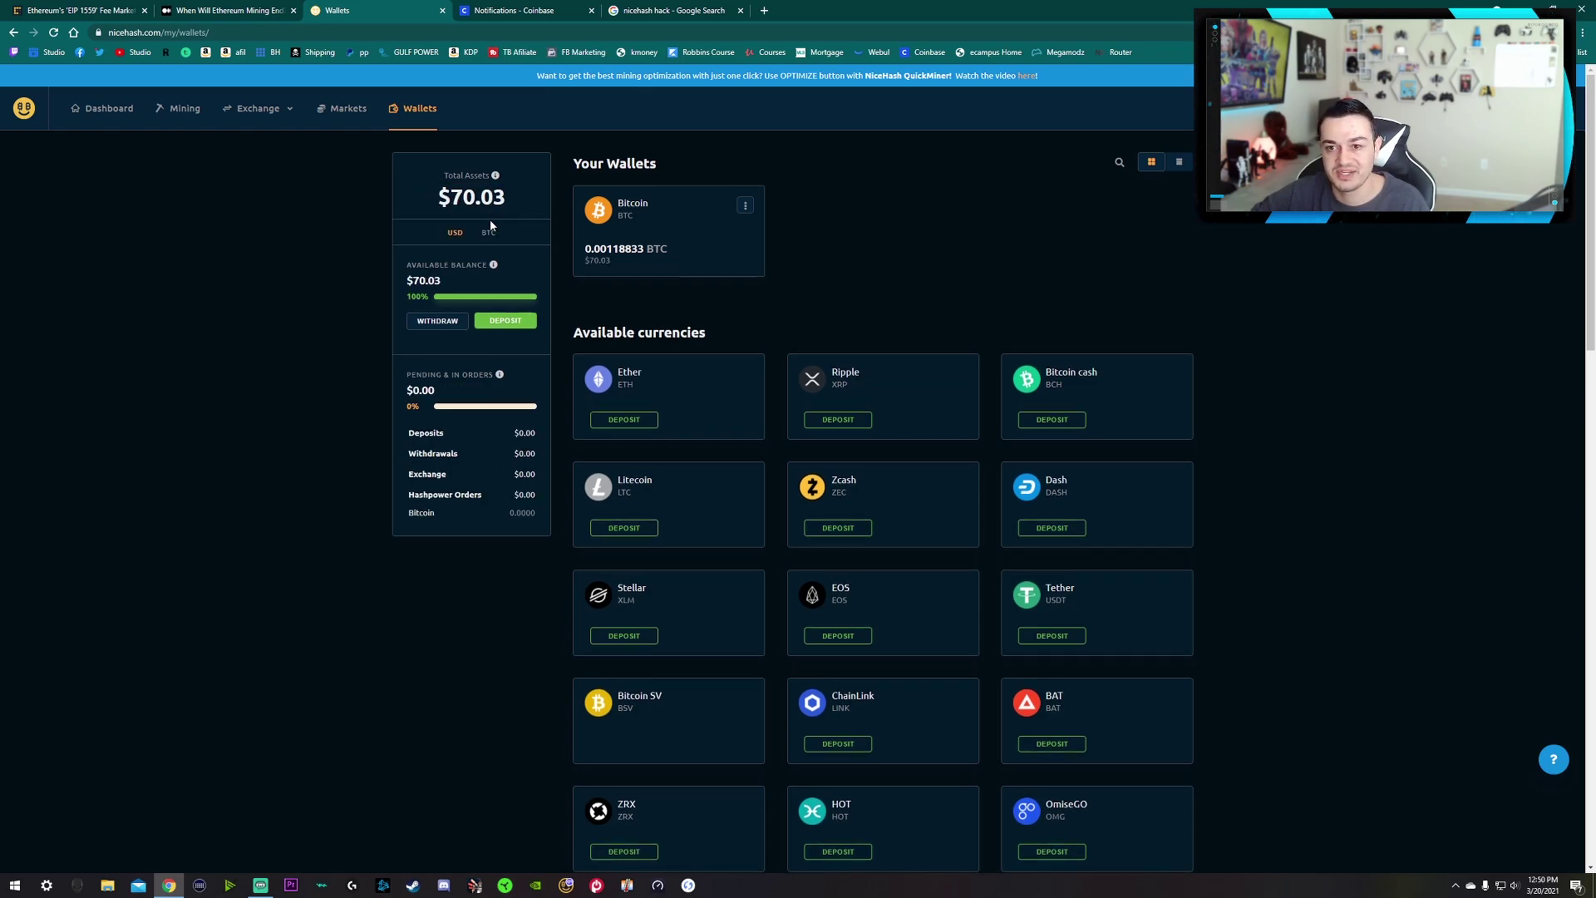
drag(503, 204, 432, 200)
click(432, 199)
click(474, 215)
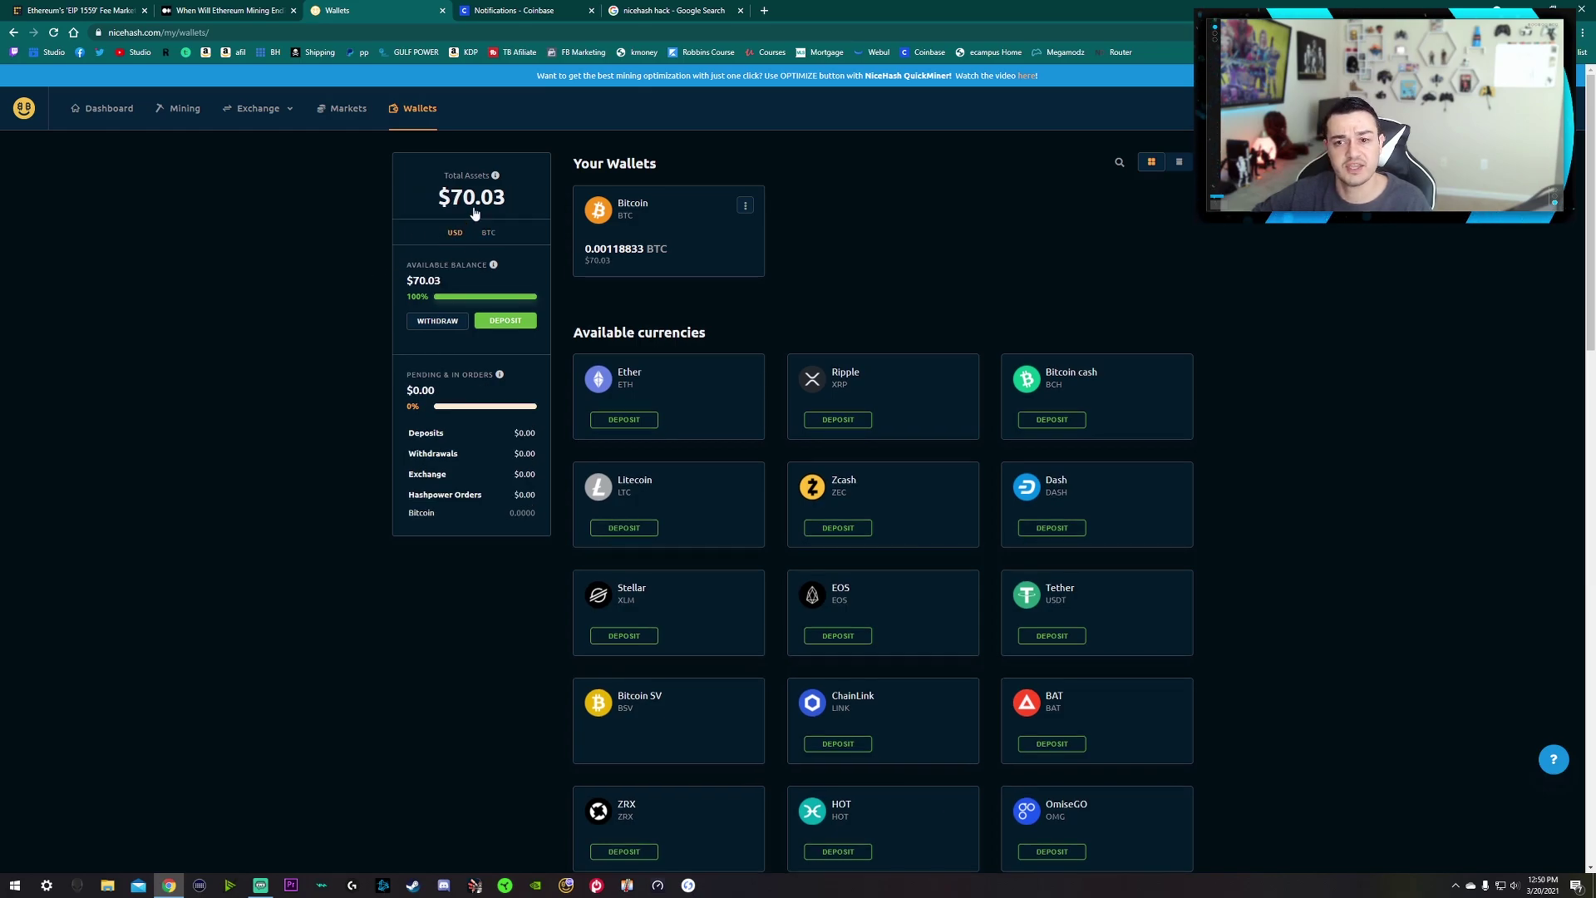
click(486, 208)
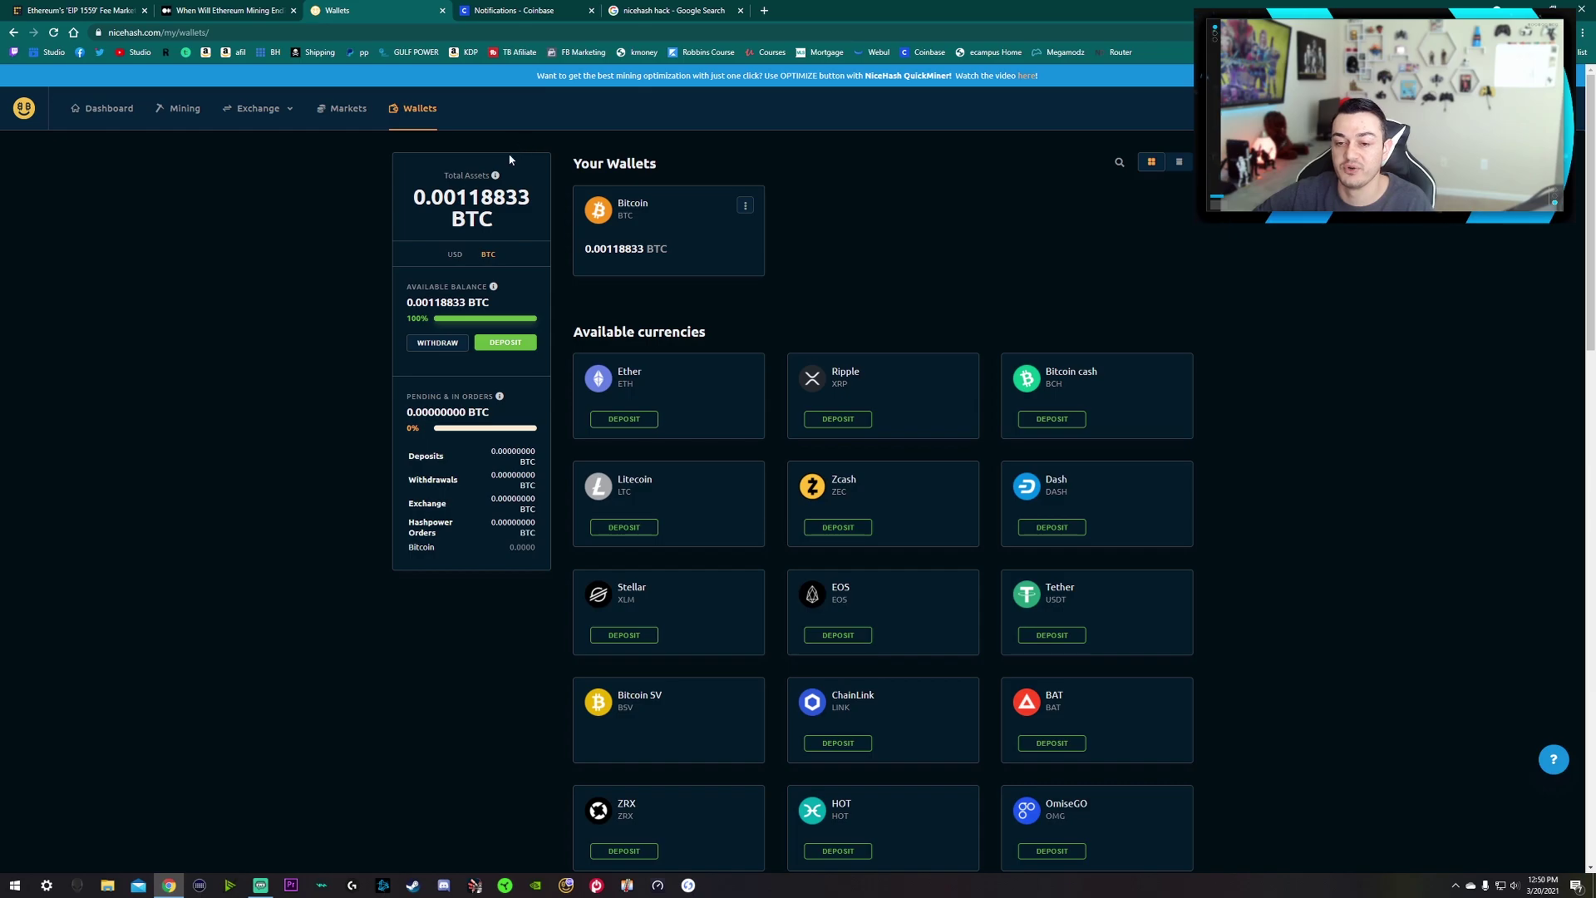
click(469, 213)
click(471, 200)
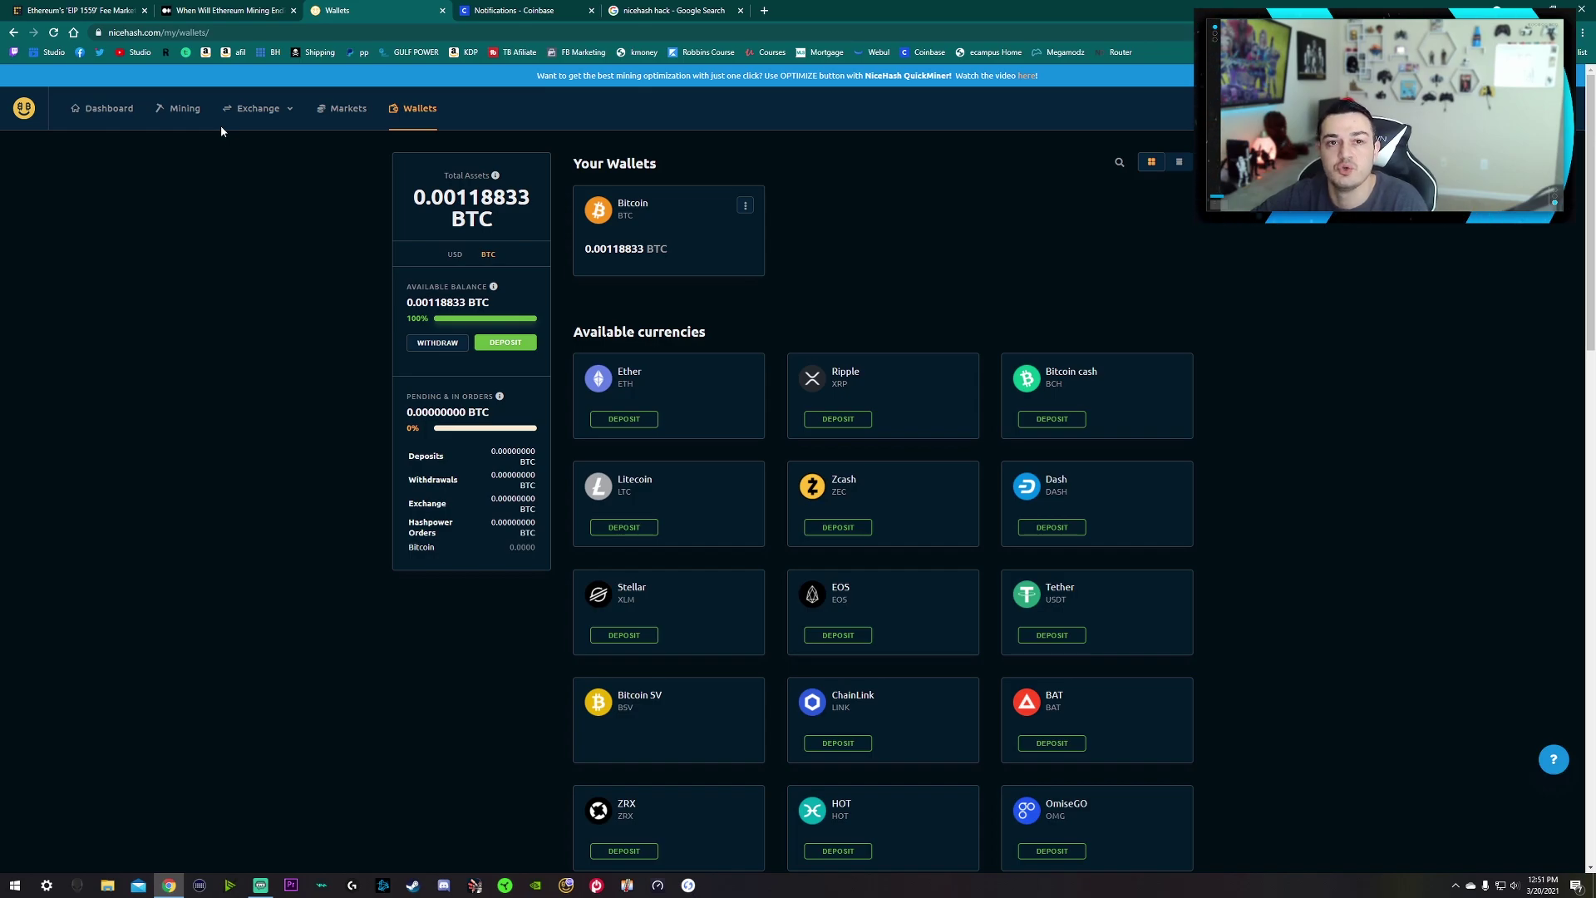
Step: Scroll through the Available currencies cards, then switch to the Coinbase Portfolio tab
scroll(582, 349, down, 3)
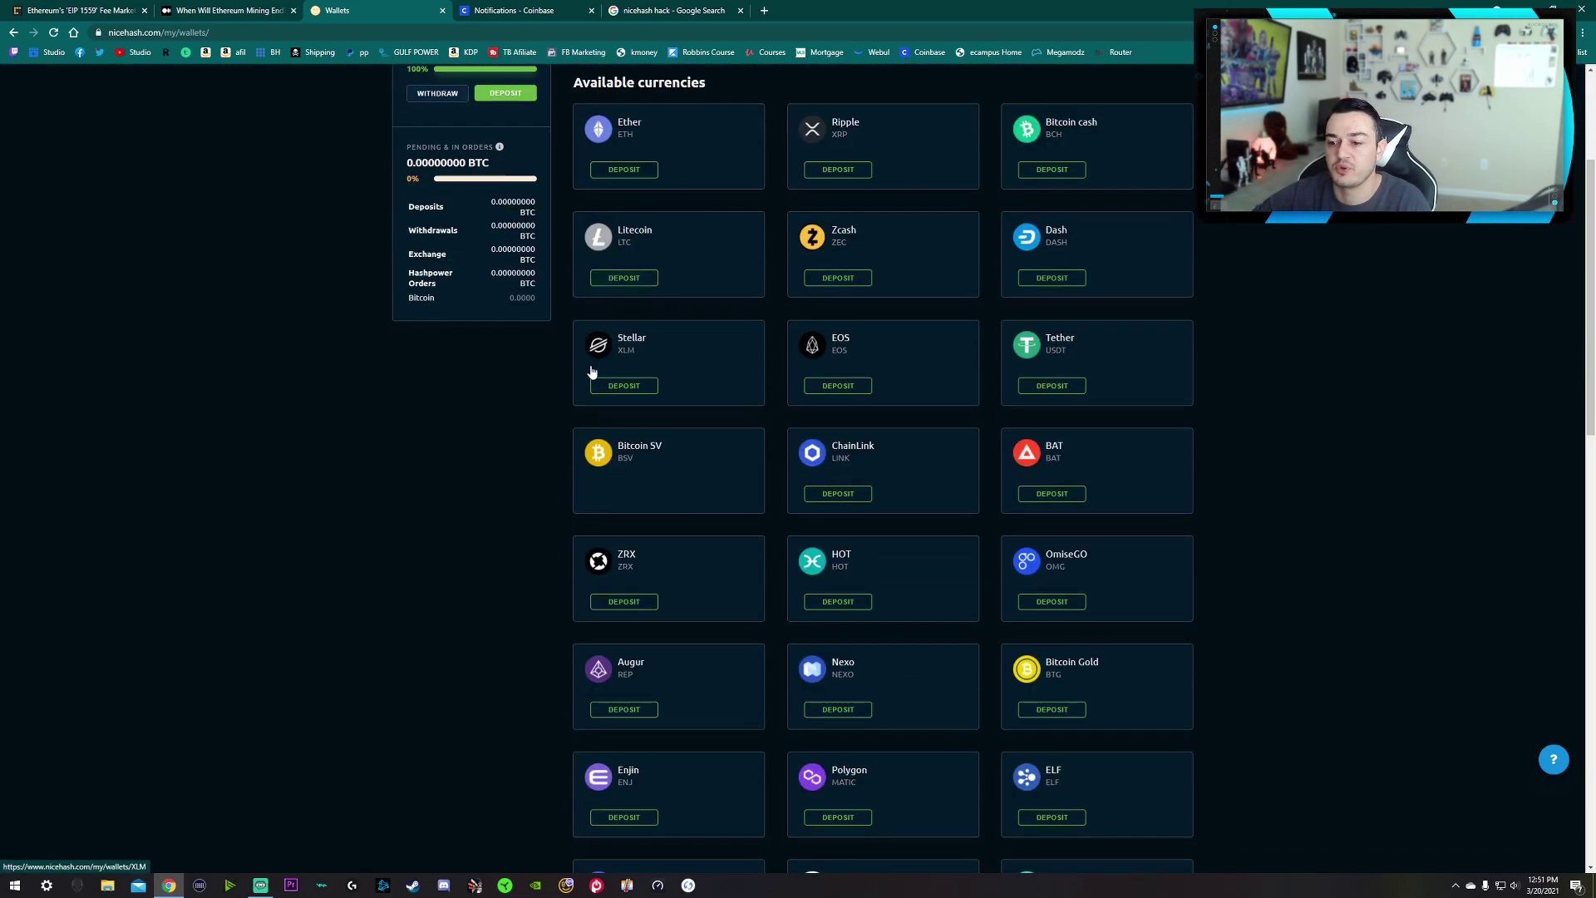
scroll(573, 366, up, 2)
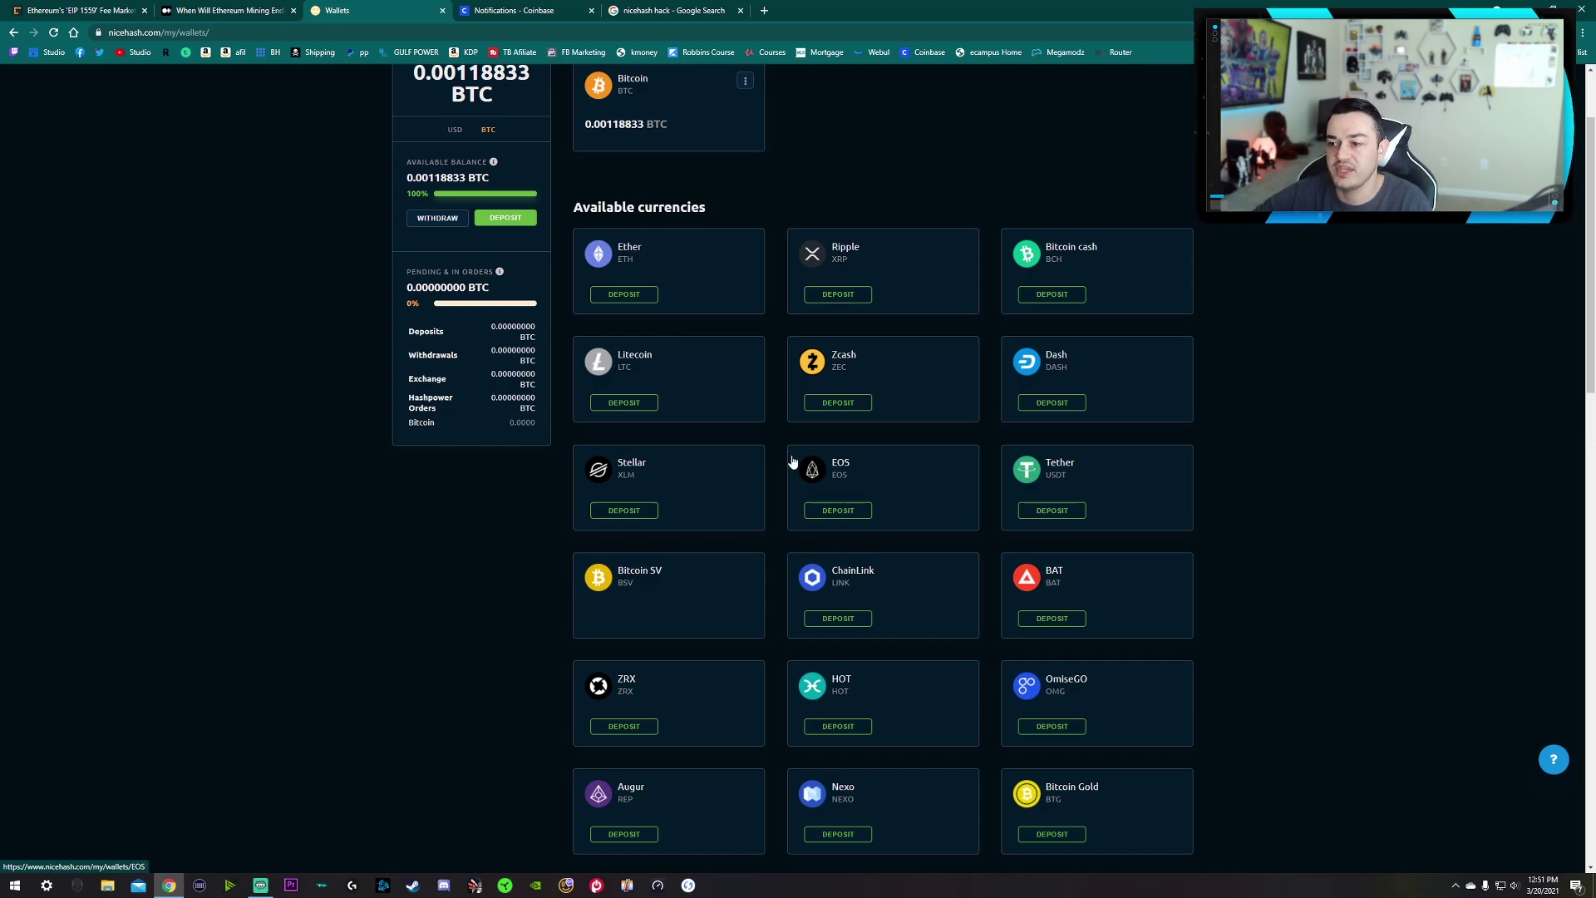
scroll(760, 650, down, 1)
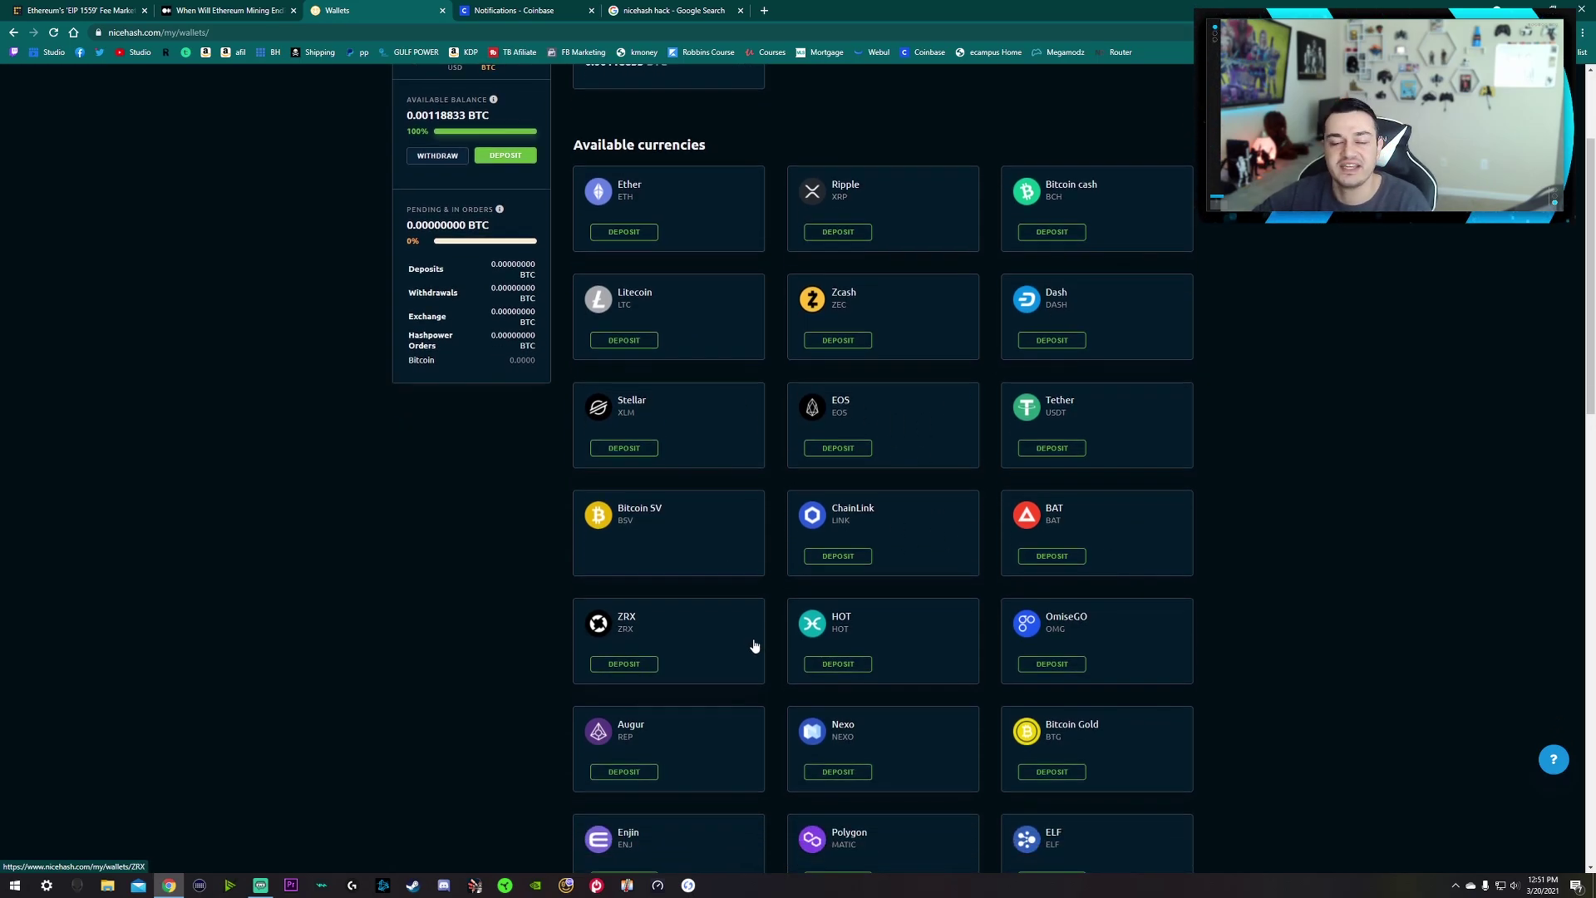
scroll(745, 646, up, 3)
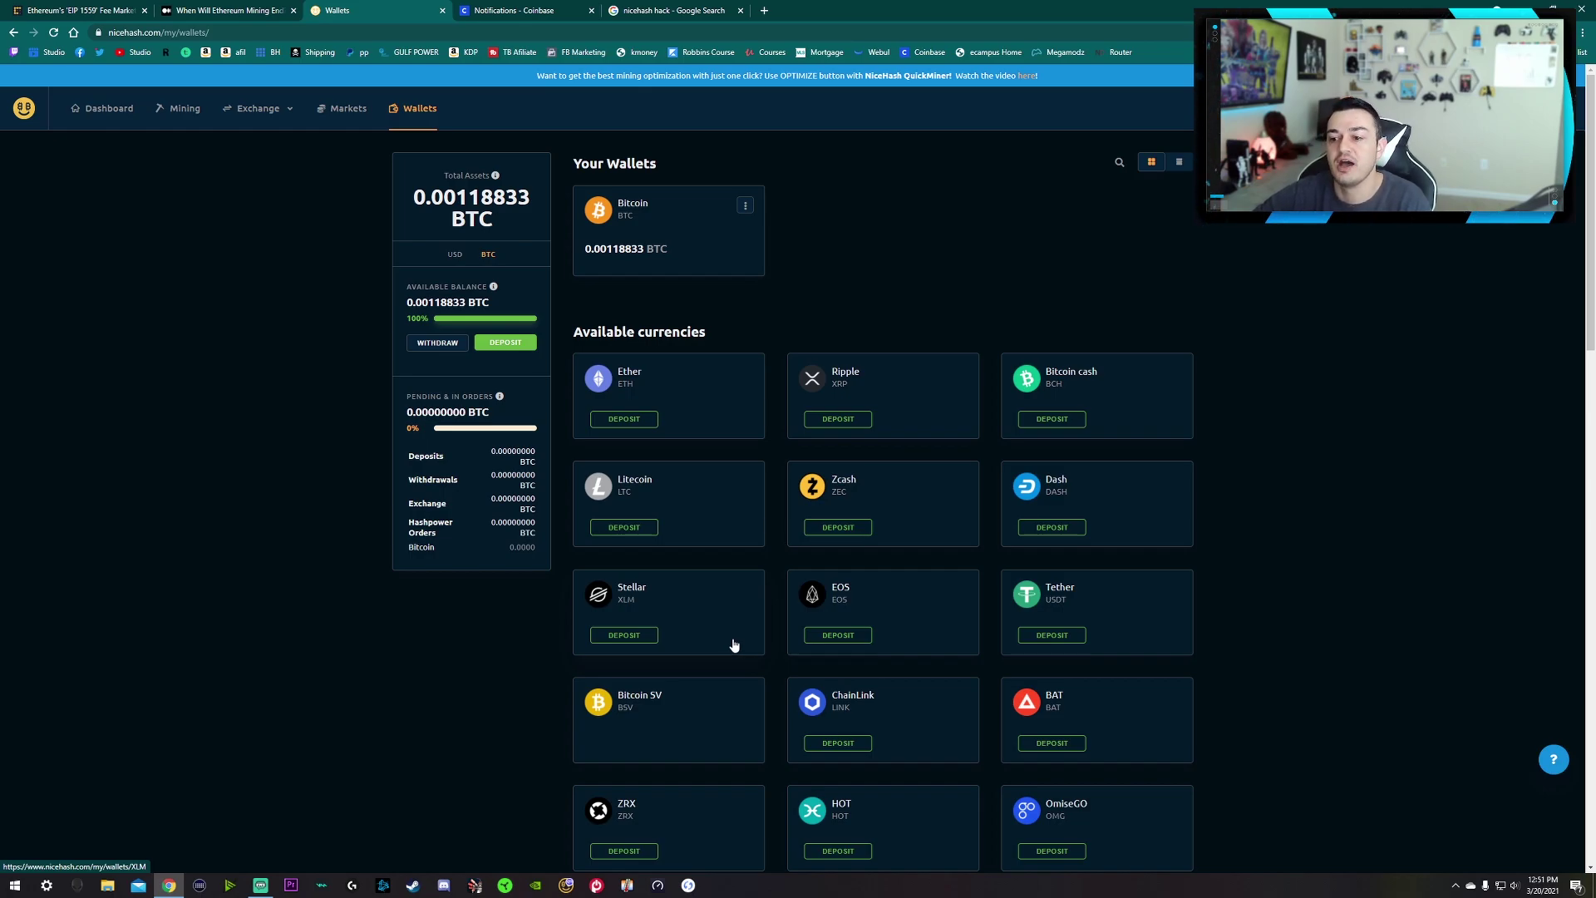
scroll(787, 559, down, 2)
key(ctrl+Tab)
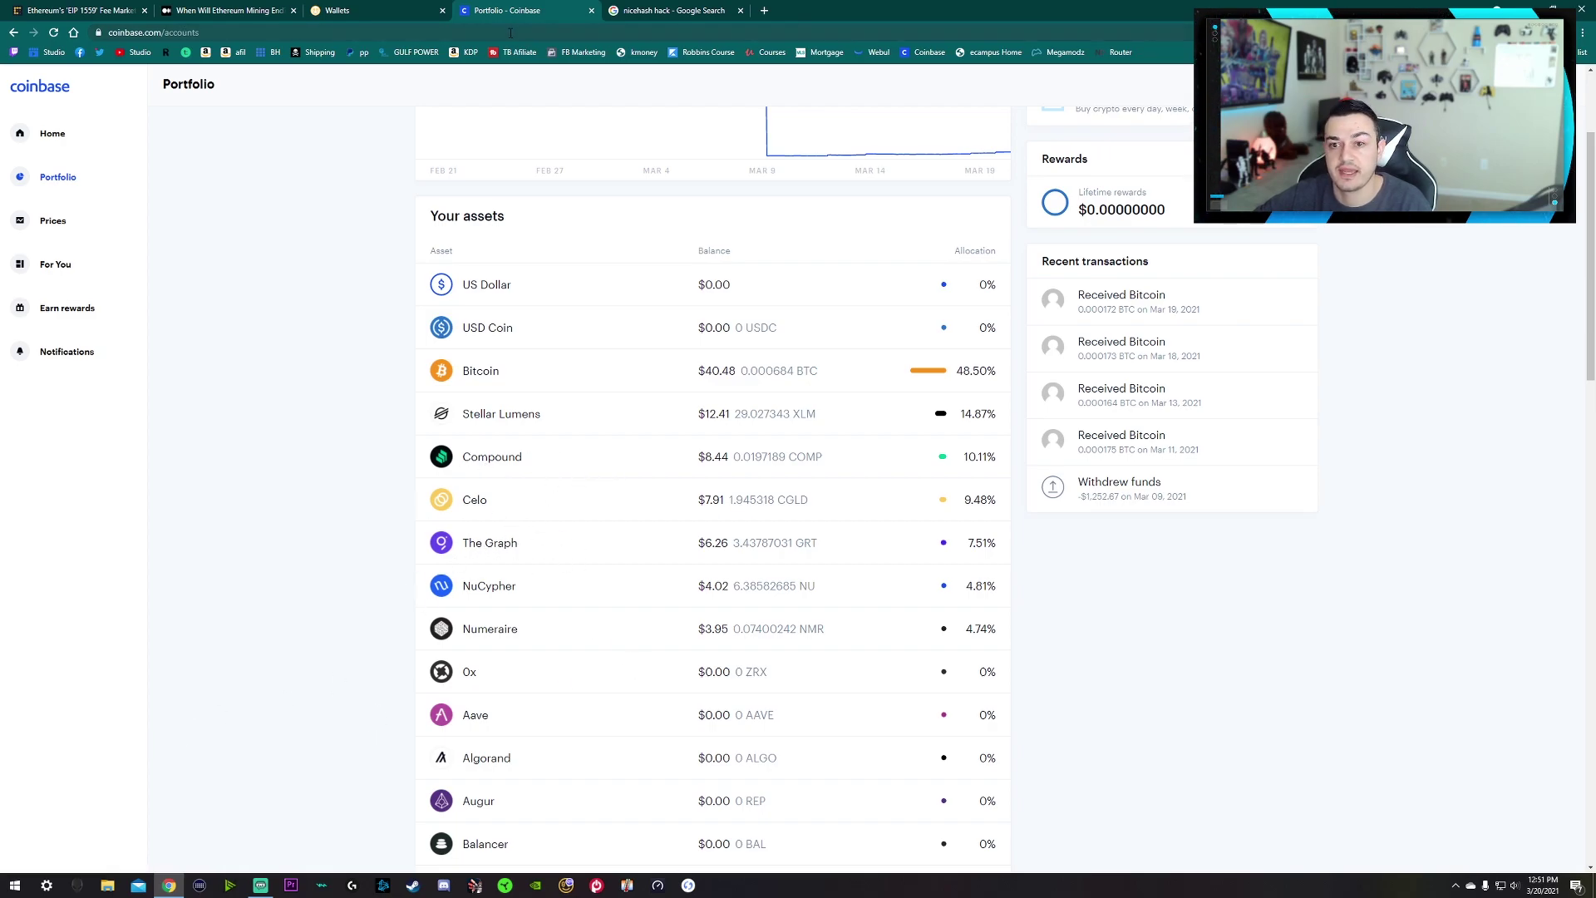
Step: Close the NiceHash wallets tab, leaving Coinbase in view
click(367, 12)
key(ctrl+w)
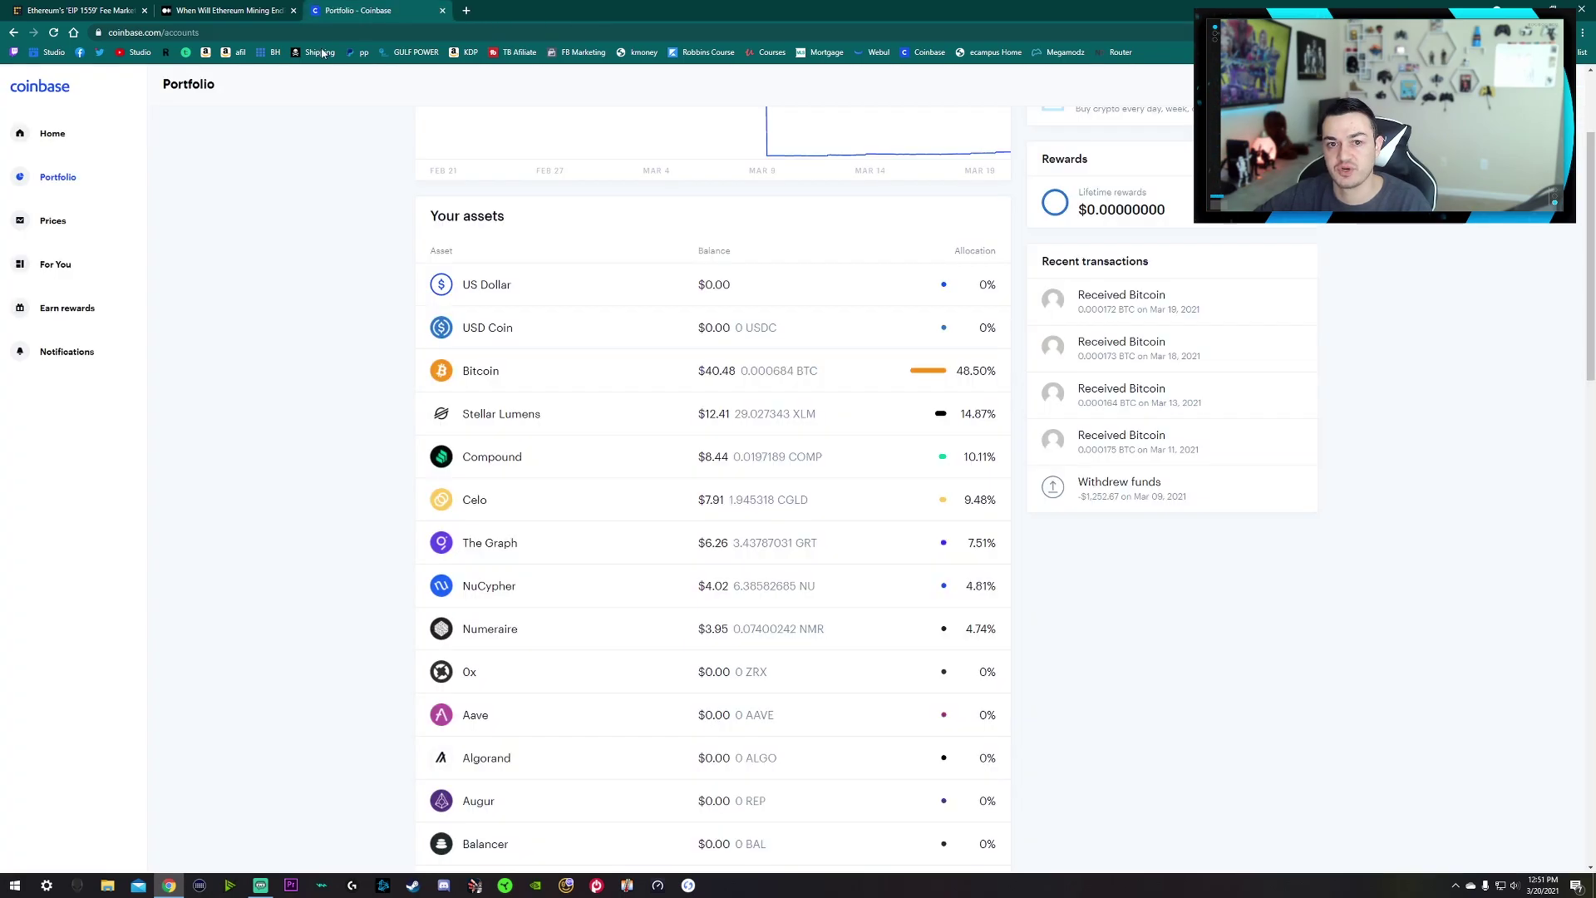
scroll(194, 339, up, 3)
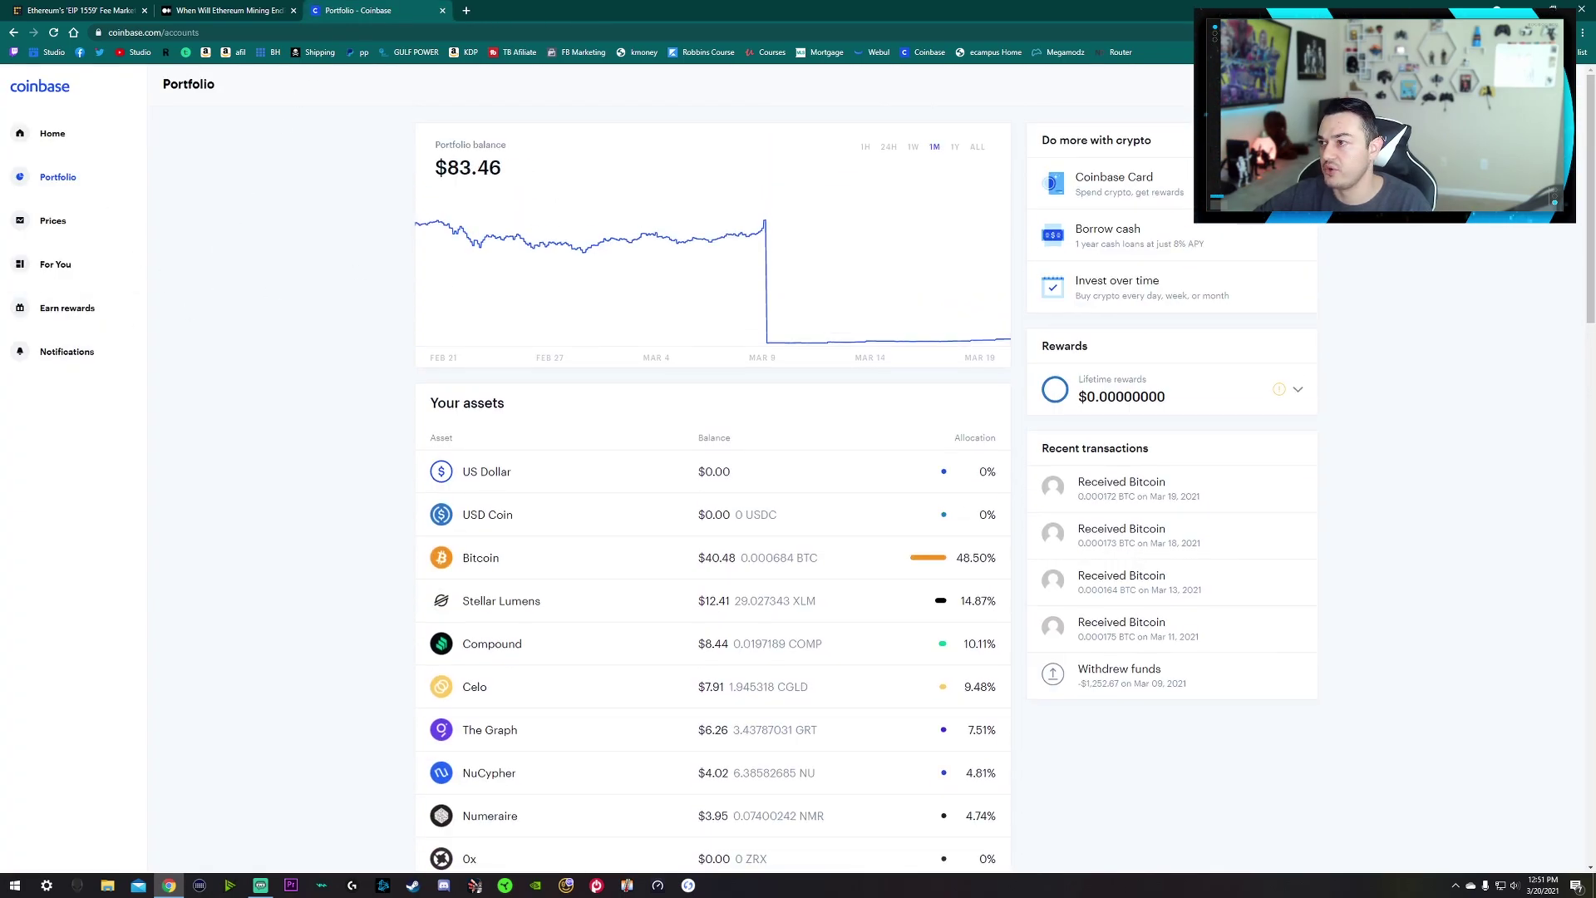
Step: Open Coinbase Security settings and highlight the primary phone number entry
click(1531, 85)
click(1440, 238)
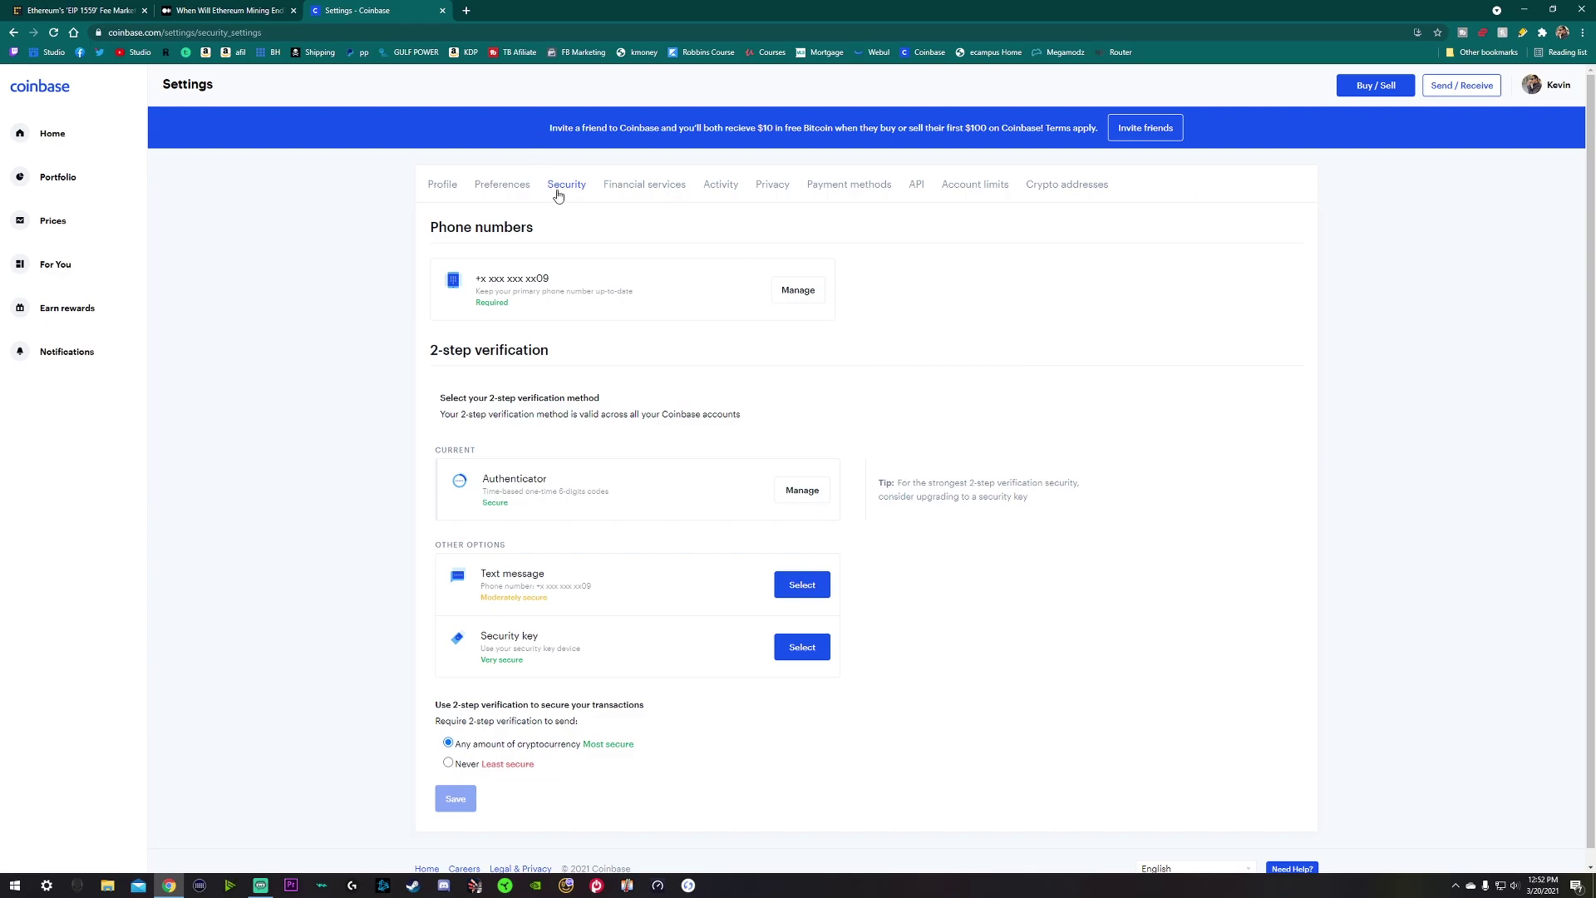
drag(511, 306, 463, 279)
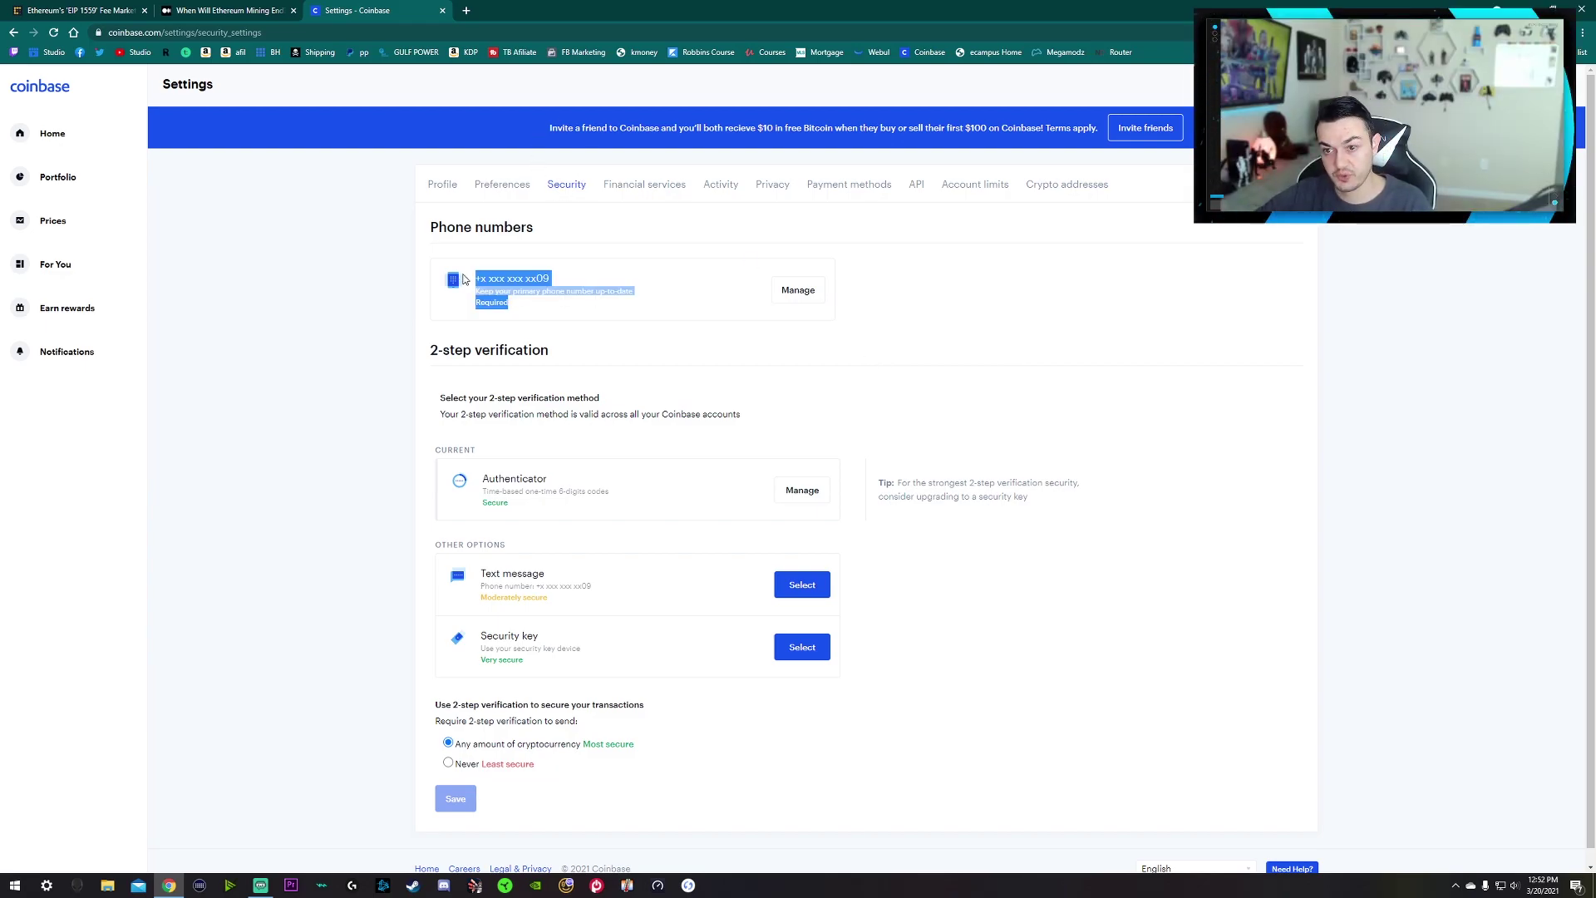
click(534, 315)
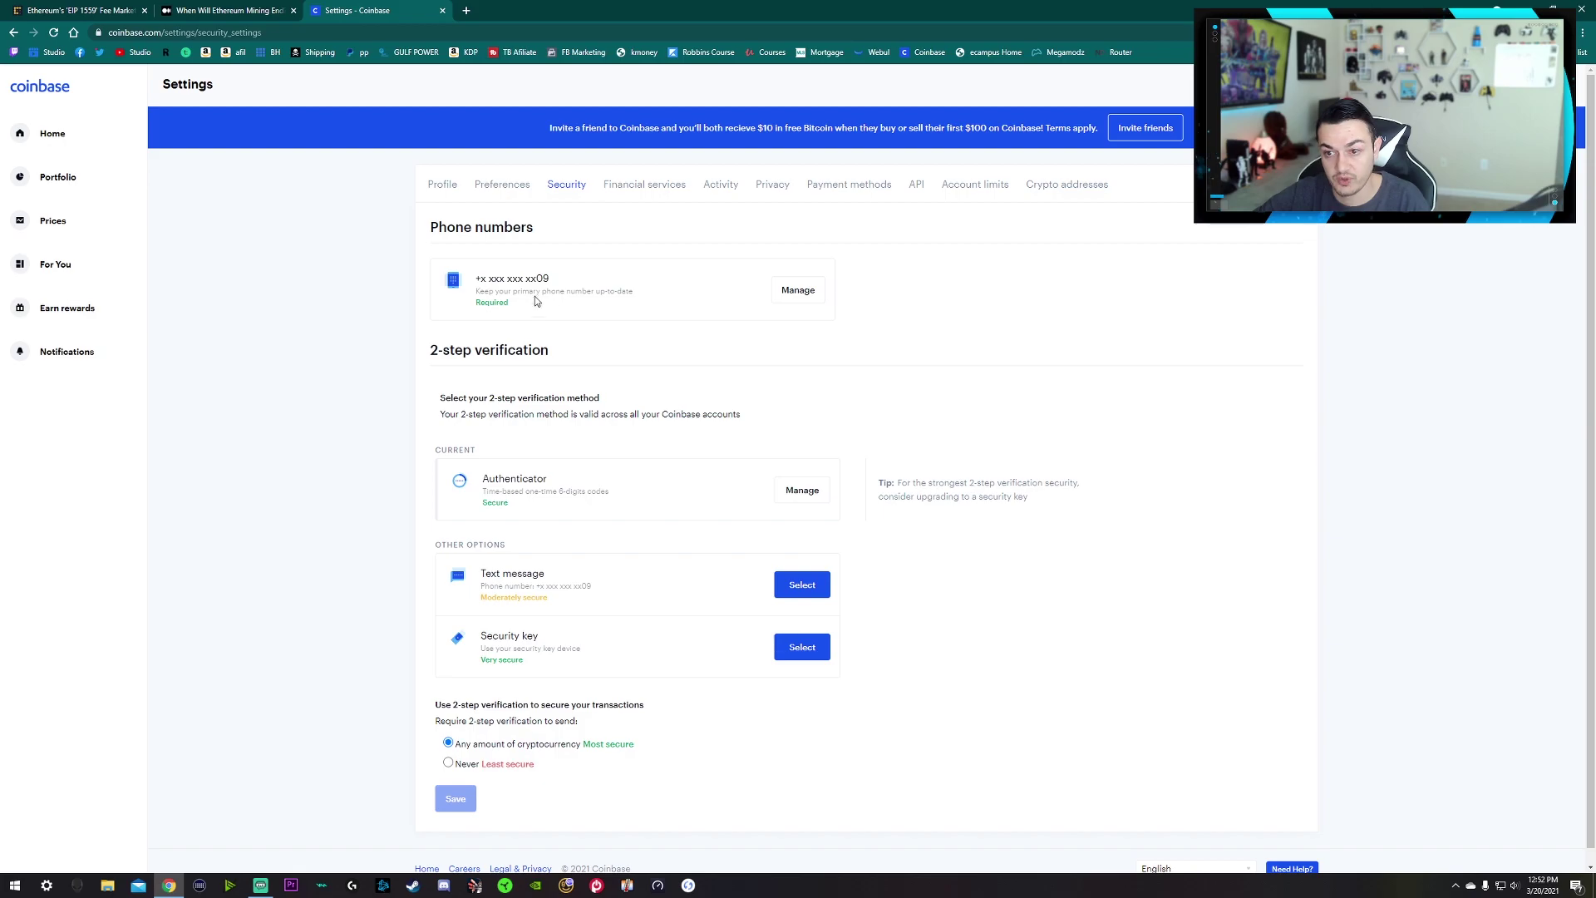
scroll(532, 359, down, 1)
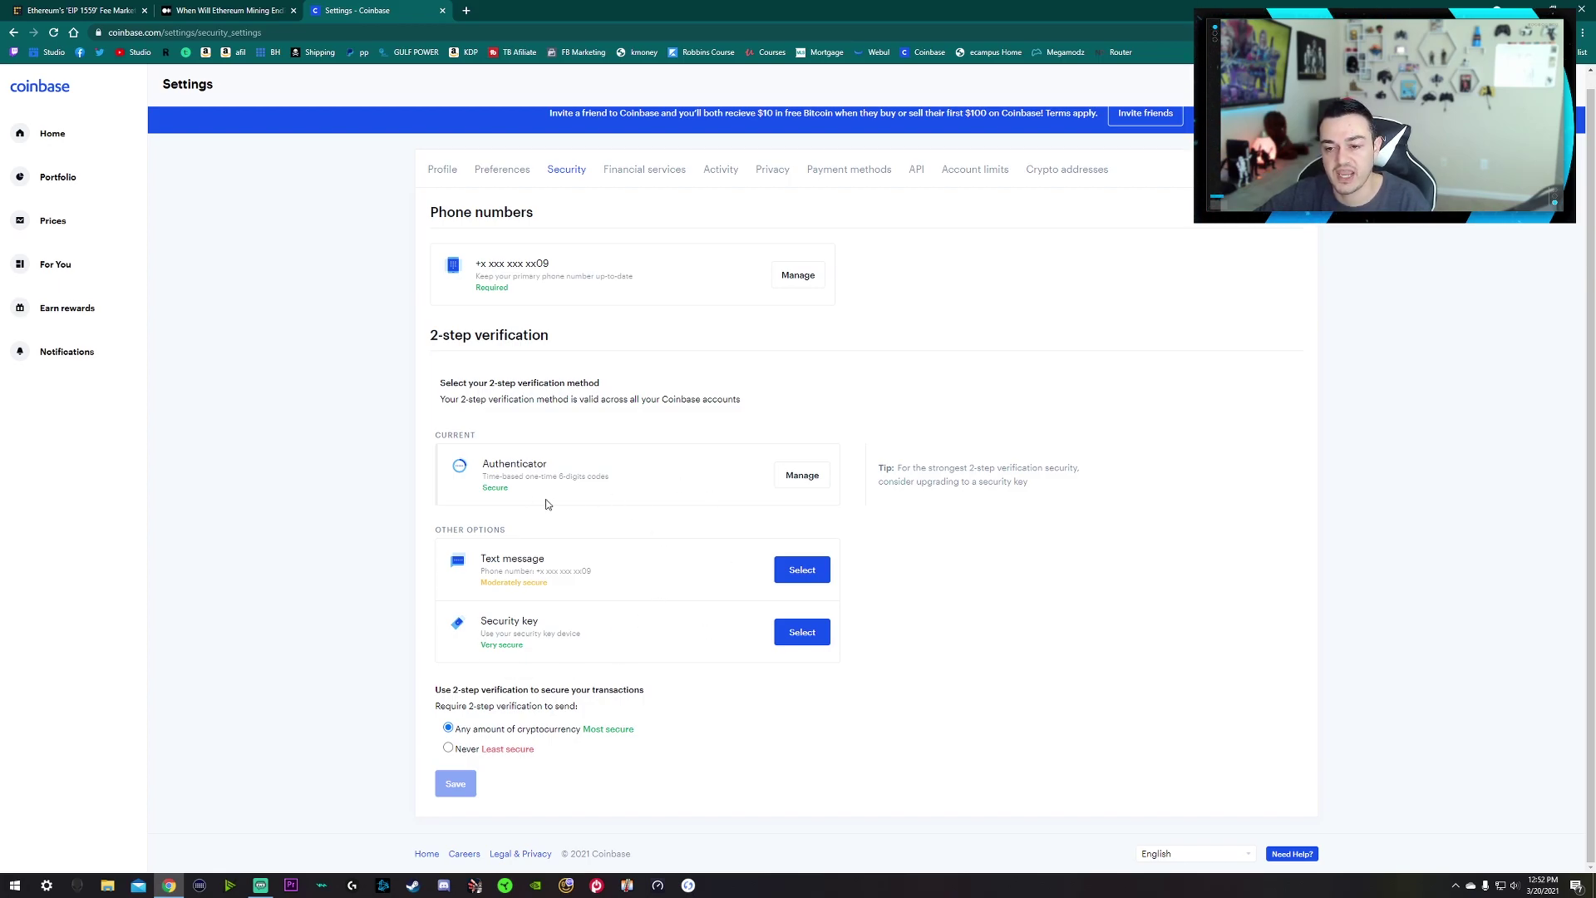
drag(579, 572, 499, 572)
click(713, 582)
mouse_move(583, 476)
mouse_down()
mouse_move(499, 464)
mouse_move(613, 473)
mouse_up()
click(594, 475)
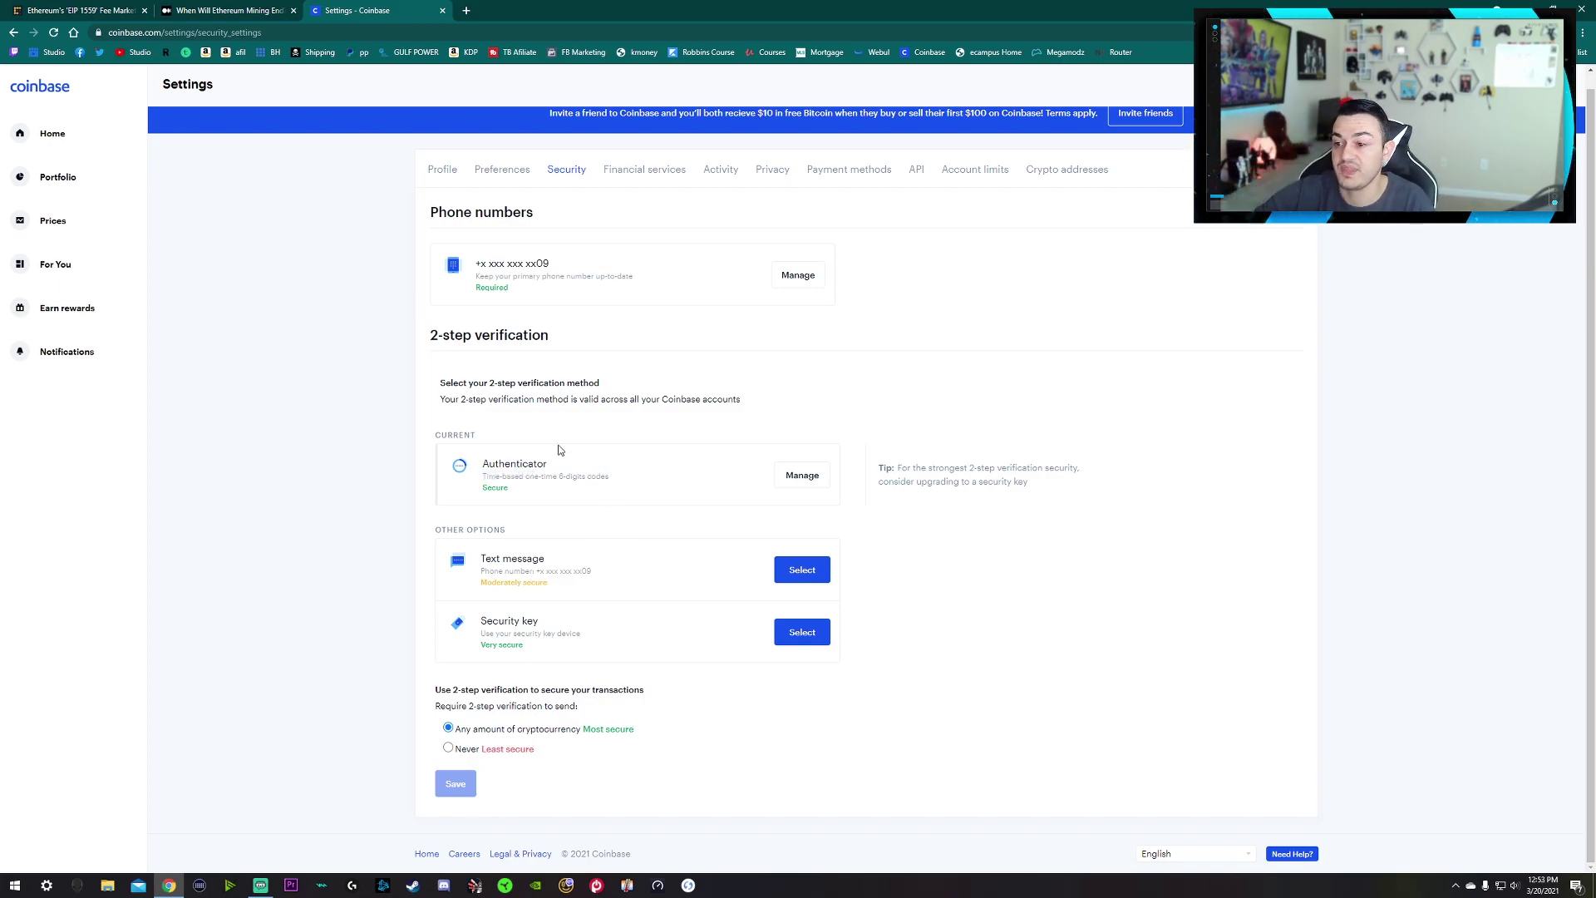
drag(943, 467, 1021, 491)
click(1025, 512)
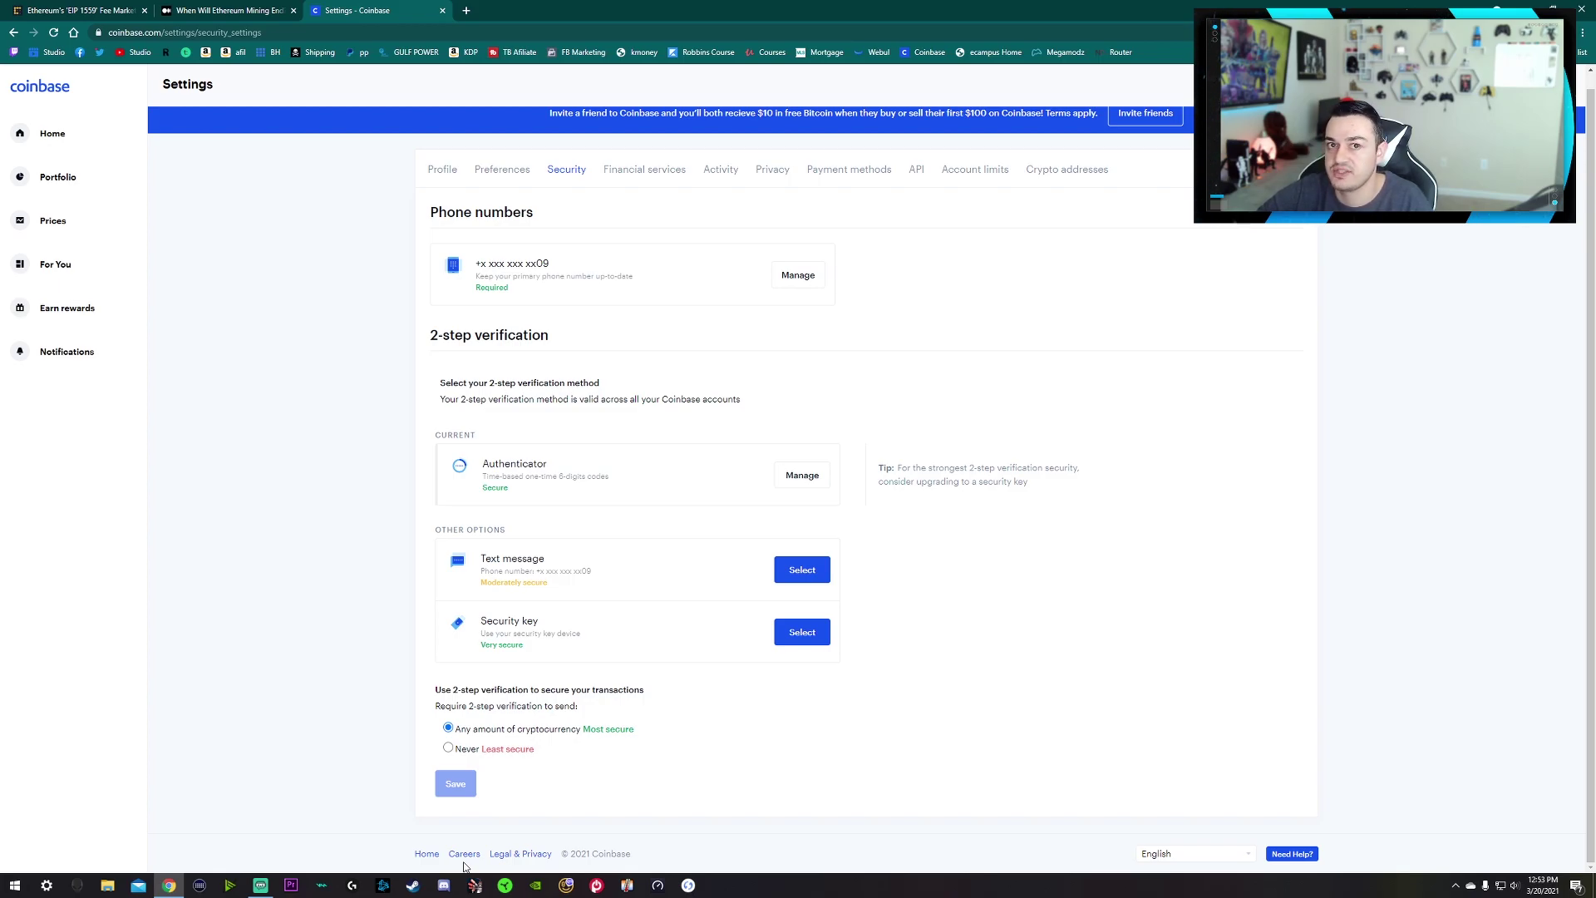
scroll(311, 415, up, 1)
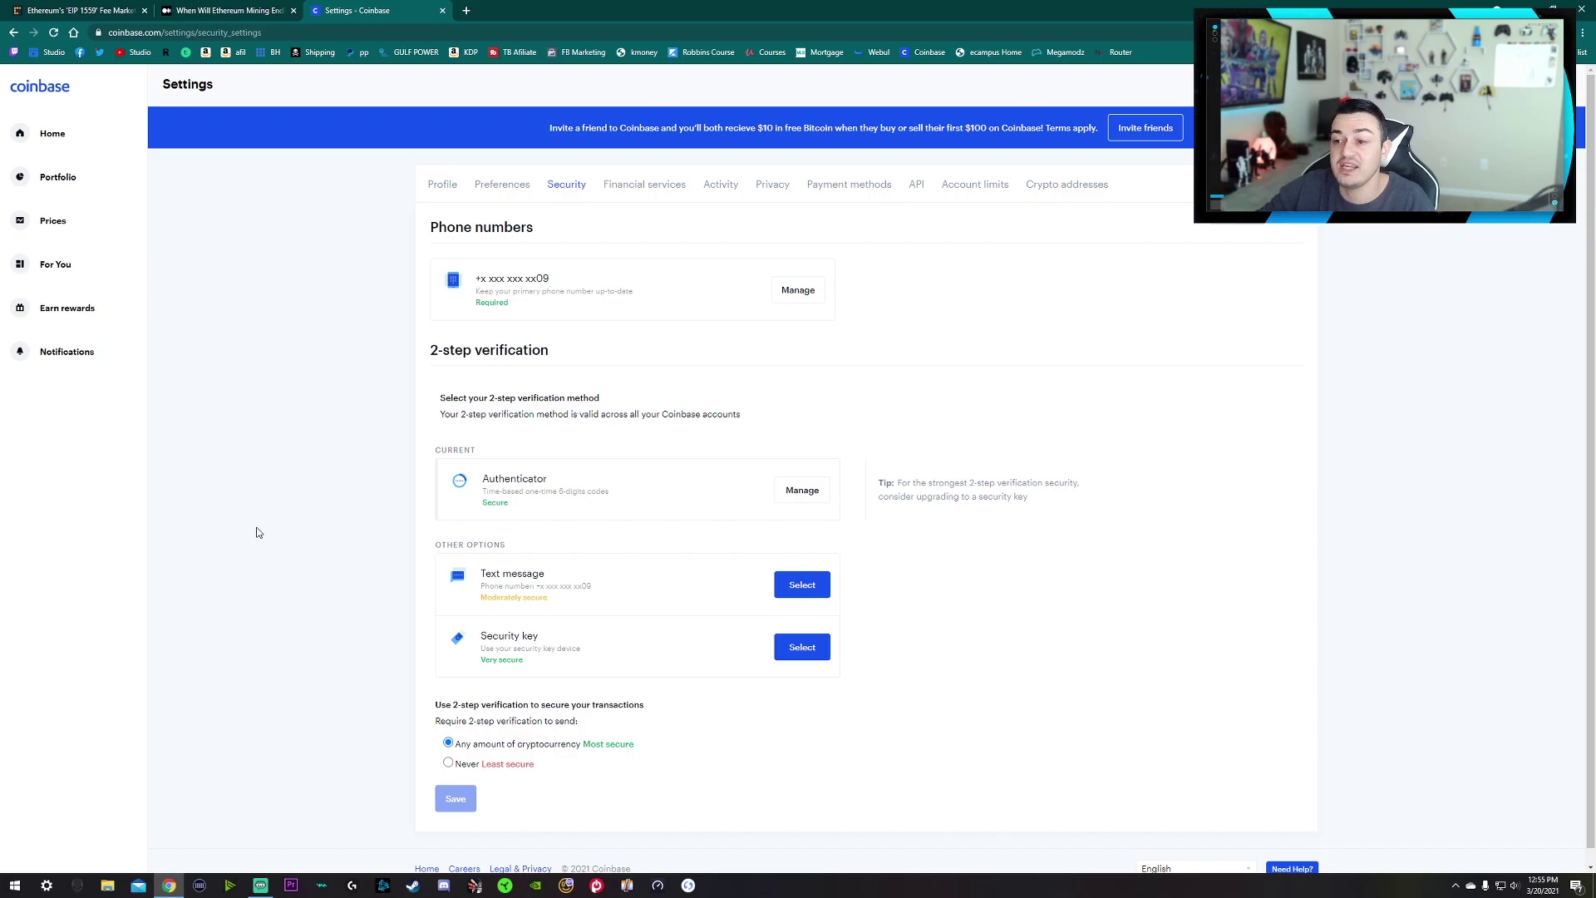
Step: Highlight the send verification option on the Security page, then clear it
scroll(418, 536, down, 1)
drag(473, 728, 593, 728)
click(662, 726)
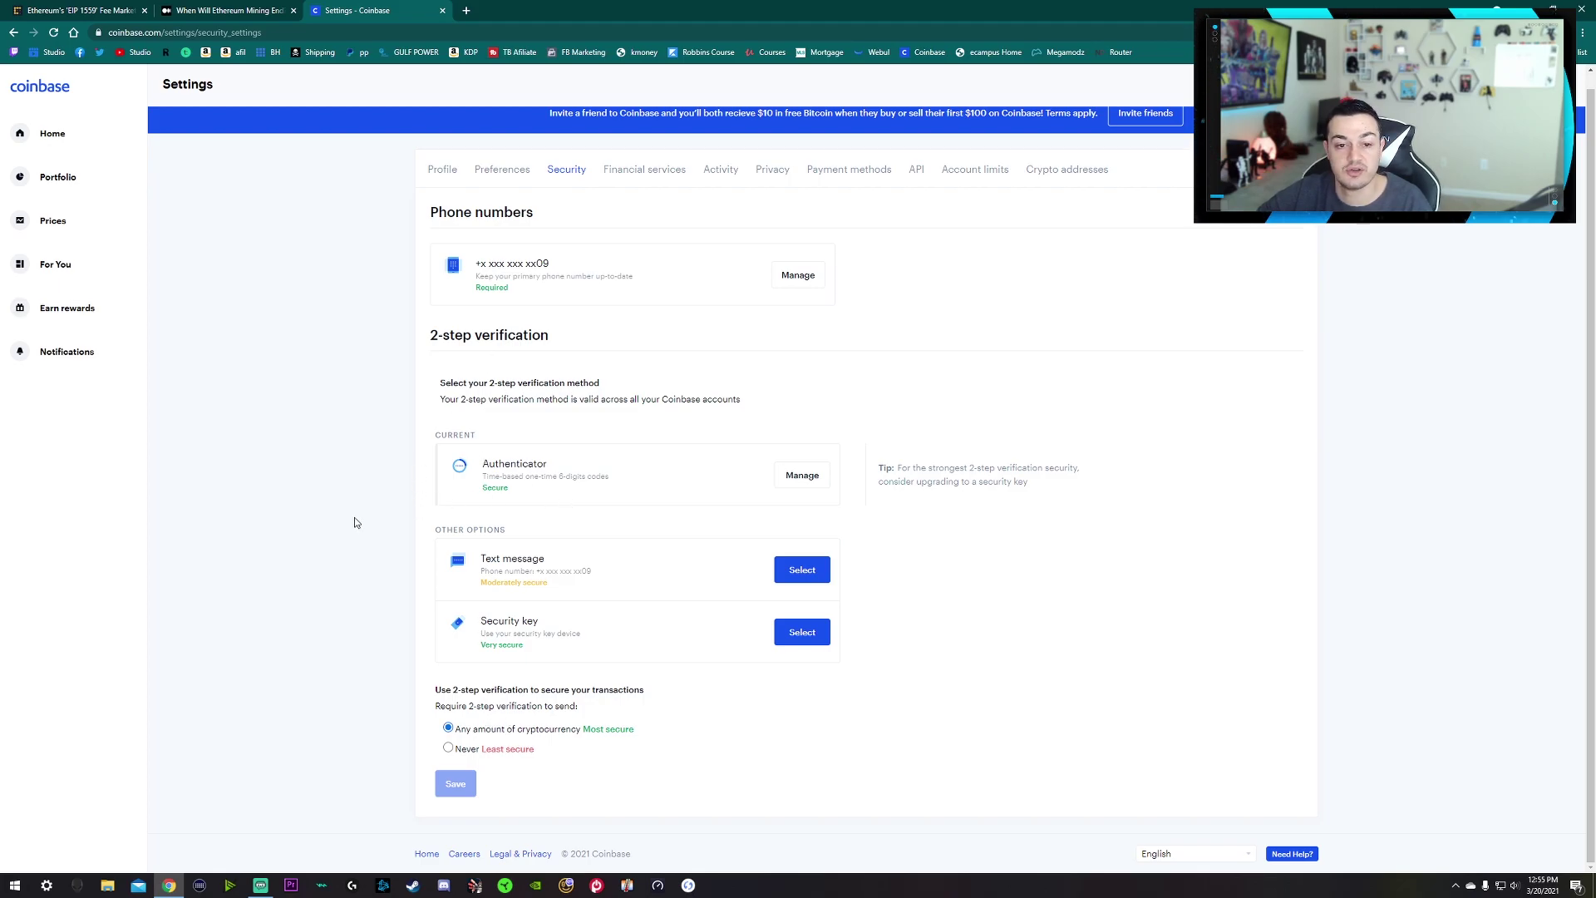
scroll(354, 517, up, 1)
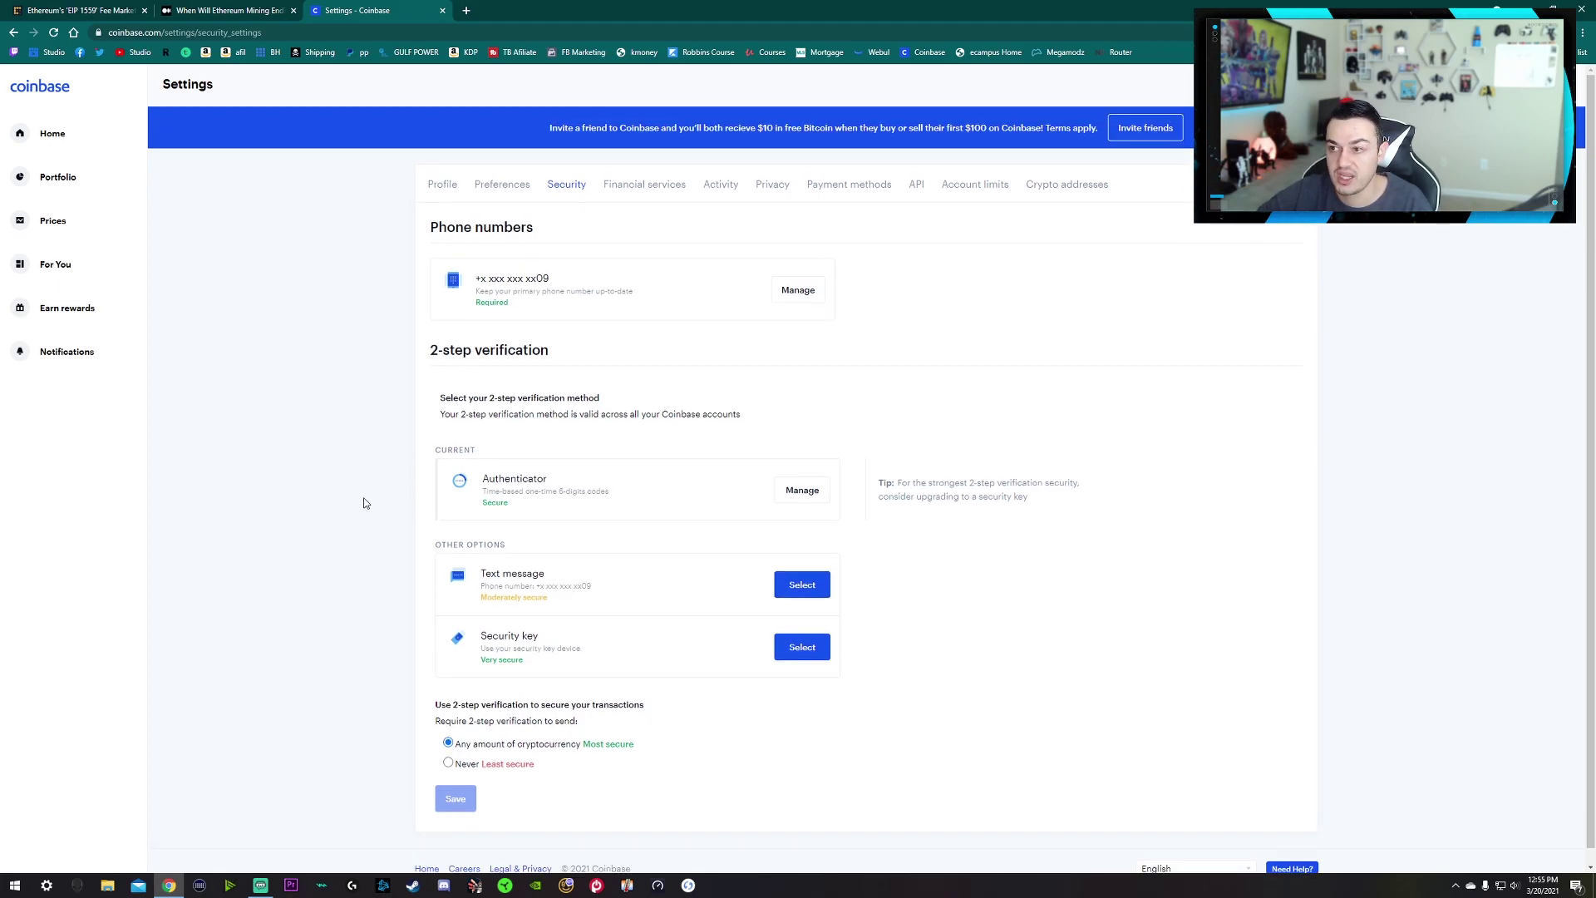
Step: Go through Home and Portfolio to Prices and open Bitcoin's price page
click(52, 133)
click(39, 181)
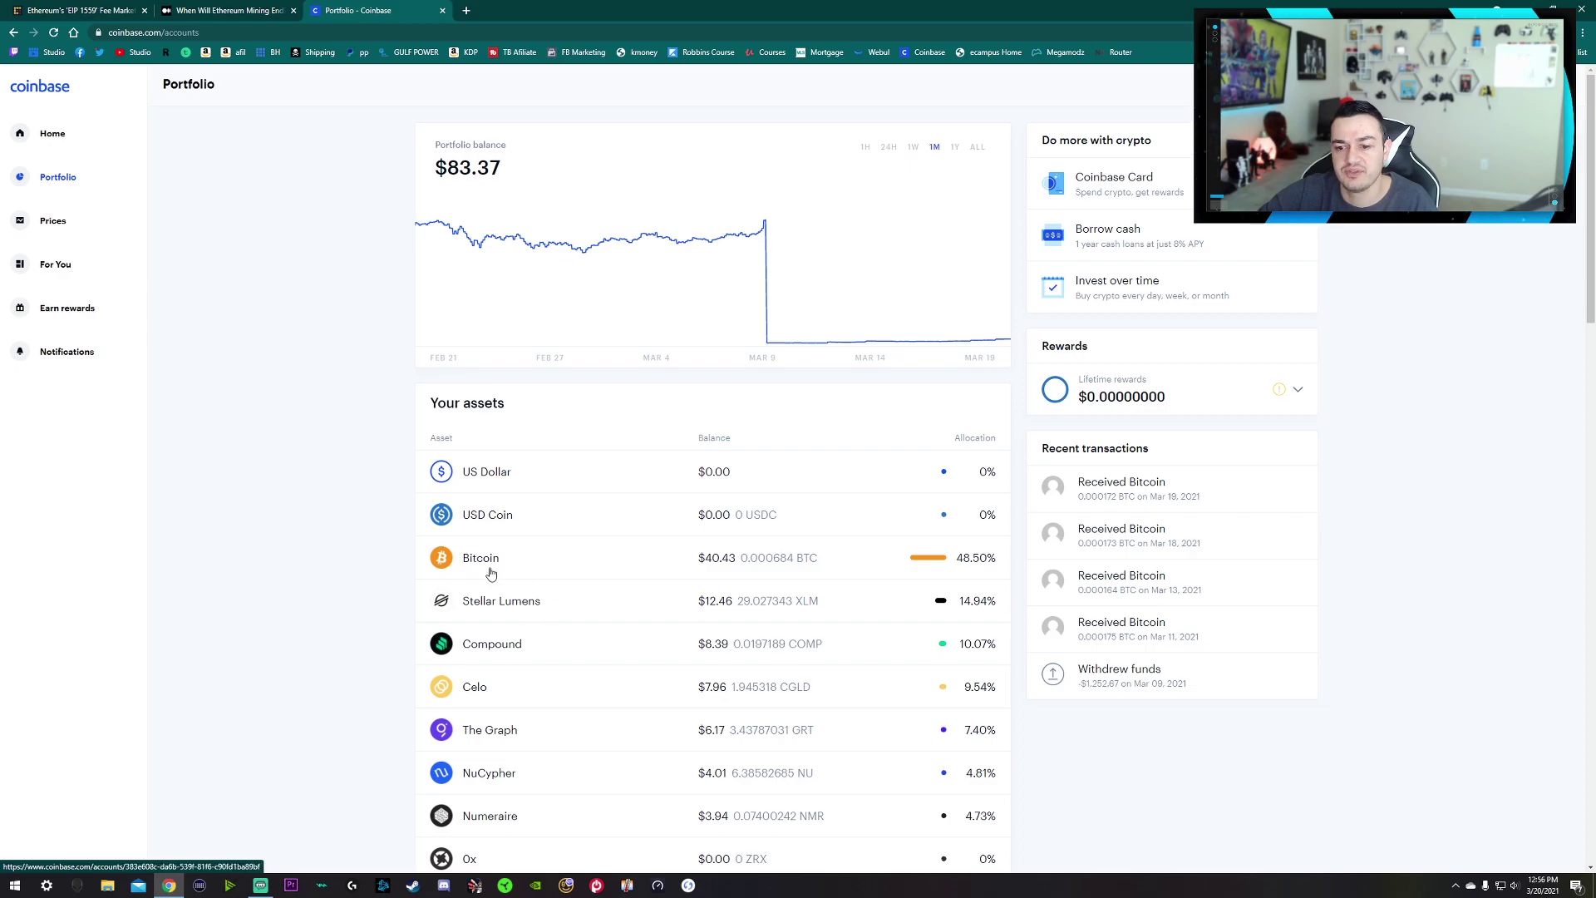
click(55, 223)
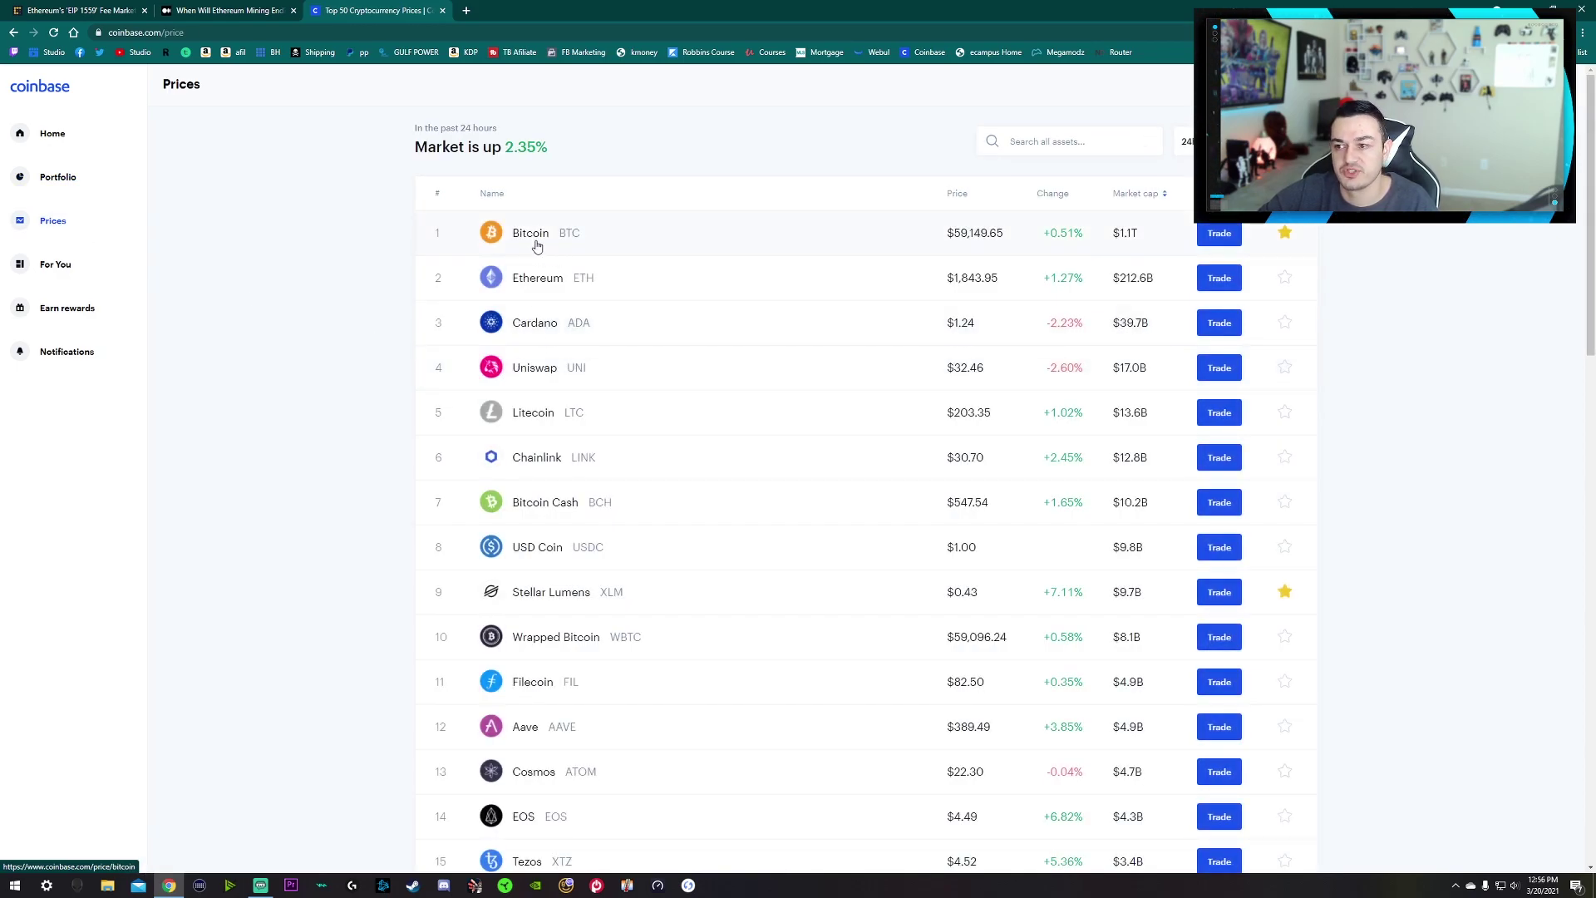
click(535, 243)
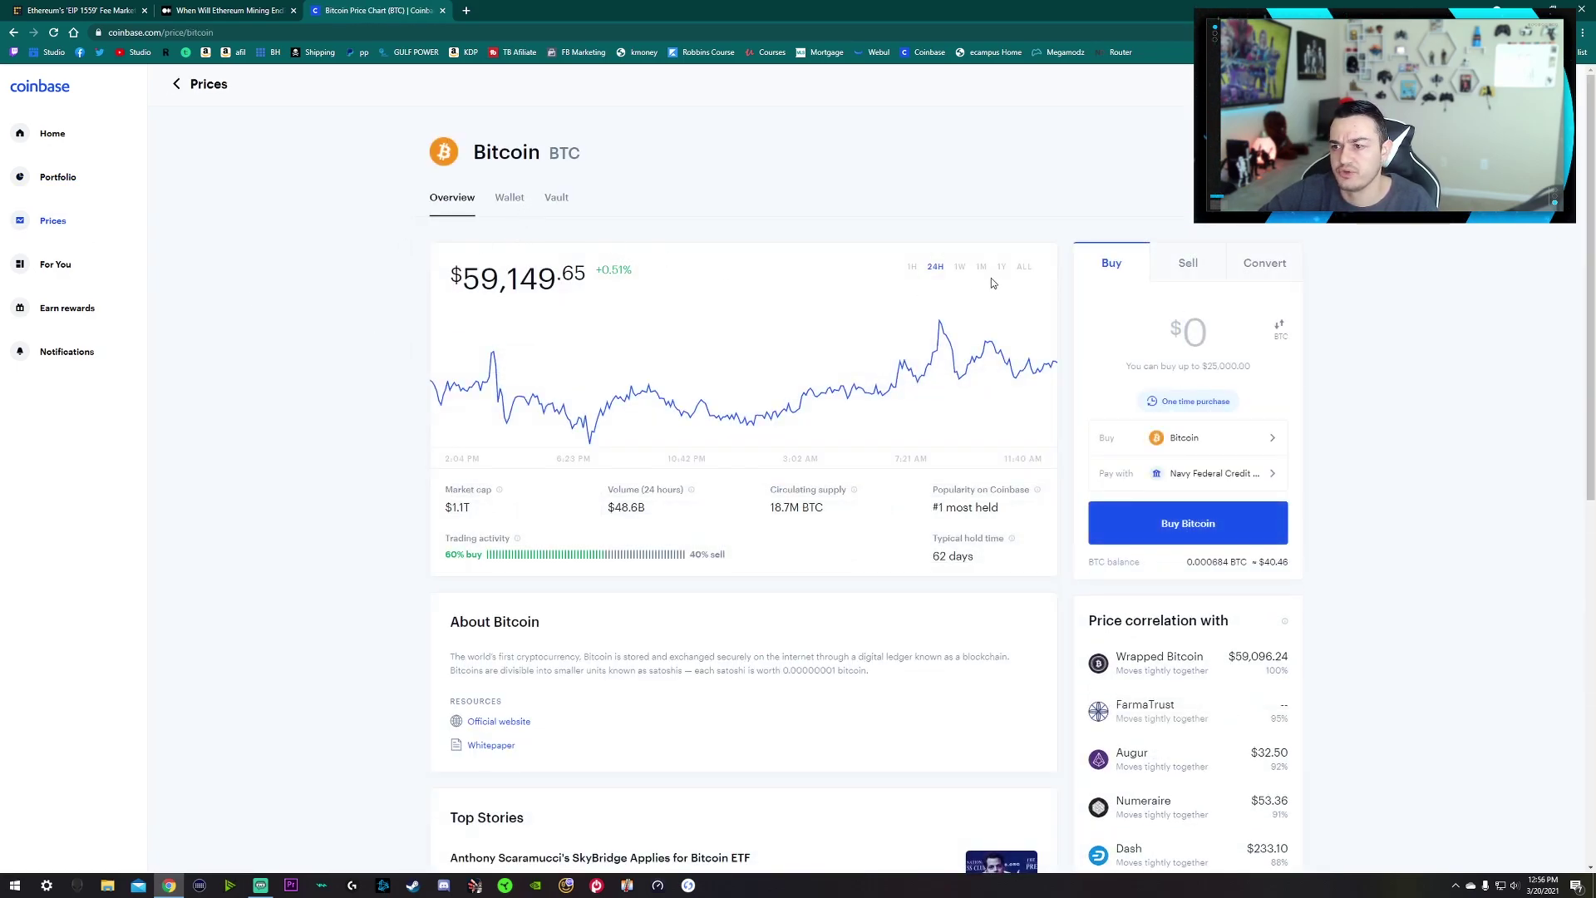
Step: Cycle the Bitcoin chart through ALL, 1Y, 1M, 1W, 24H and 1H ranges
click(1024, 266)
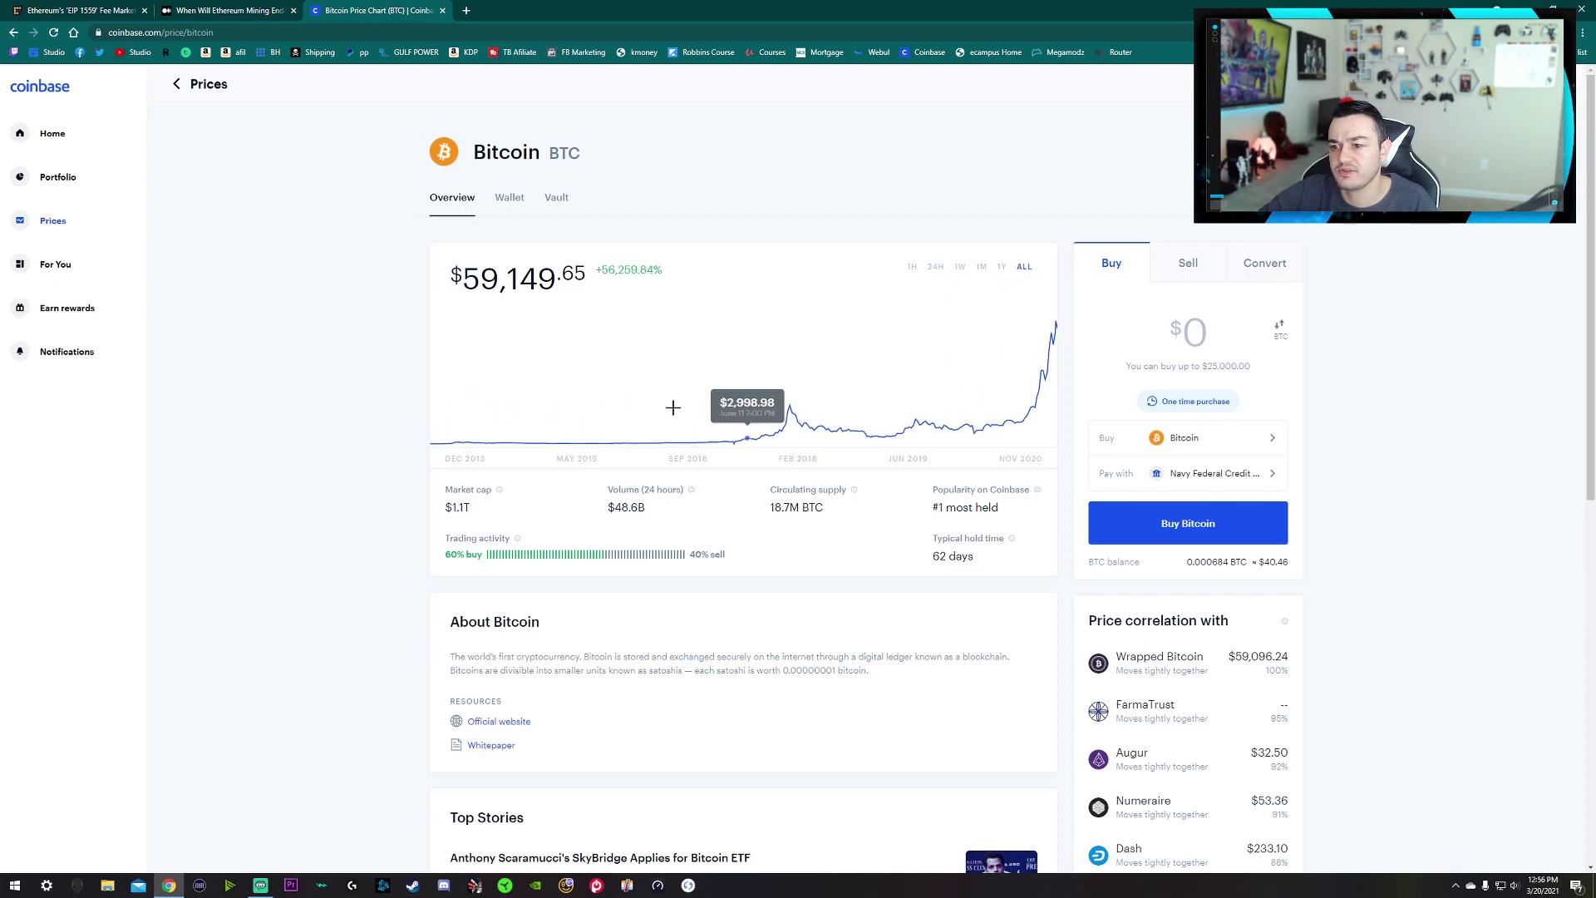
double_click(607, 268)
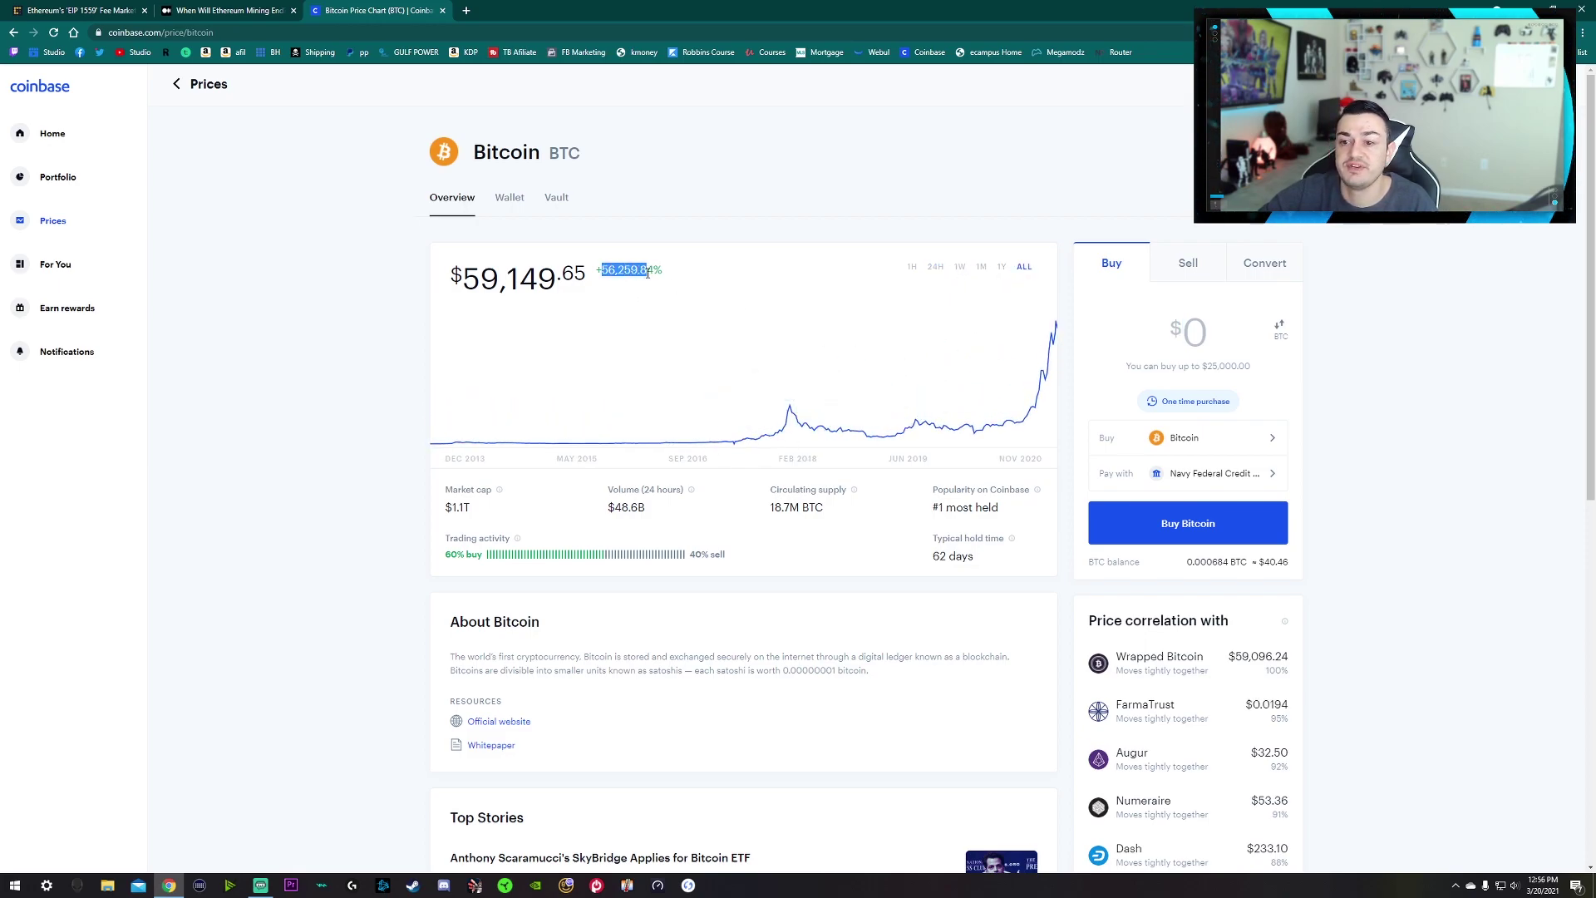
click(1002, 268)
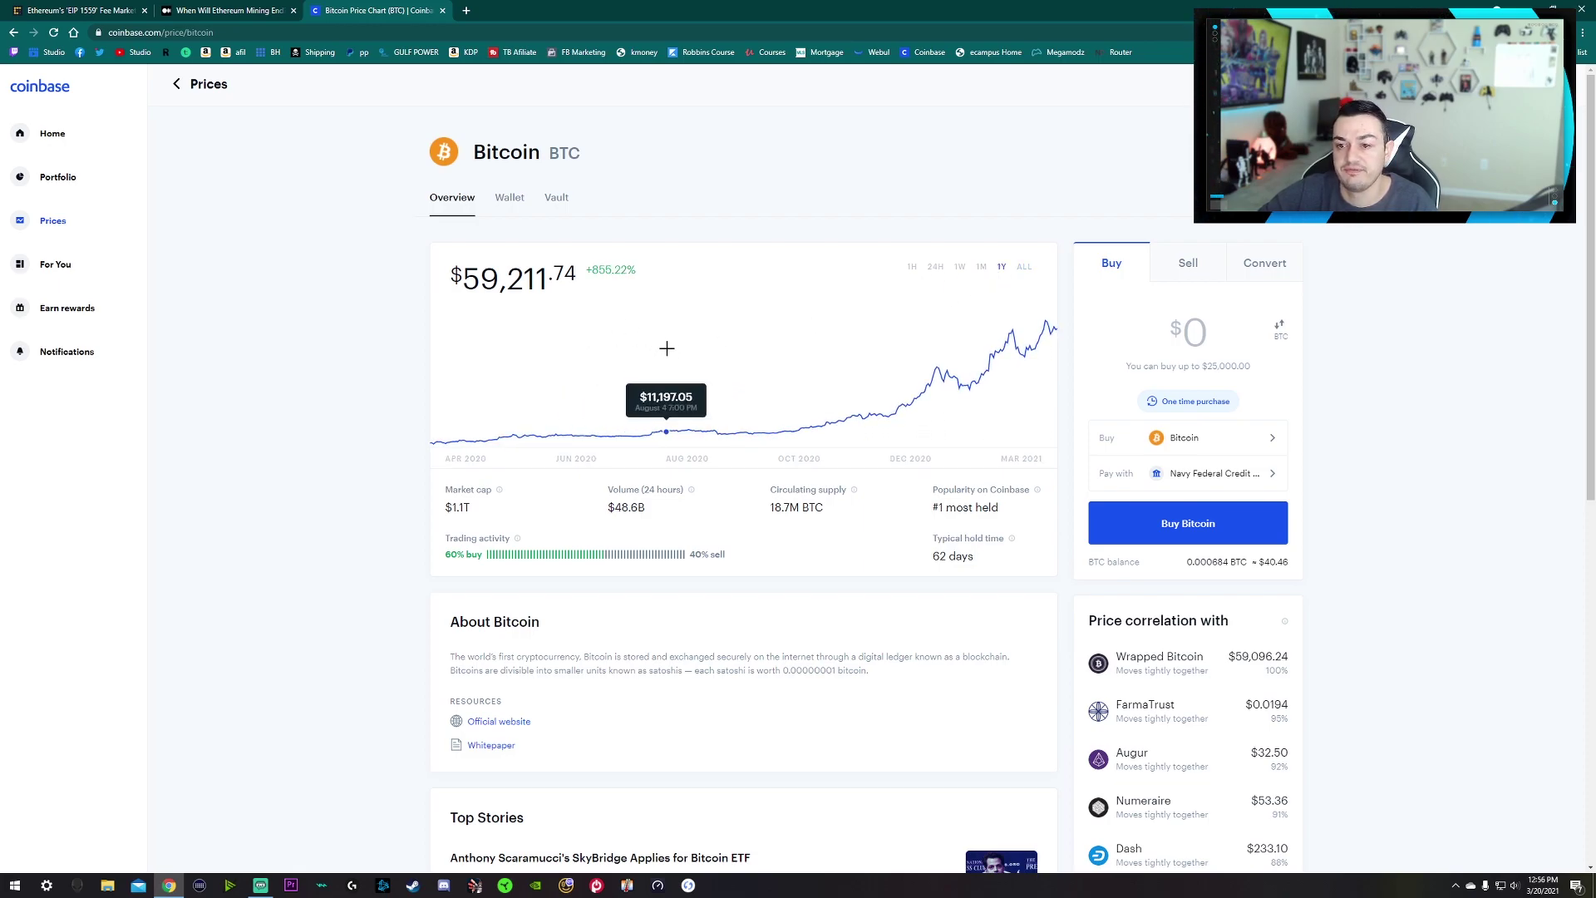
click(982, 267)
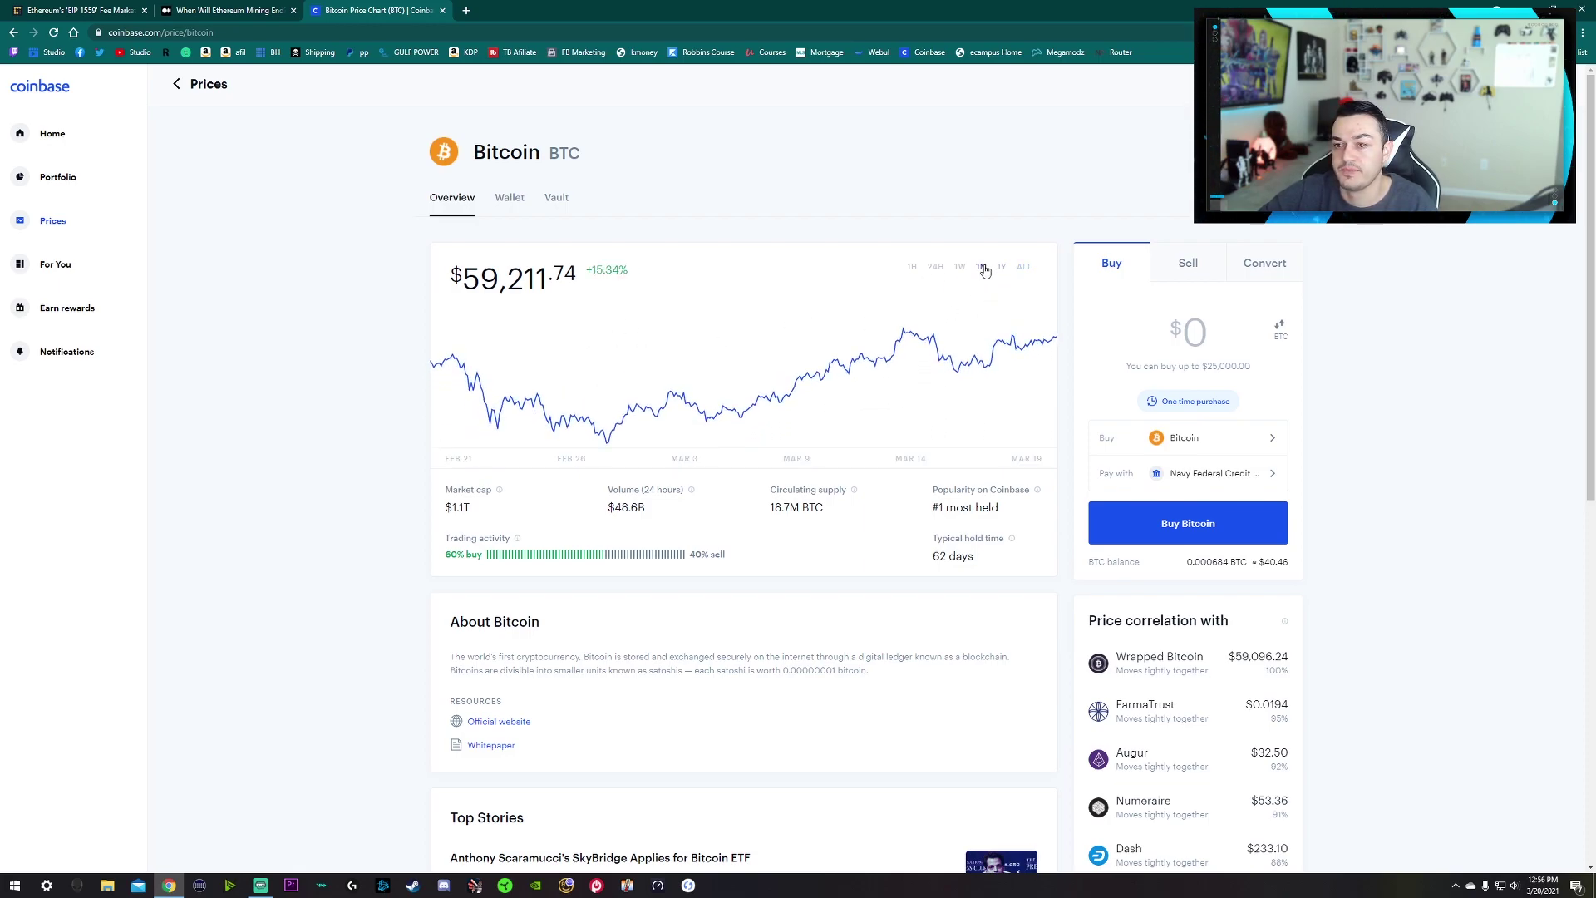
click(960, 267)
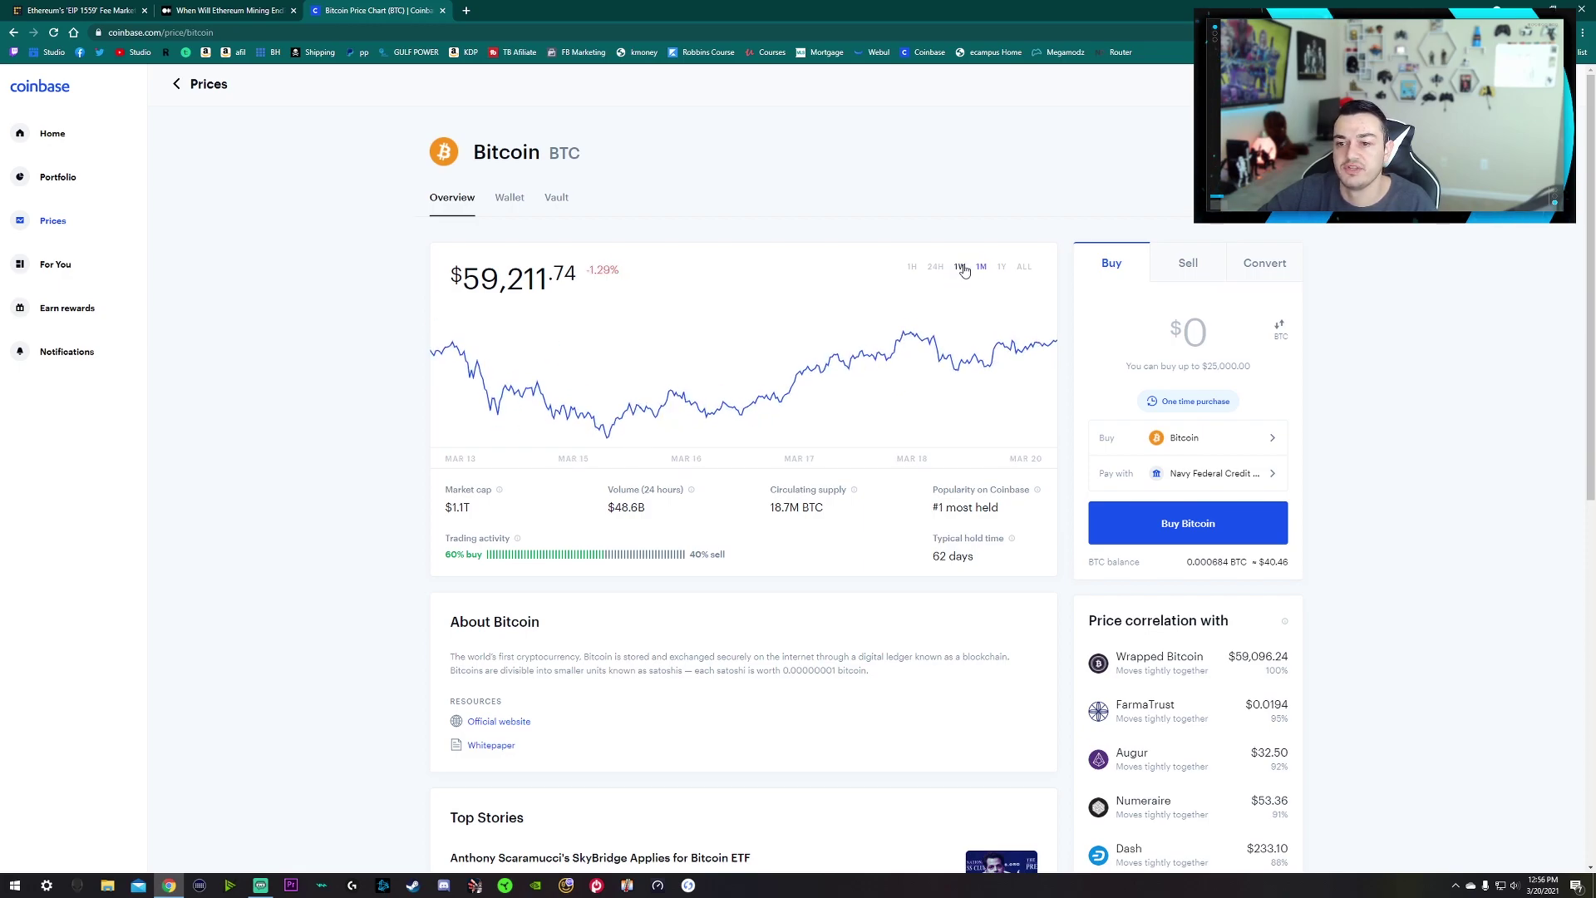
click(935, 267)
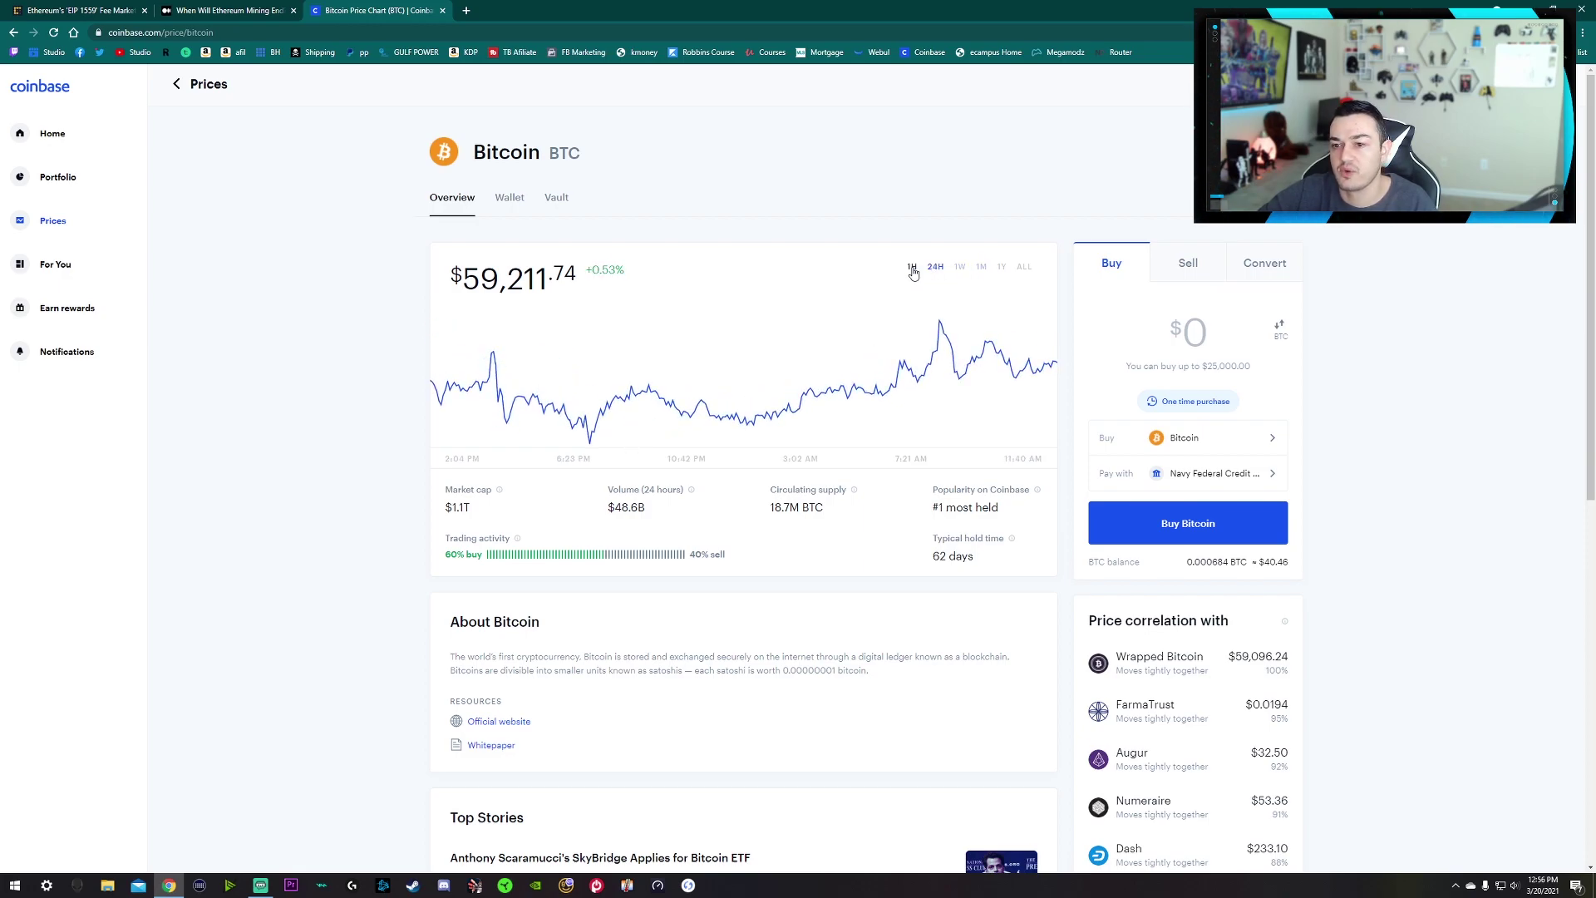
click(912, 267)
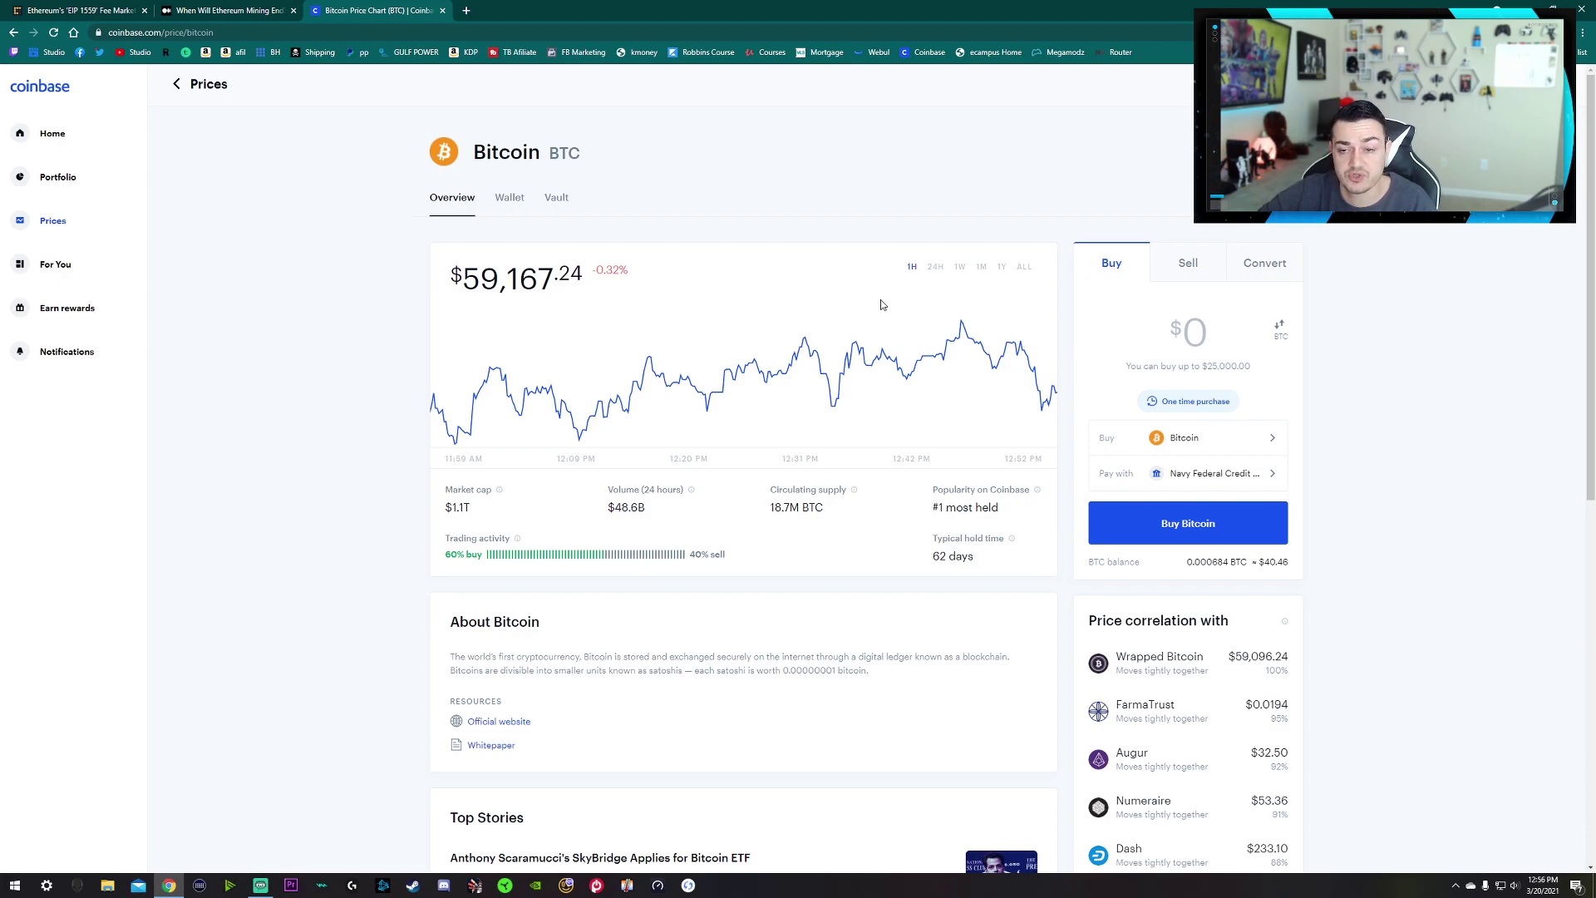
drag(522, 281, 480, 279)
click(561, 278)
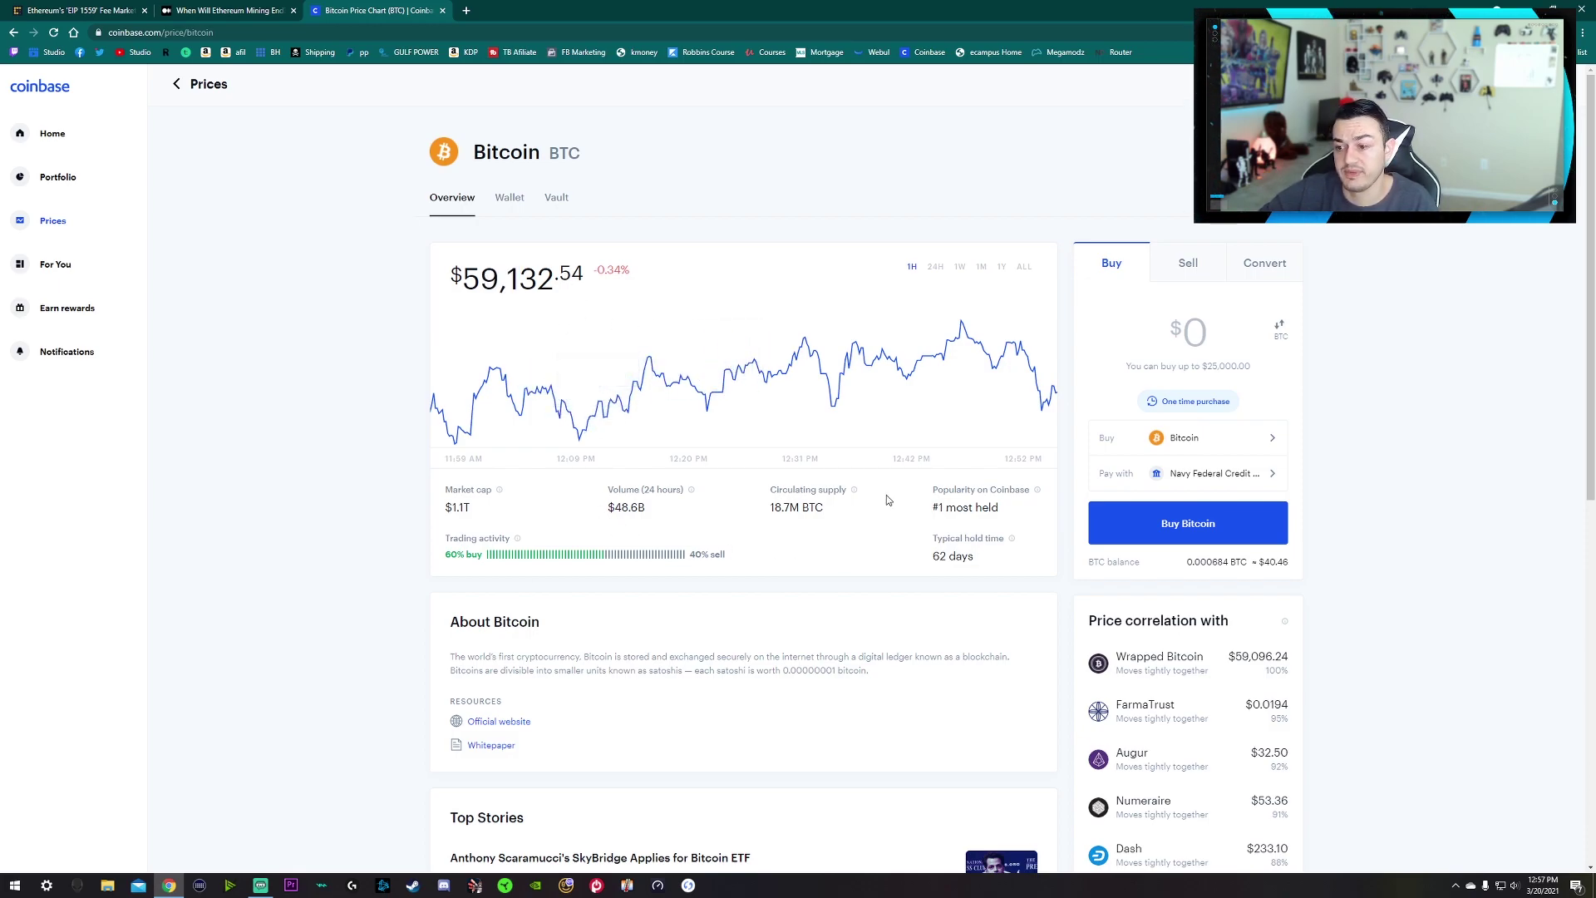
click(982, 274)
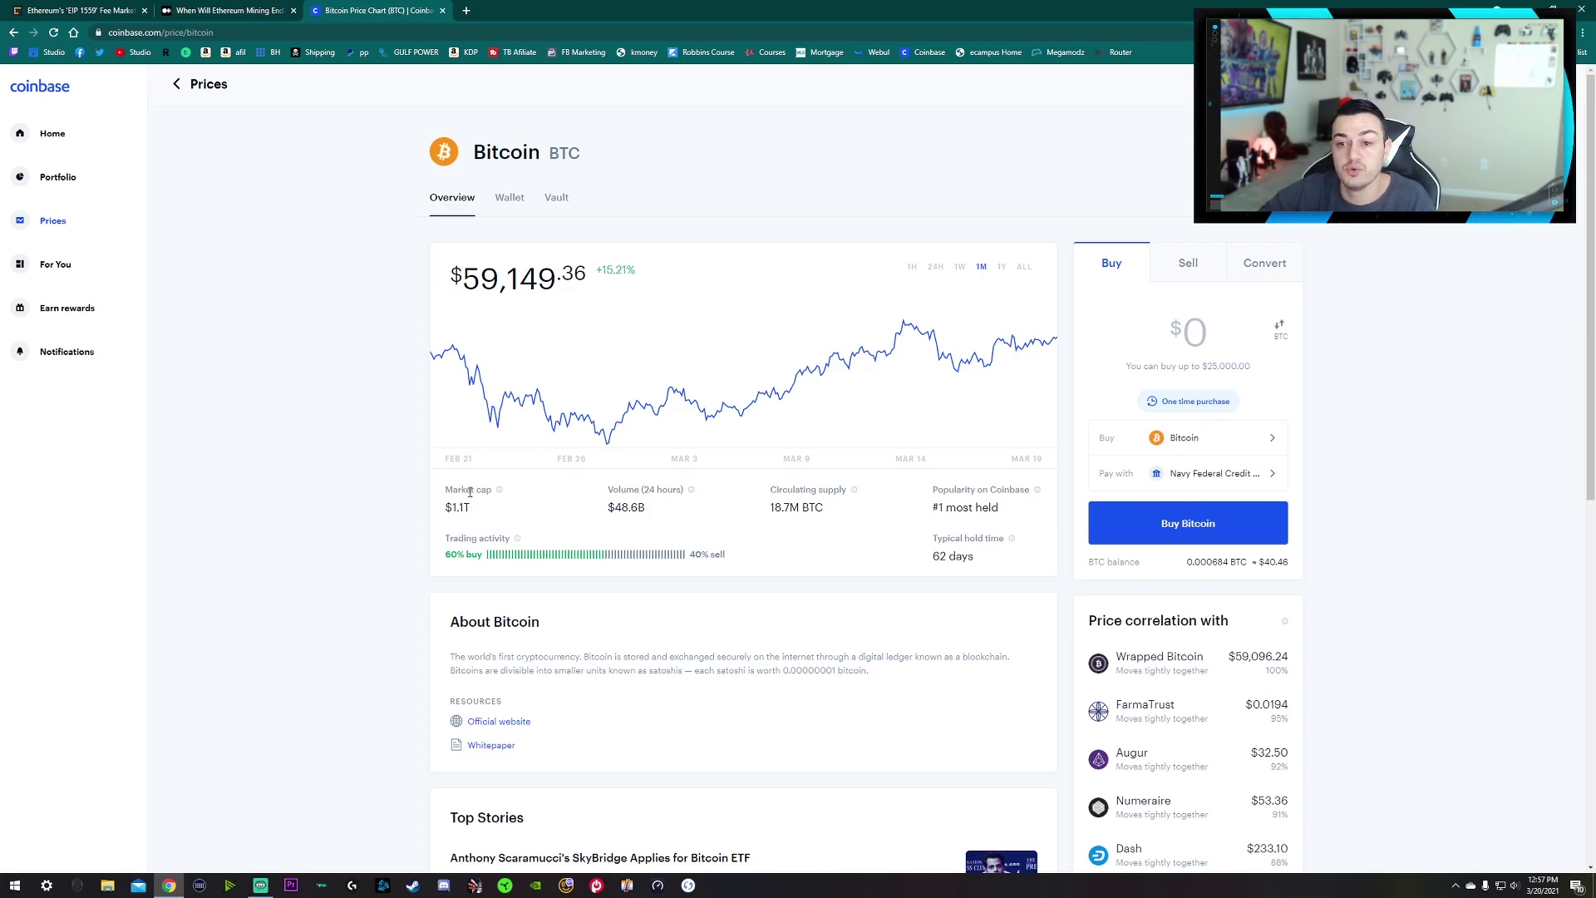
mouse_move(555, 502)
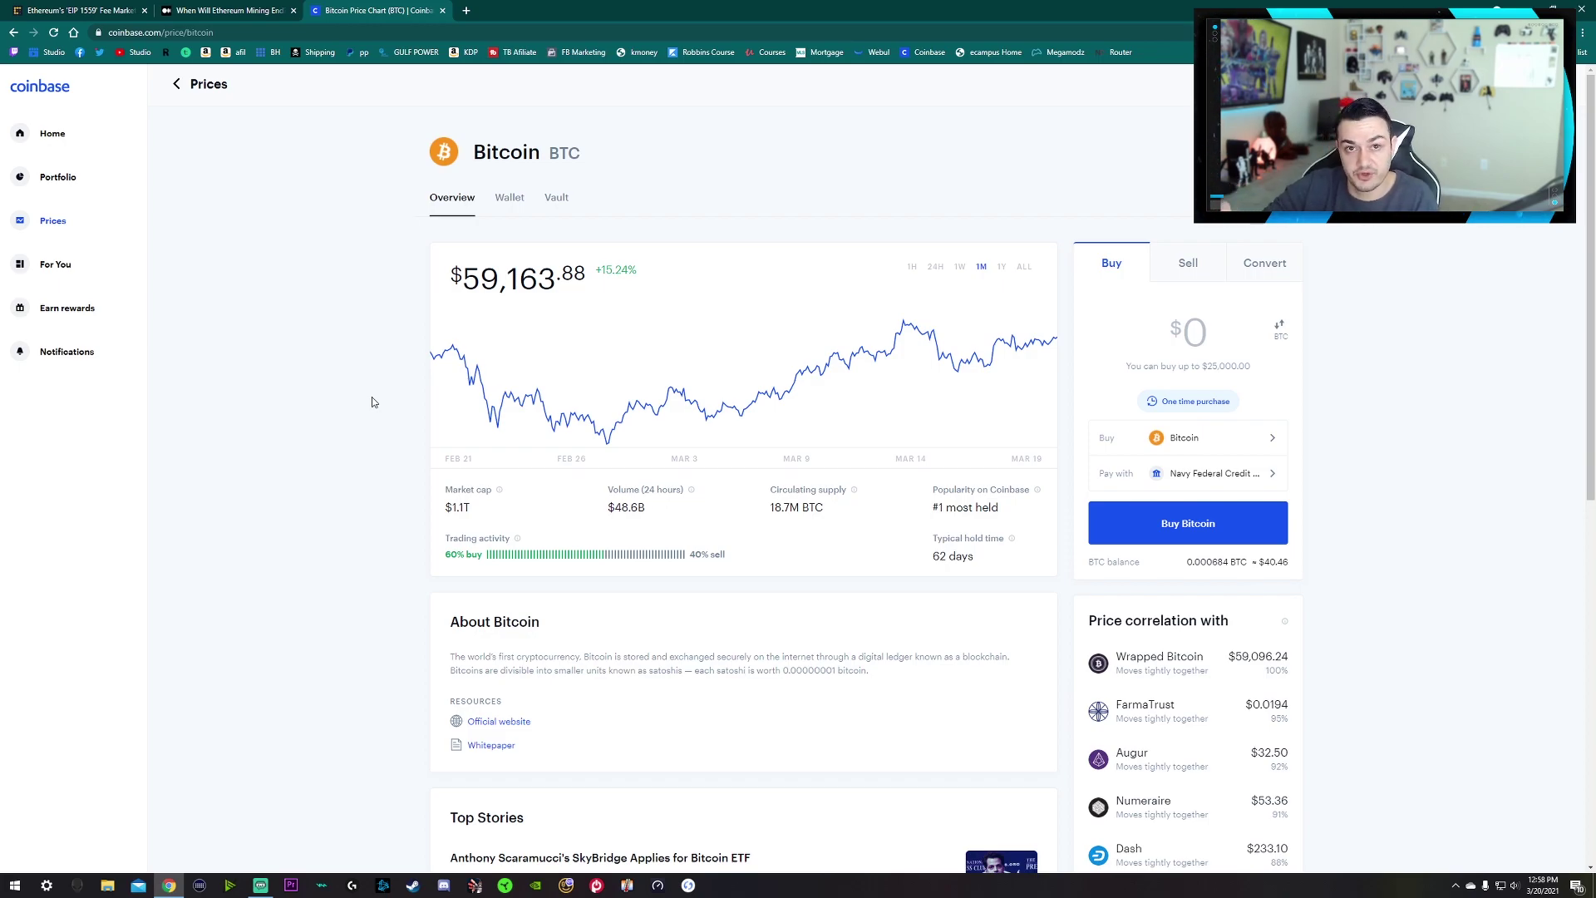
mouse_move(472, 412)
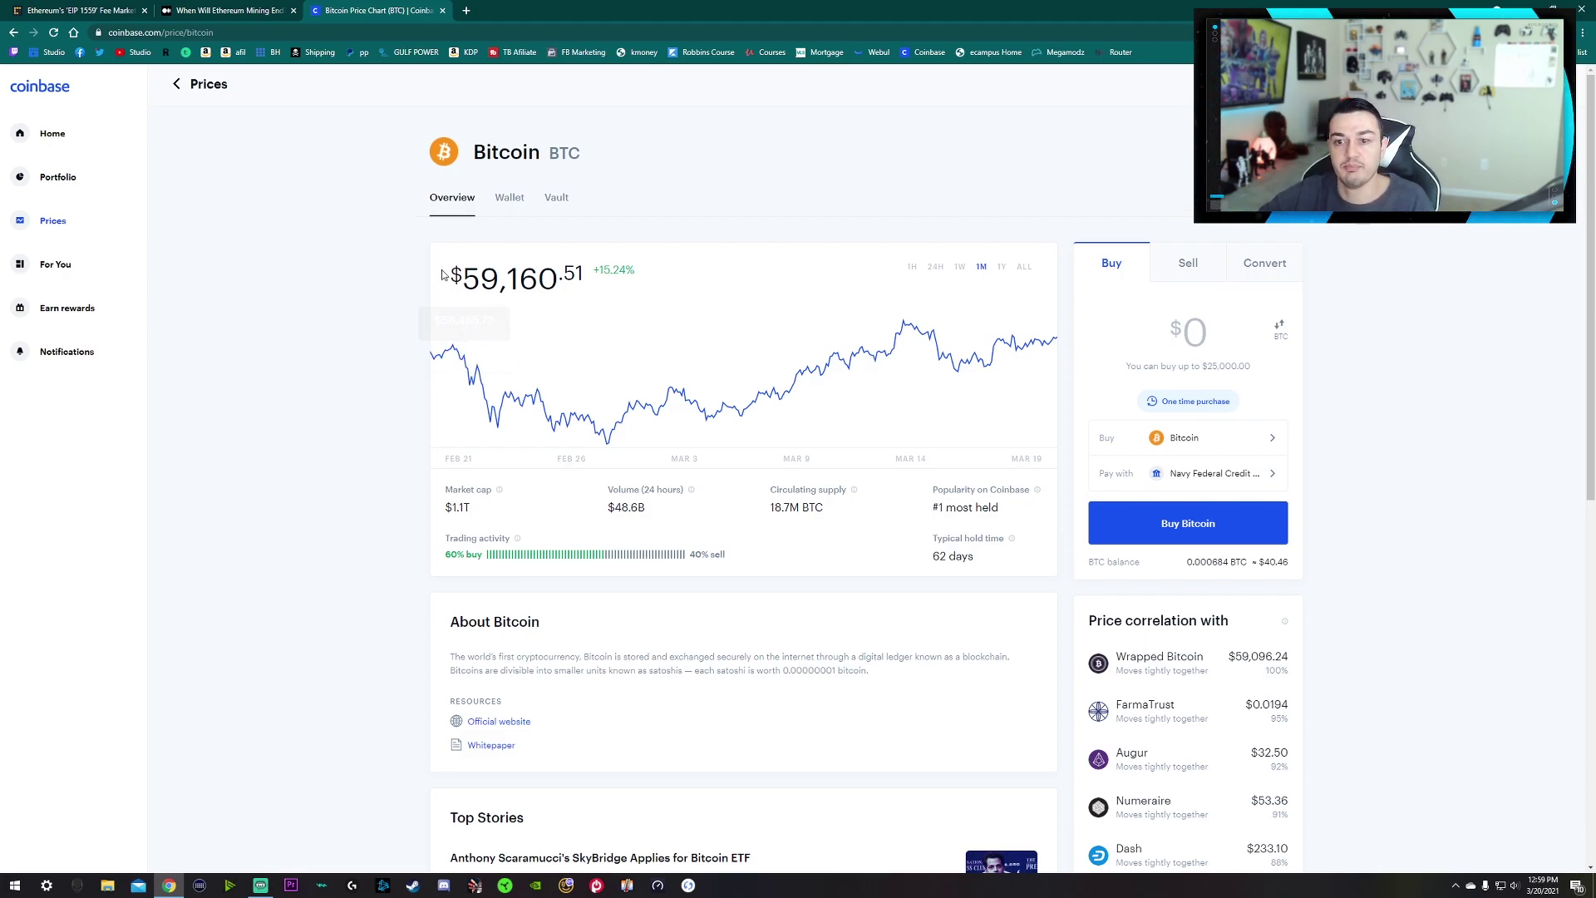
Step: Mark the current Bitcoin price and its +15.24% monthly gain
drag(636, 271, 538, 278)
click(497, 275)
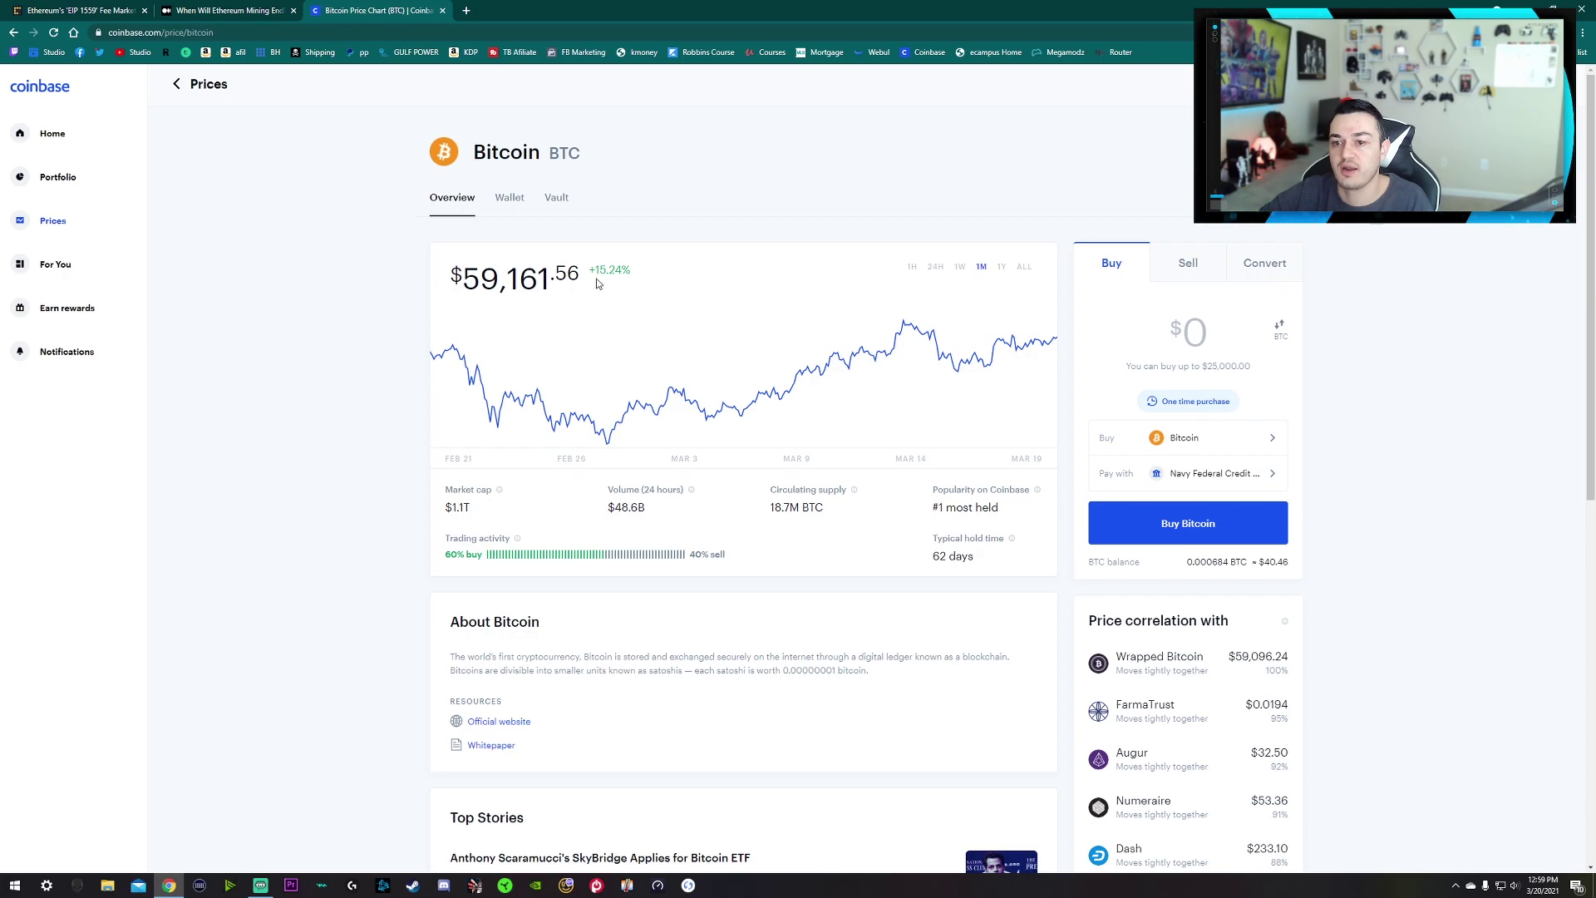
drag(622, 272, 591, 275)
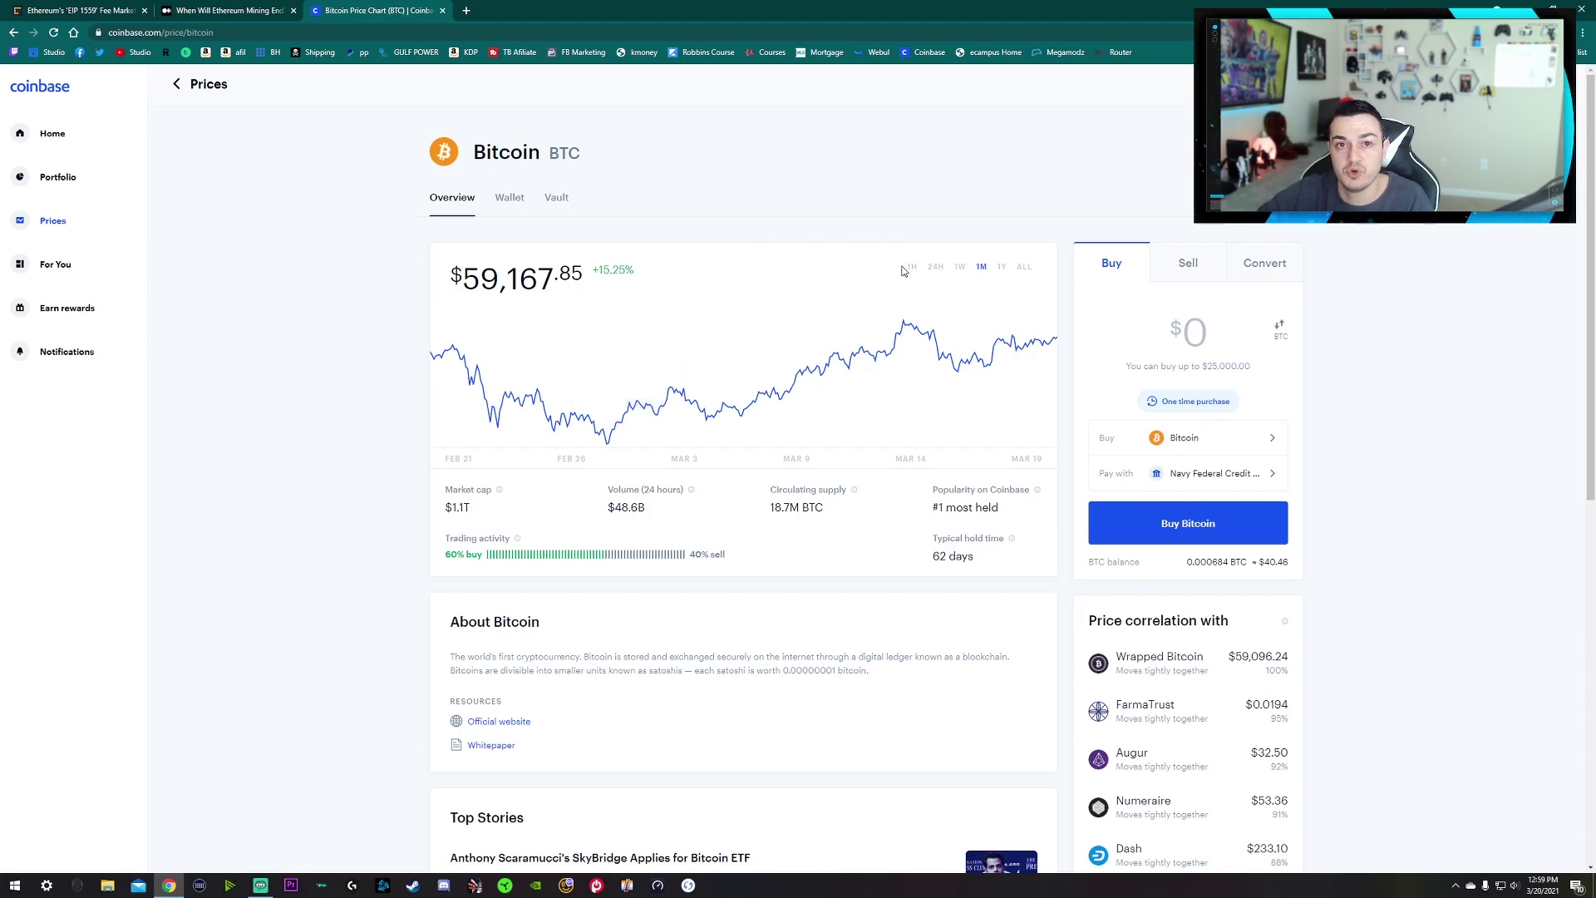
Step: Switch the chart to 24H, mark the $59,216 price, and open Portfolio
click(935, 267)
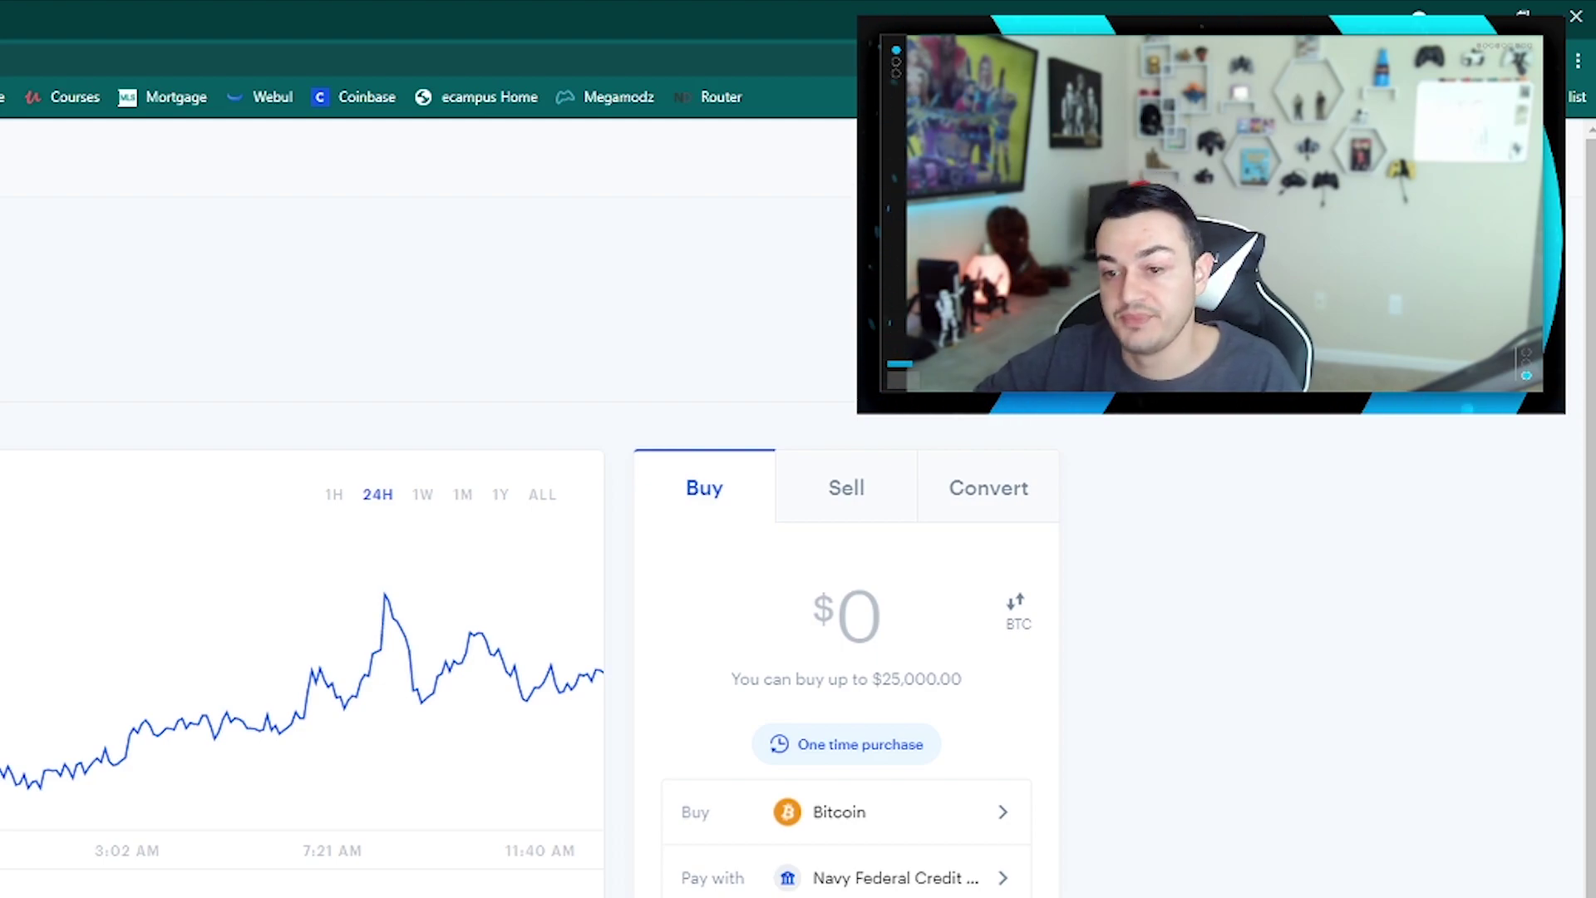
drag(0, 514, 0, 514)
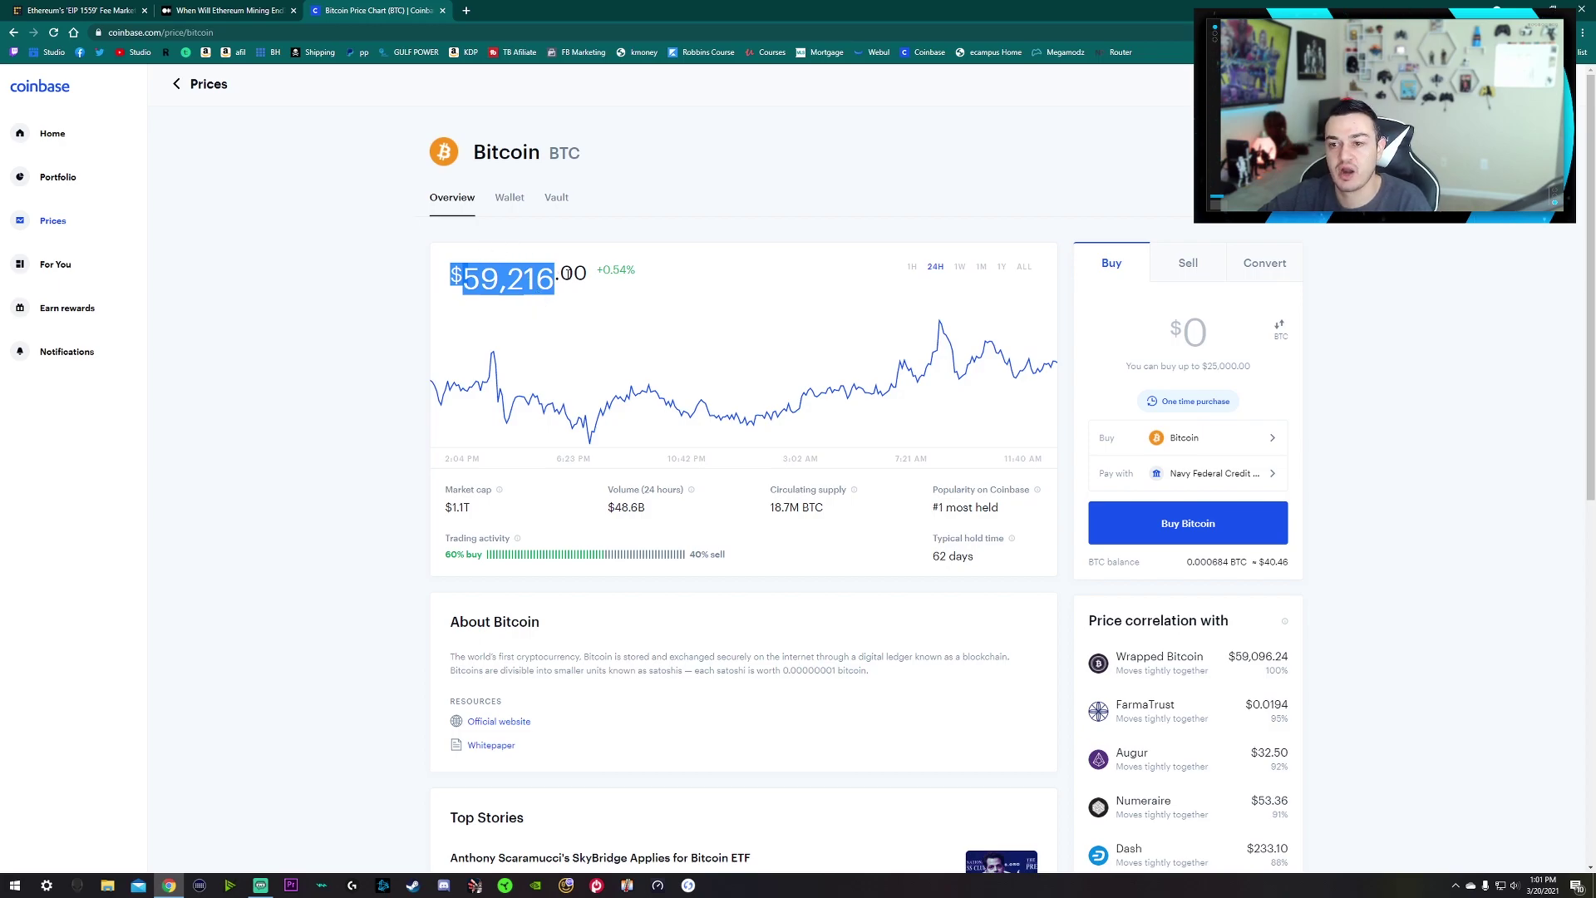
click(566, 272)
click(43, 177)
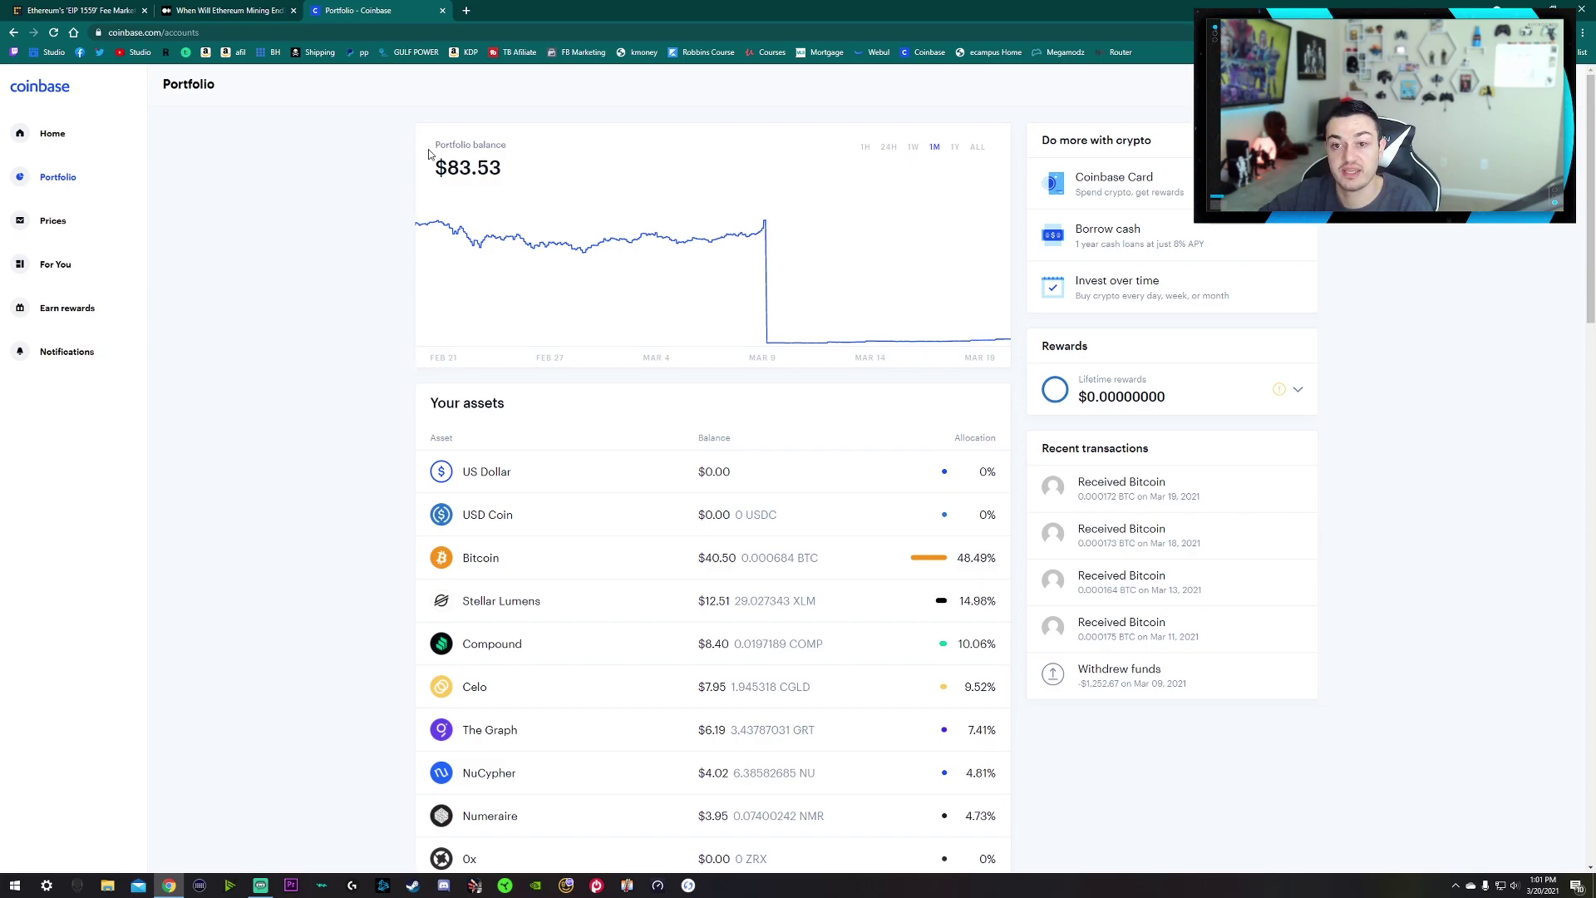
Step: Mark the $83.53 portfolio balance, then return to the Bitcoin price page
drag(436, 169, 499, 169)
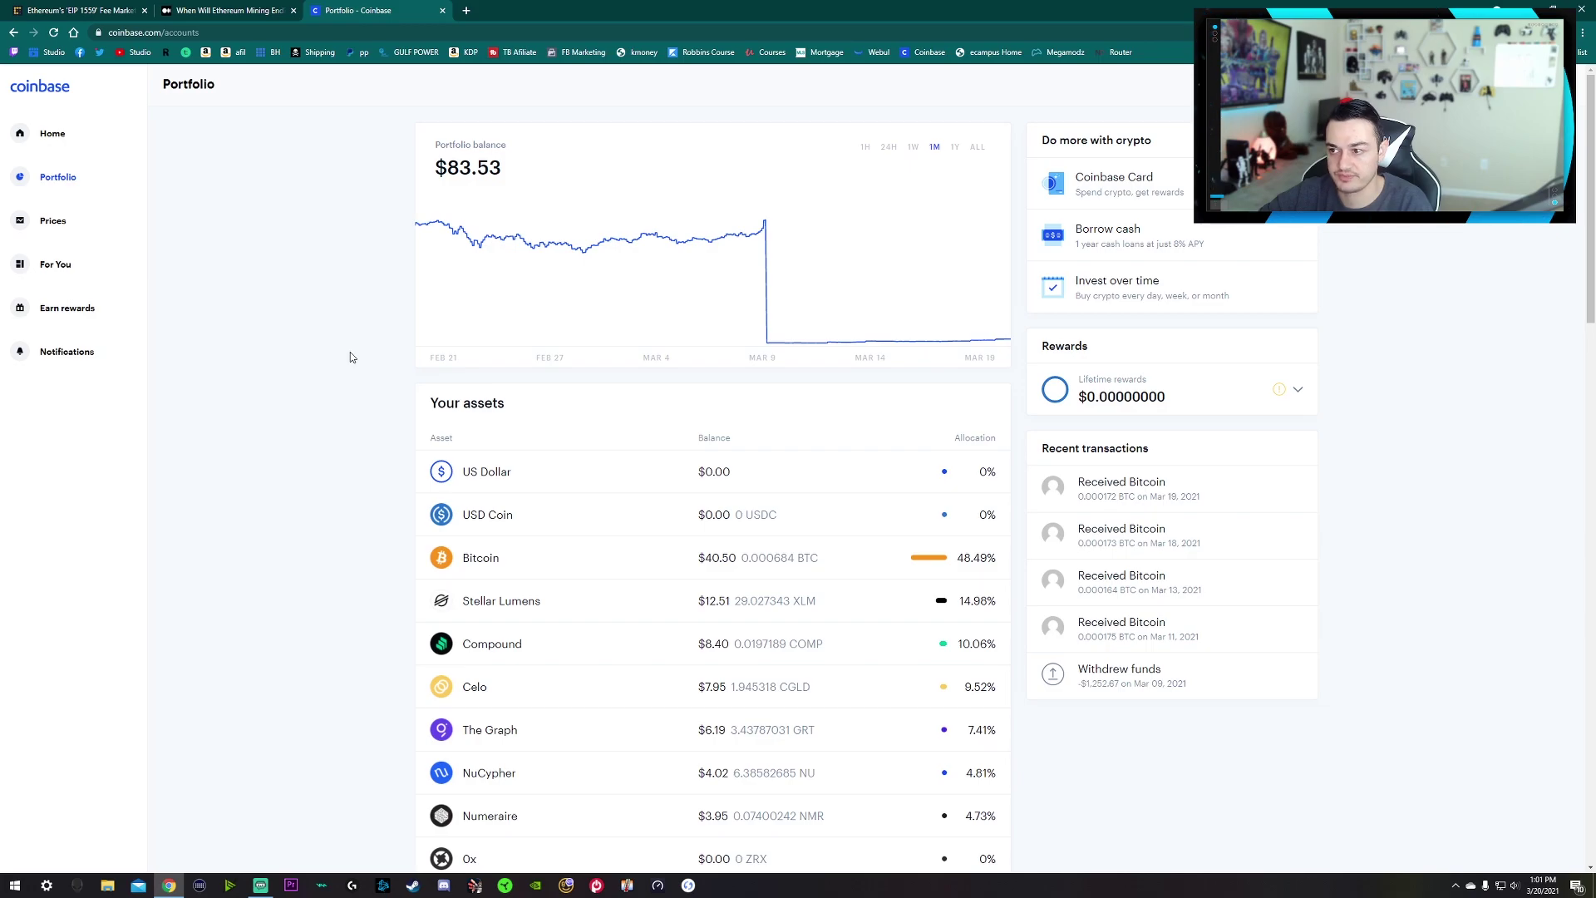
click(480, 558)
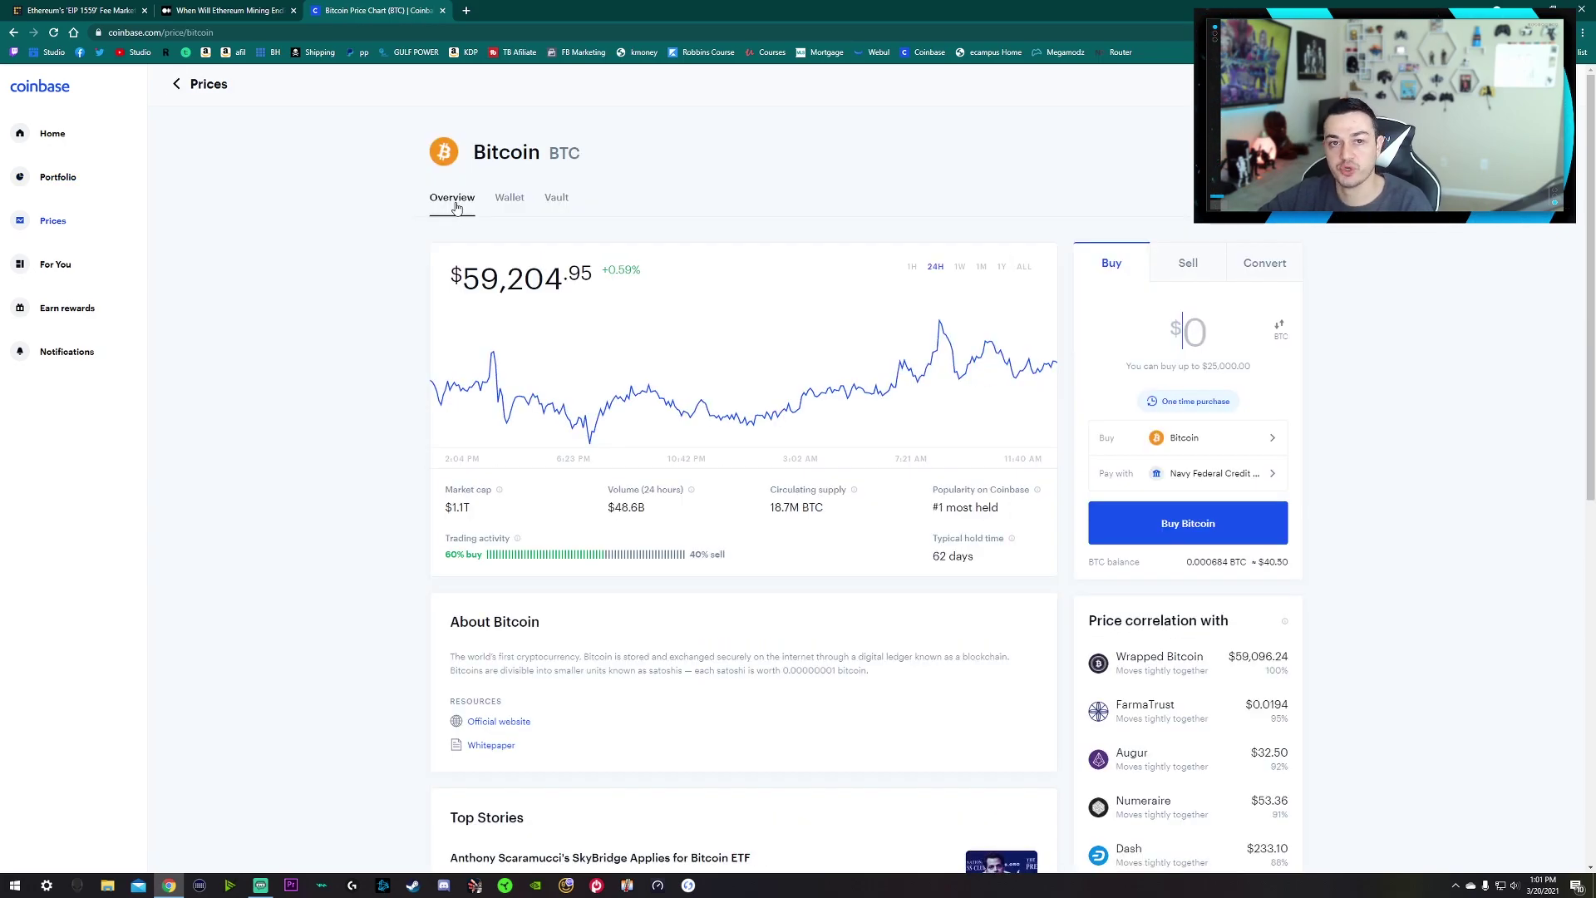
click(557, 199)
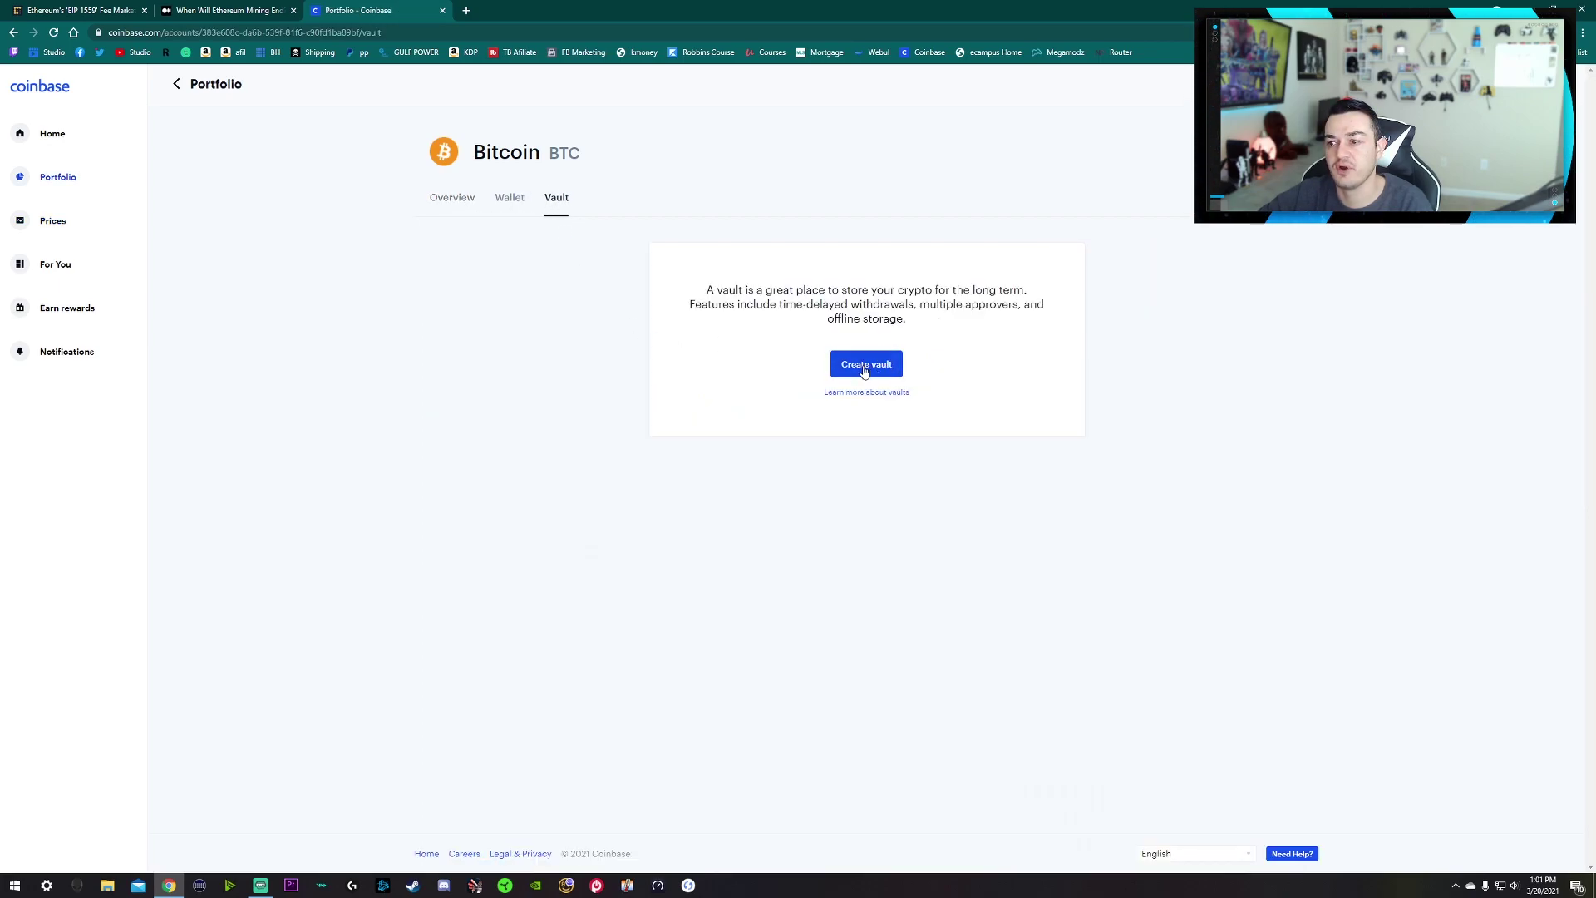
drag(795, 289, 1029, 293)
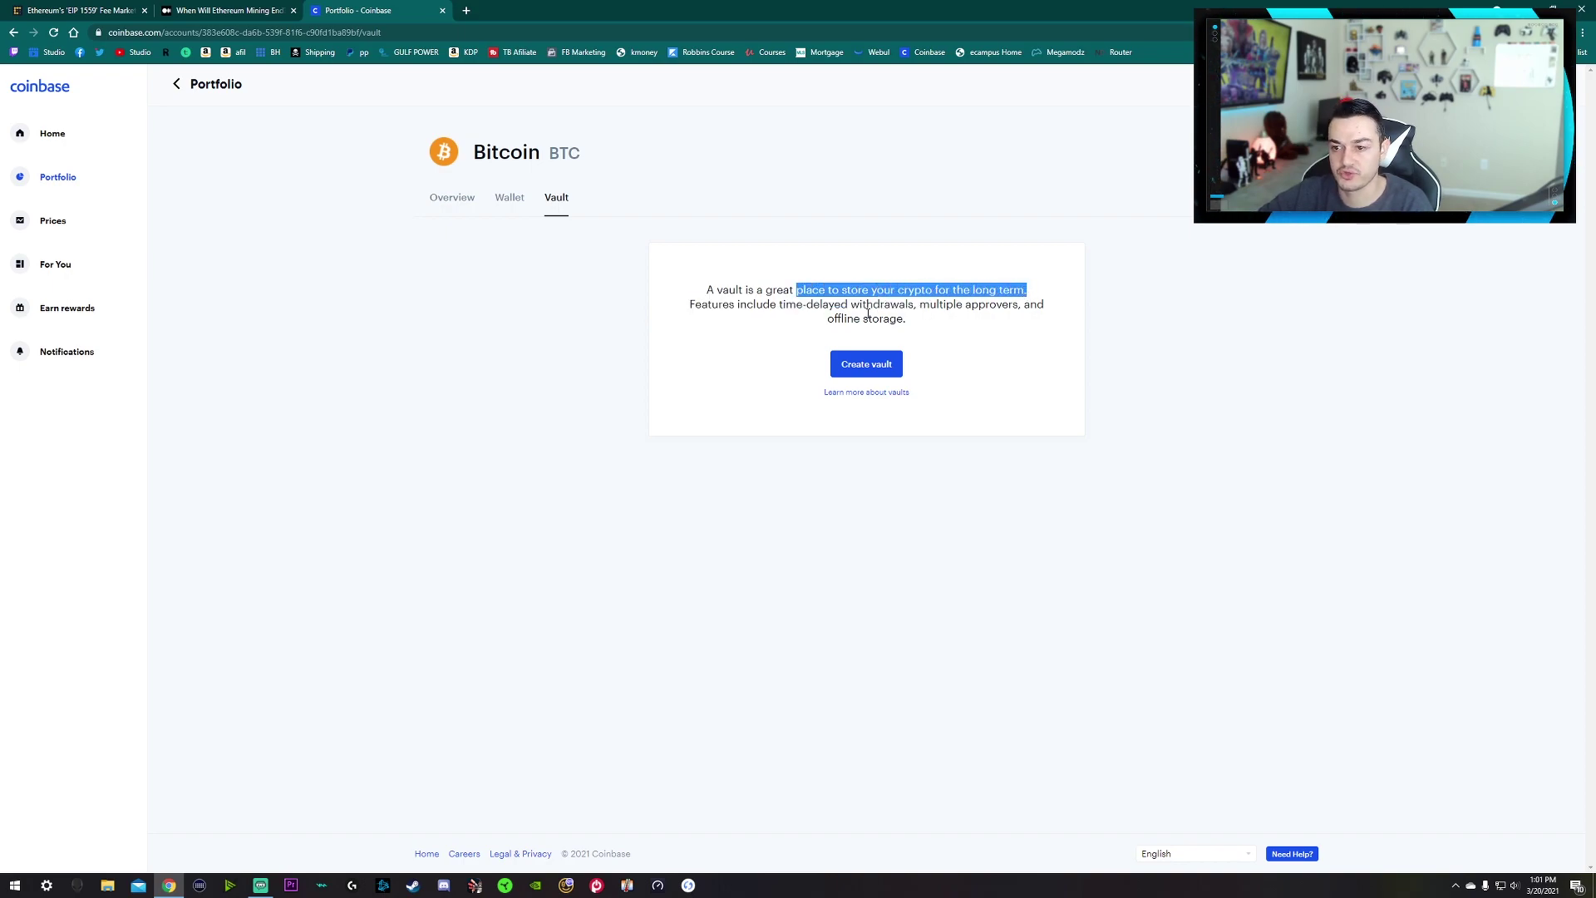
drag(737, 307, 920, 306)
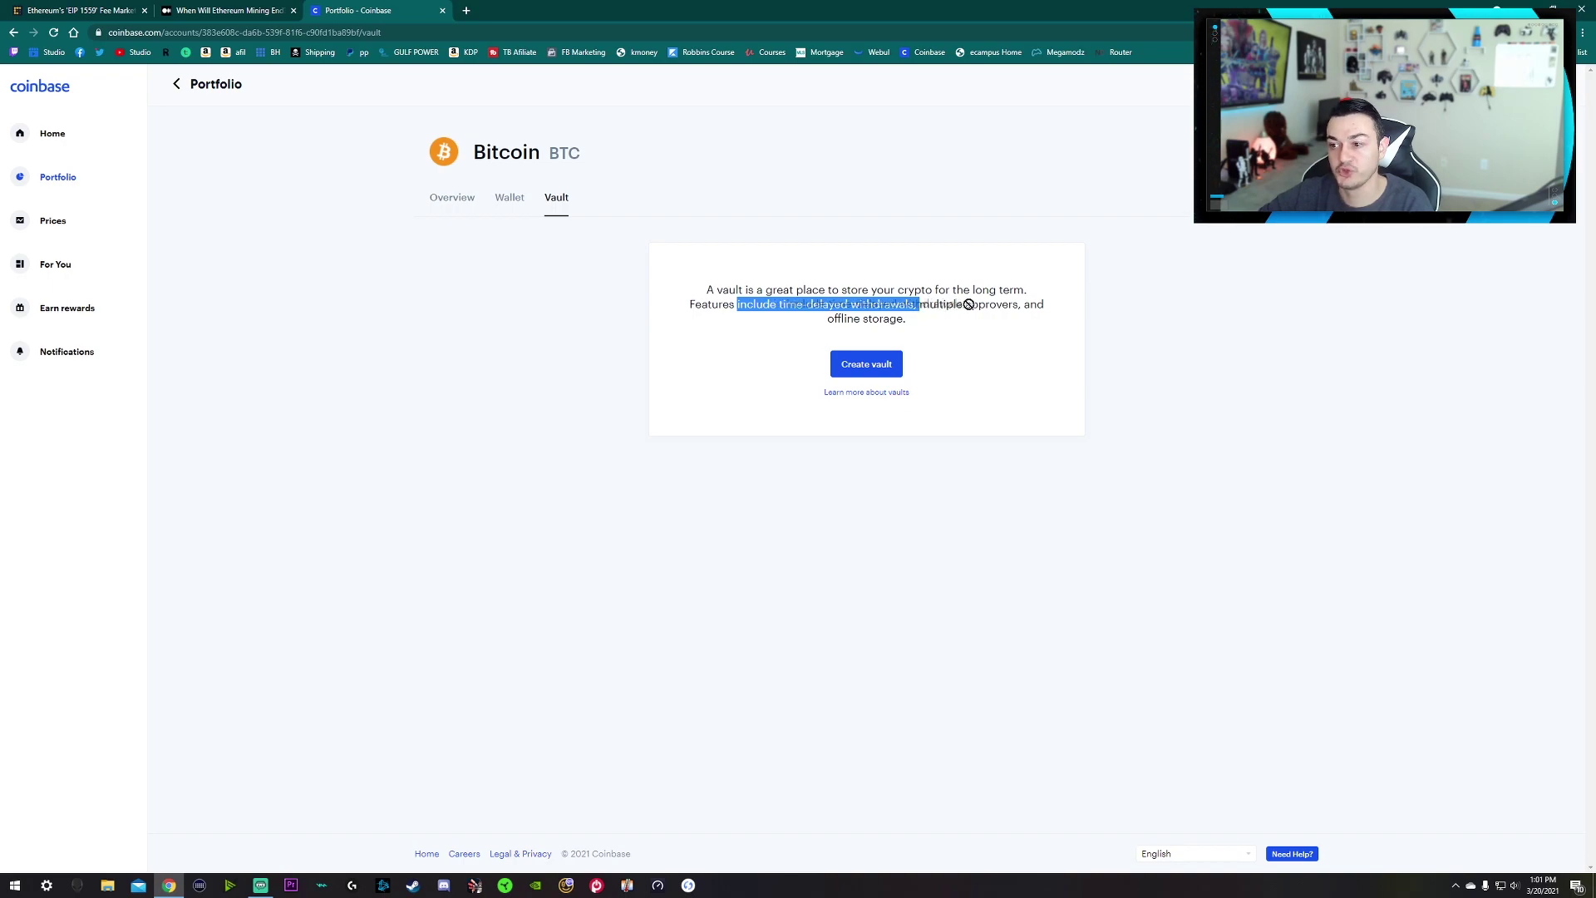
click(982, 306)
drag(904, 323, 825, 319)
click(735, 344)
drag(692, 305, 915, 504)
click(629, 229)
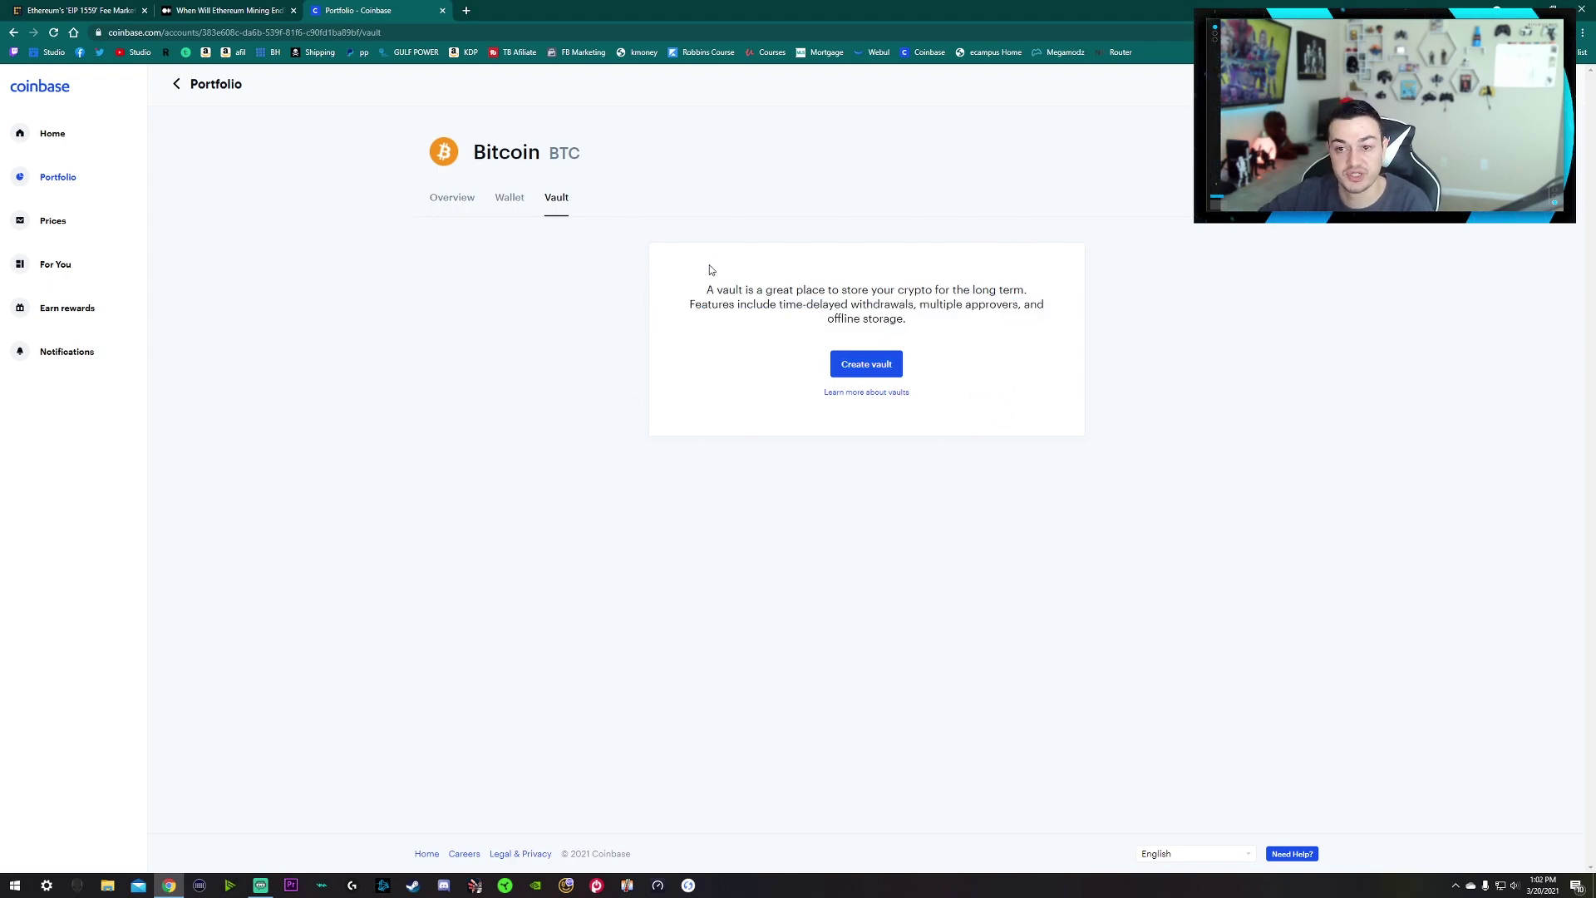
Step: Switch between Bitcoin's Overview and Vault tabs twice, finishing on the Vault description
click(452, 200)
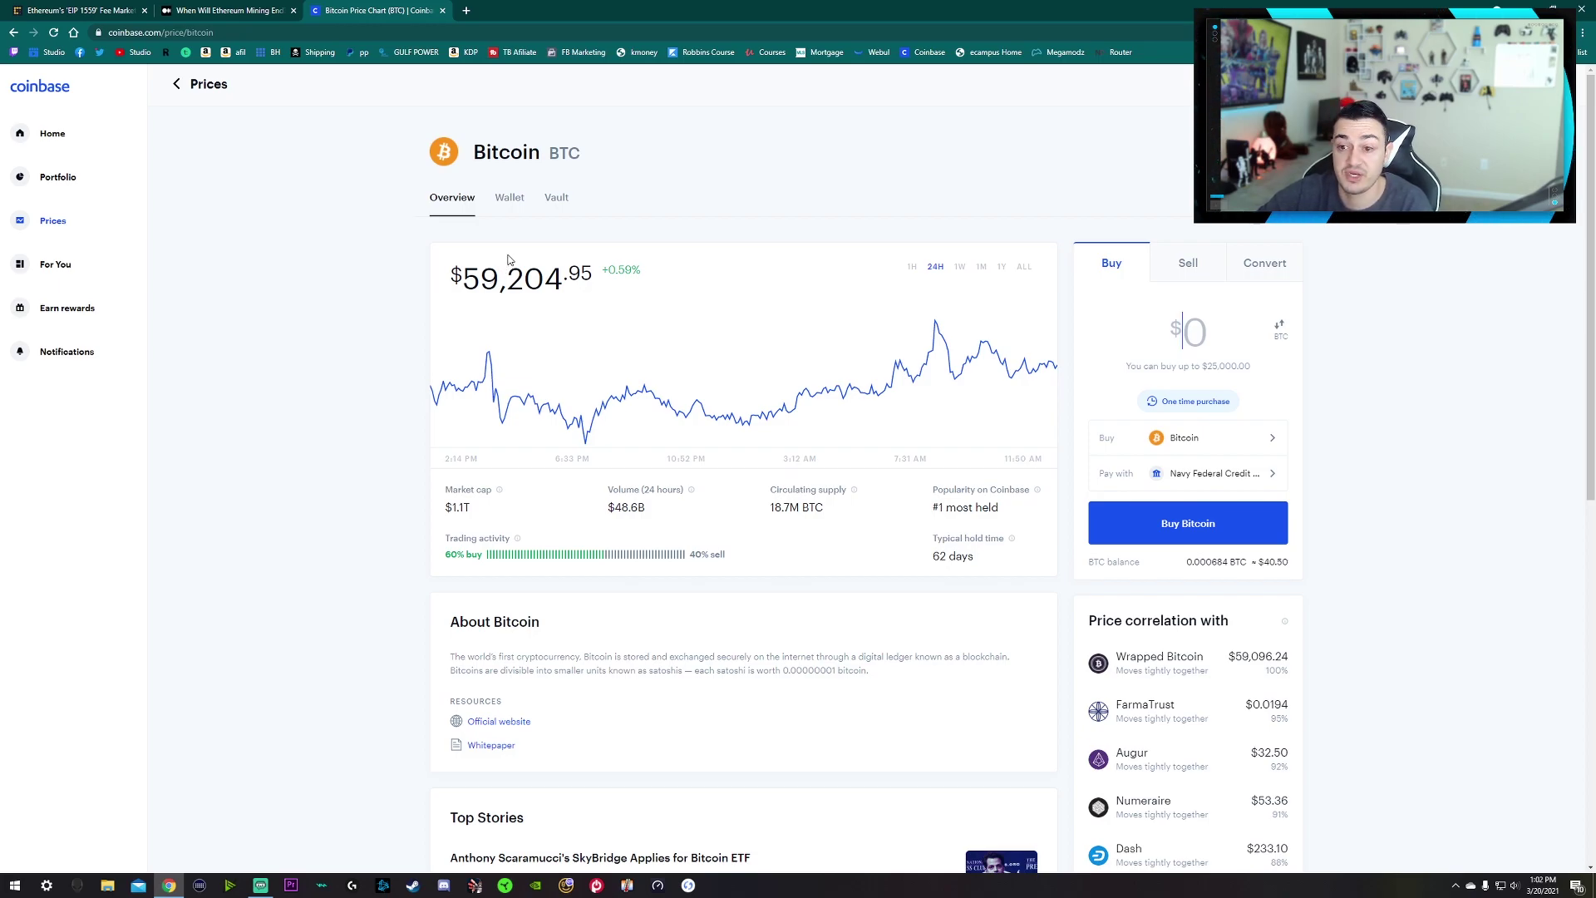
click(554, 197)
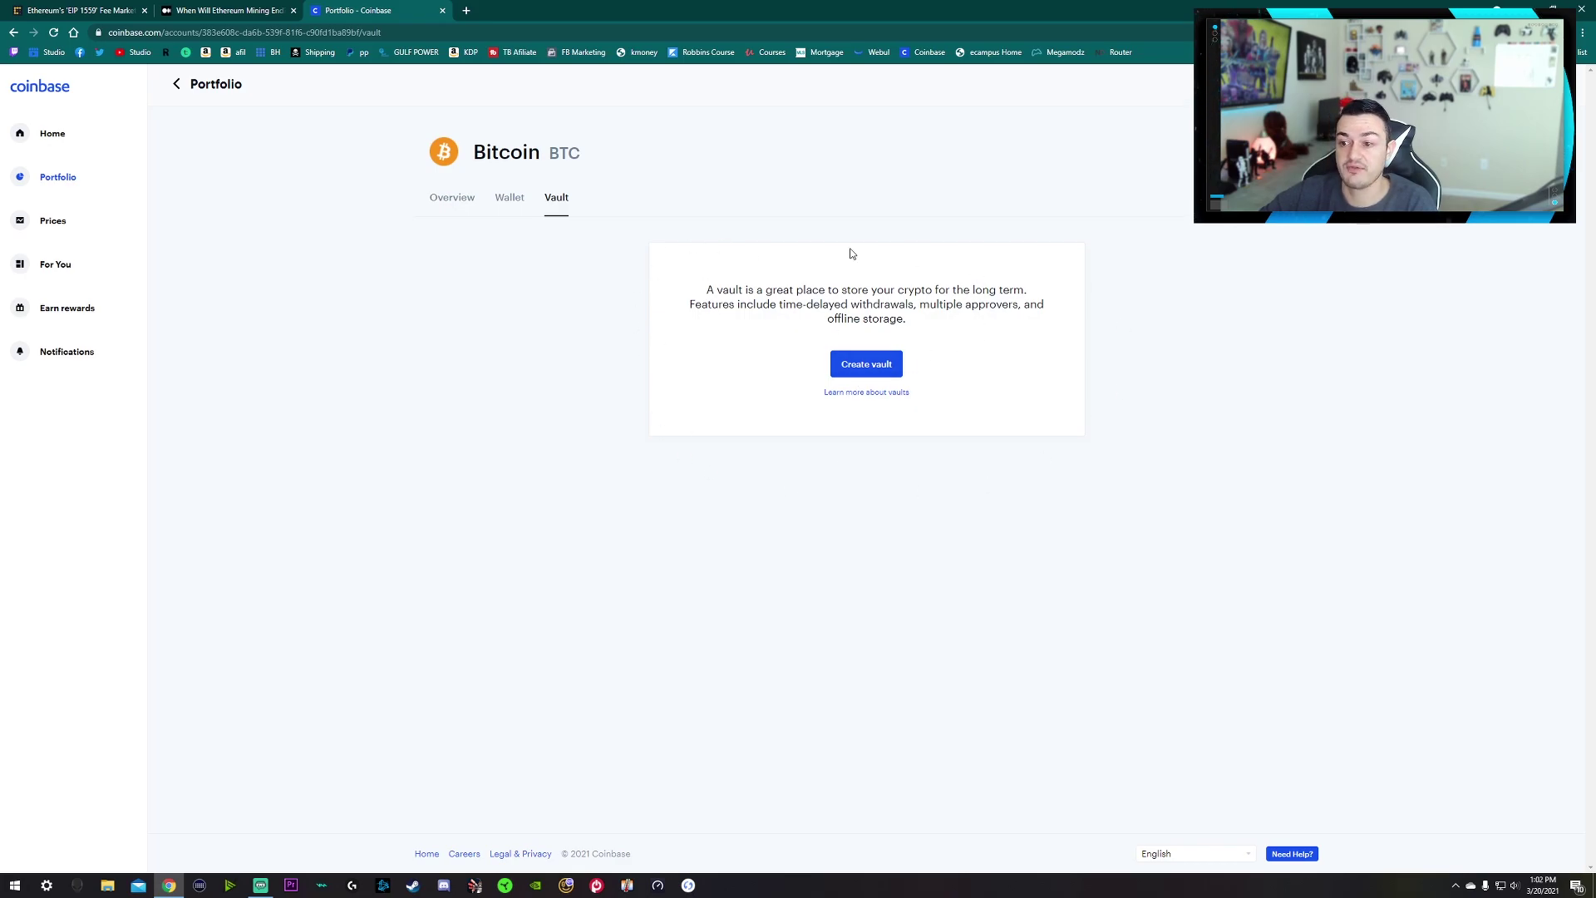
click(452, 200)
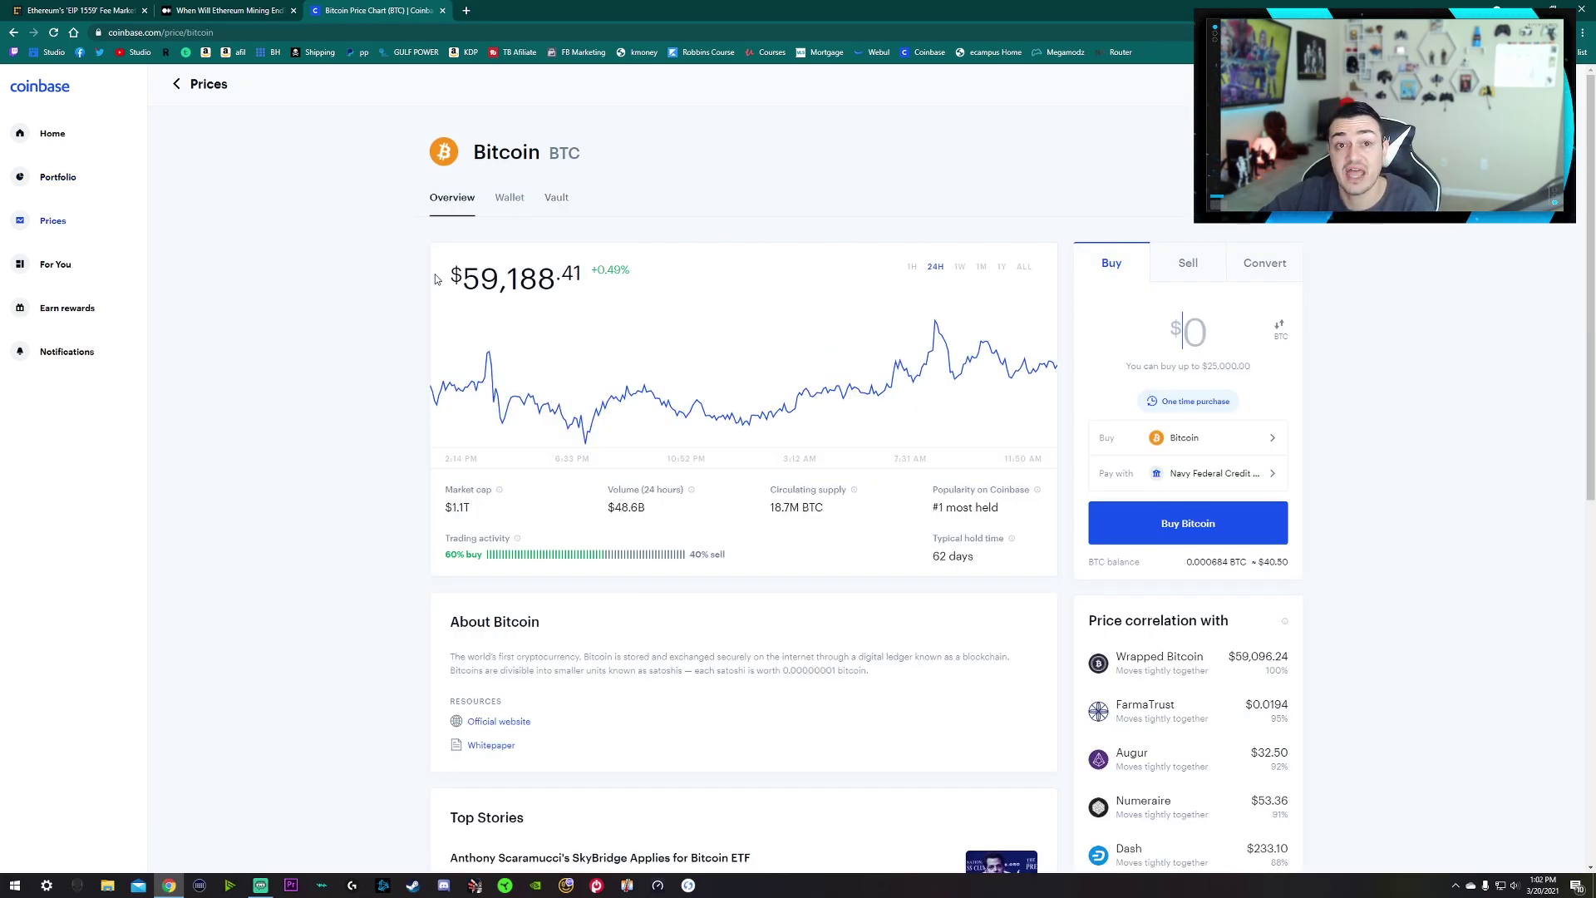
click(552, 205)
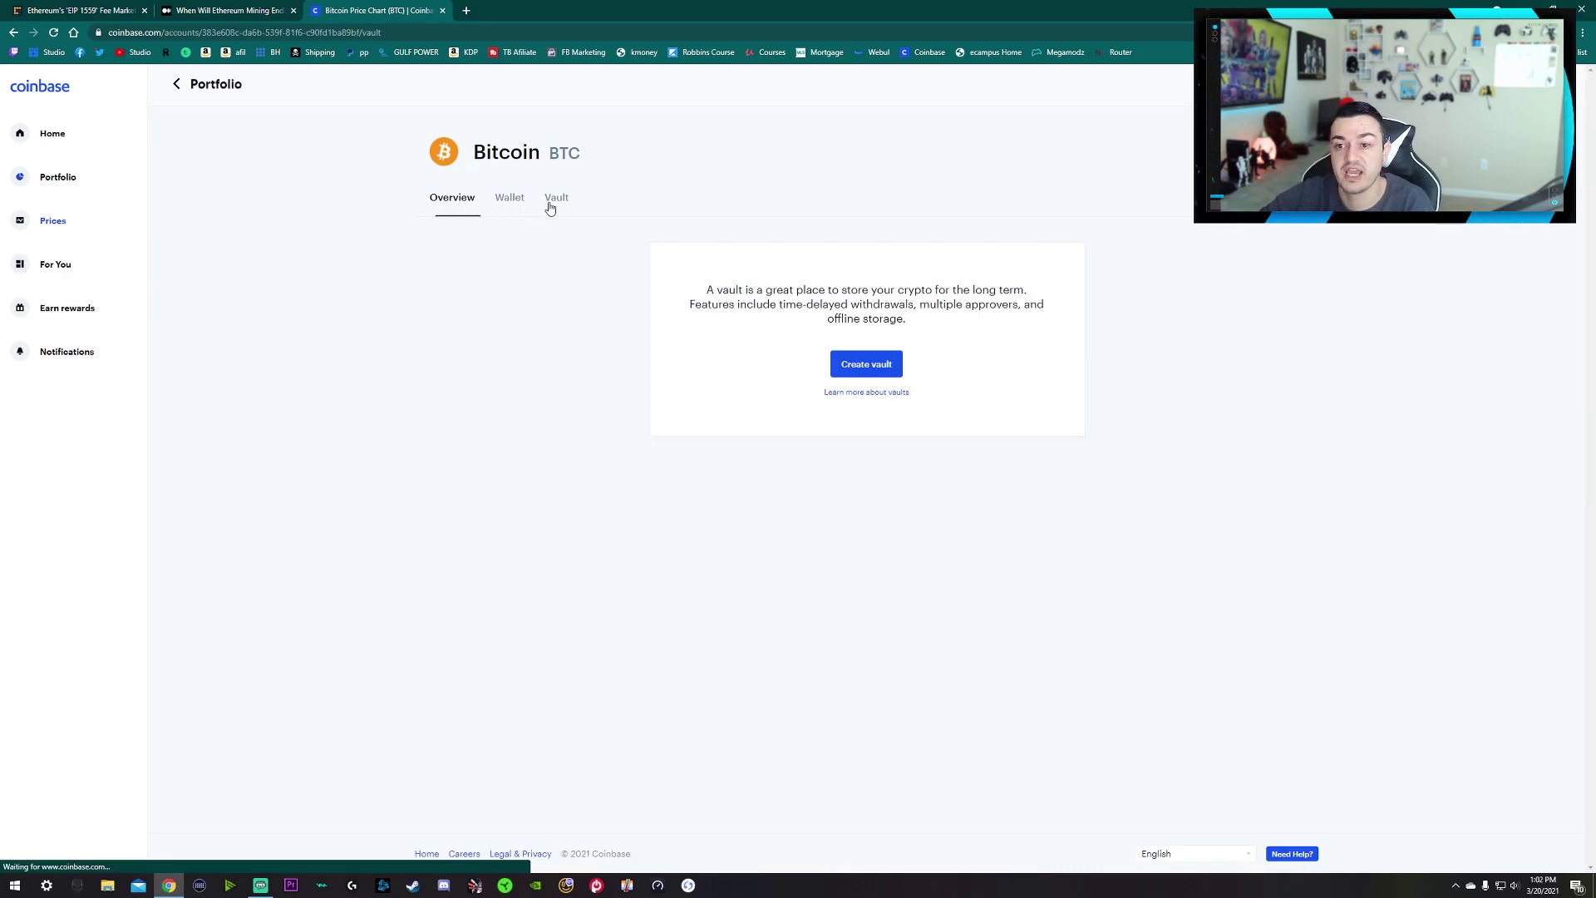